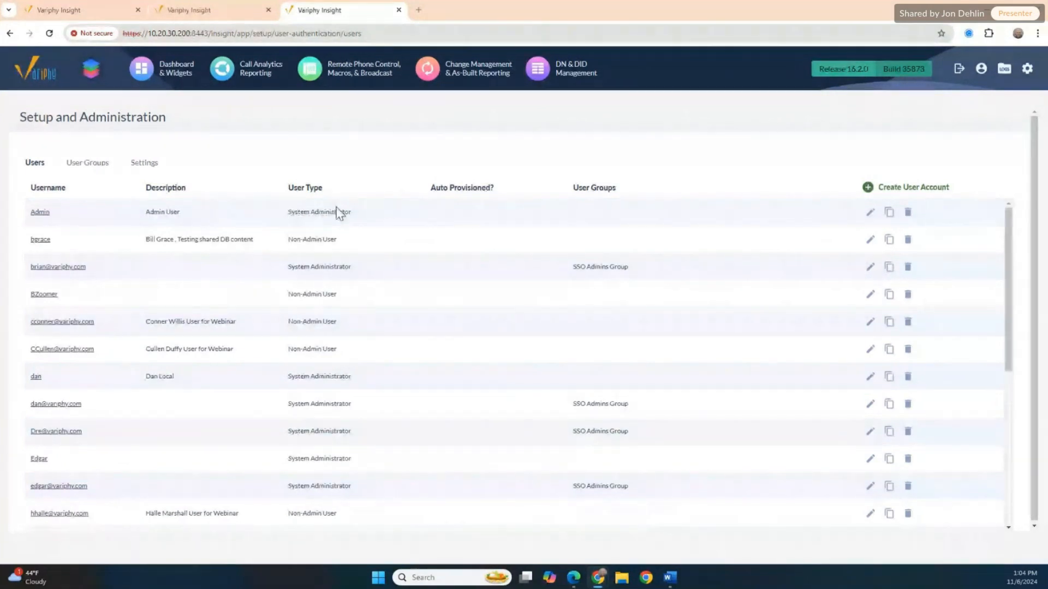
# - Open the third non-admin account described as a webinar user for editing from the user list
pyautogui.click(1027, 70)
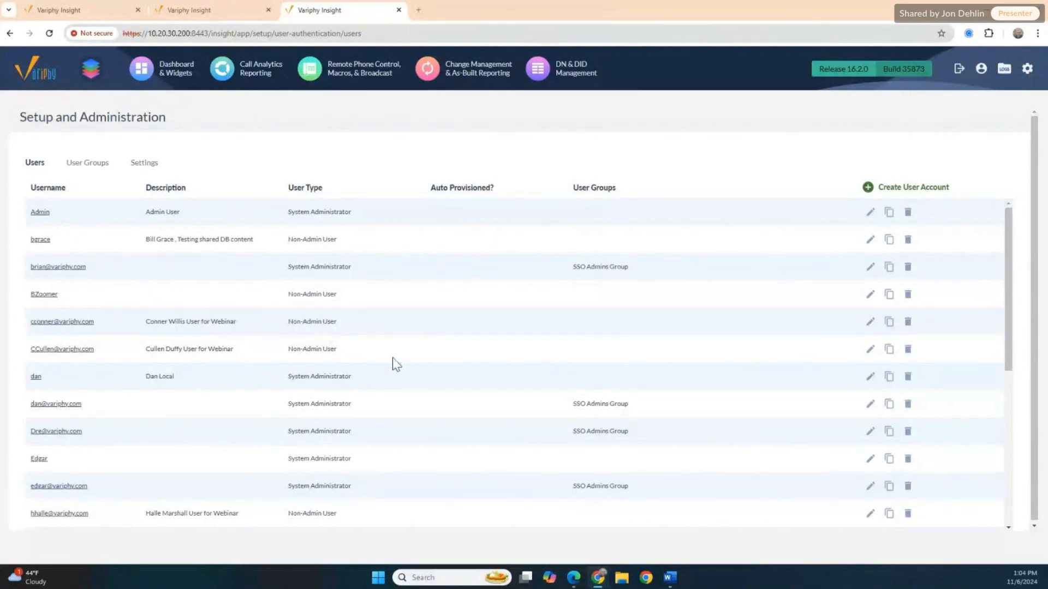
pyautogui.scroll(-1, 175, 366)
pyautogui.scroll(-3, 164, 376)
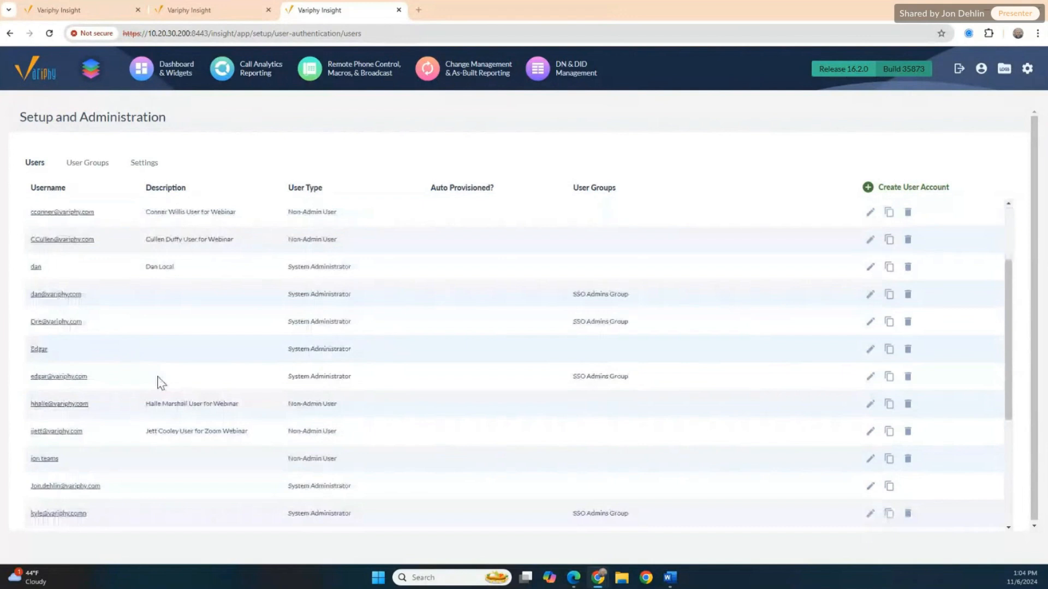
pyautogui.click(73, 409)
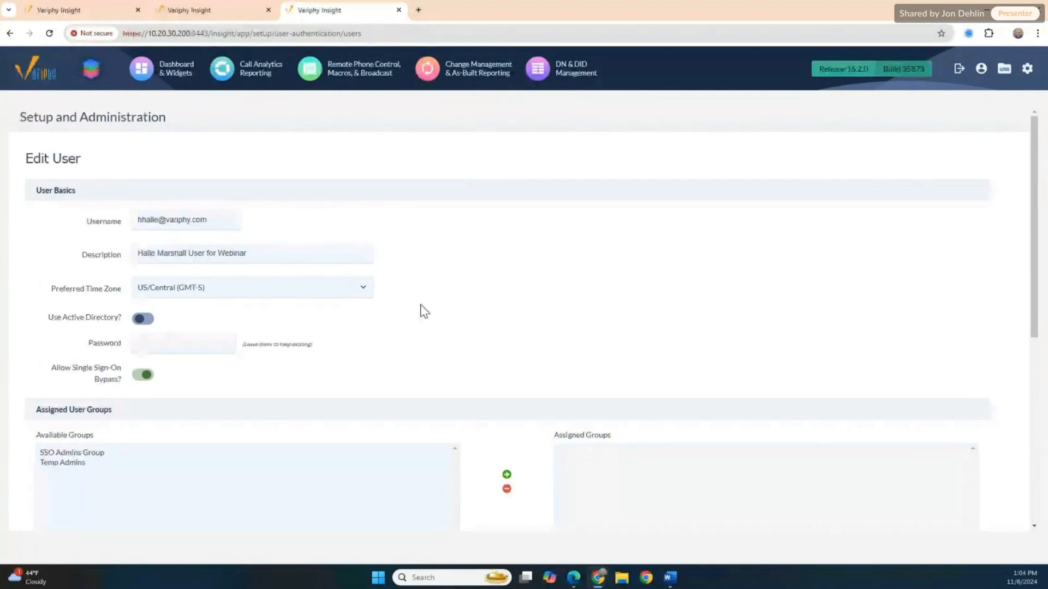
# - Review the account's basics, groups and privileges, and enable the Change Time Zone application privilege
pyautogui.scroll(-5, 425, 311)
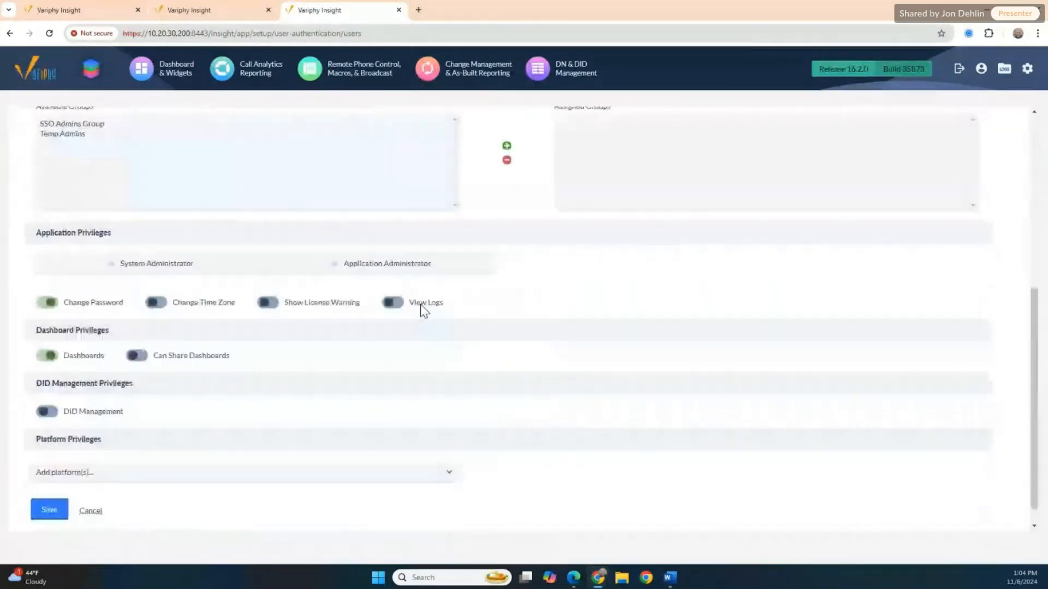
pyautogui.scroll(-1, 424, 311)
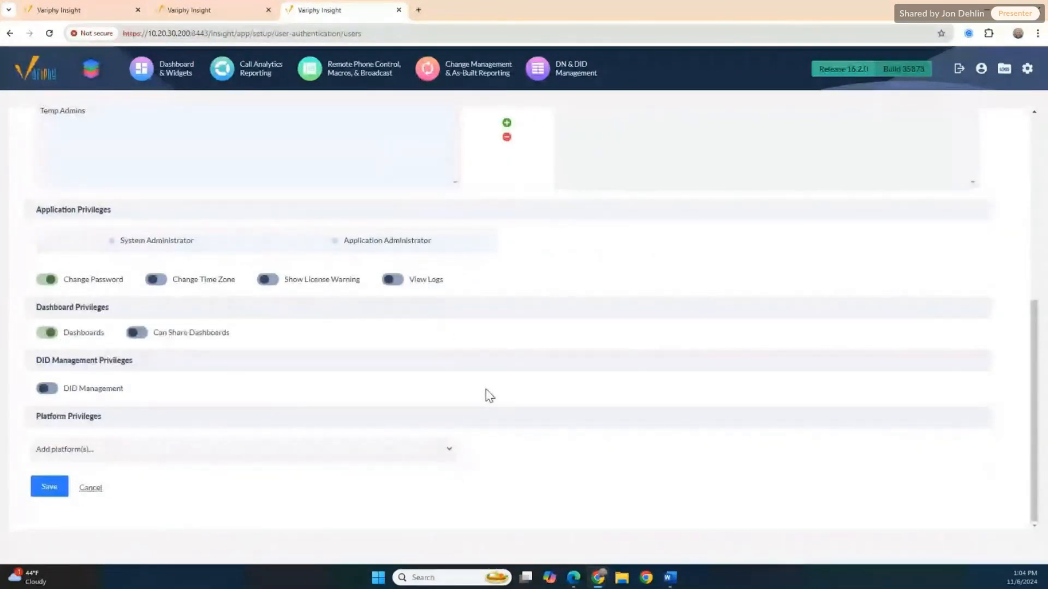
pyautogui.scroll(6, 486, 386)
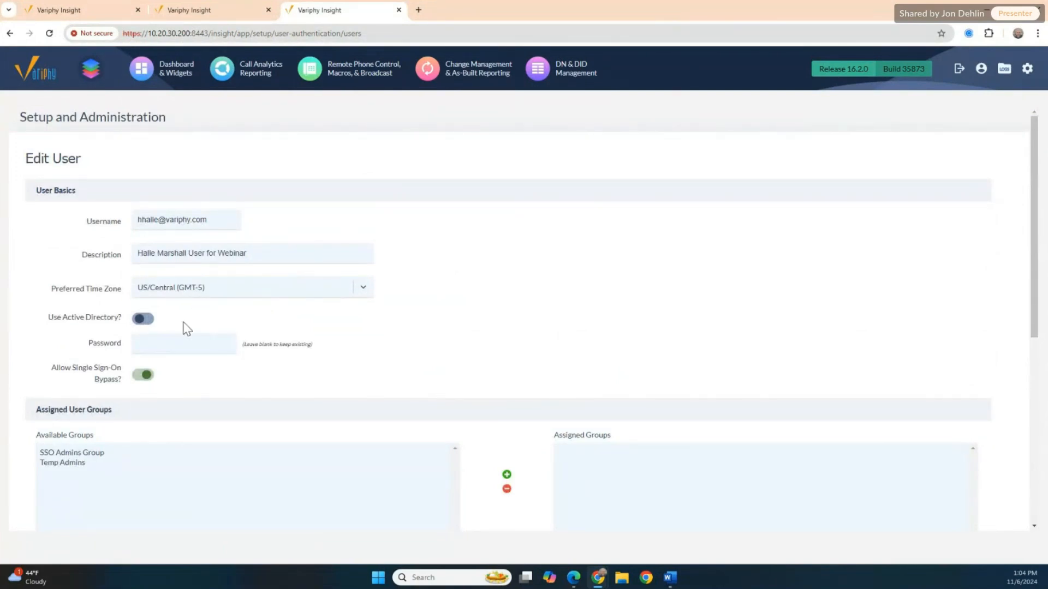
pyautogui.scroll(-3, 298, 345)
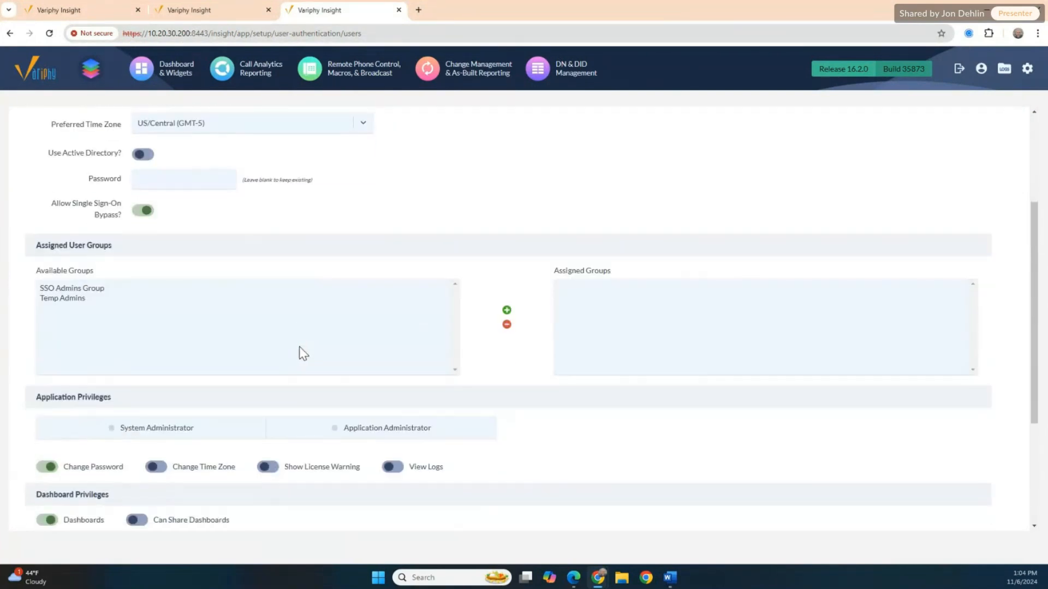
pyautogui.scroll(-2, 299, 346)
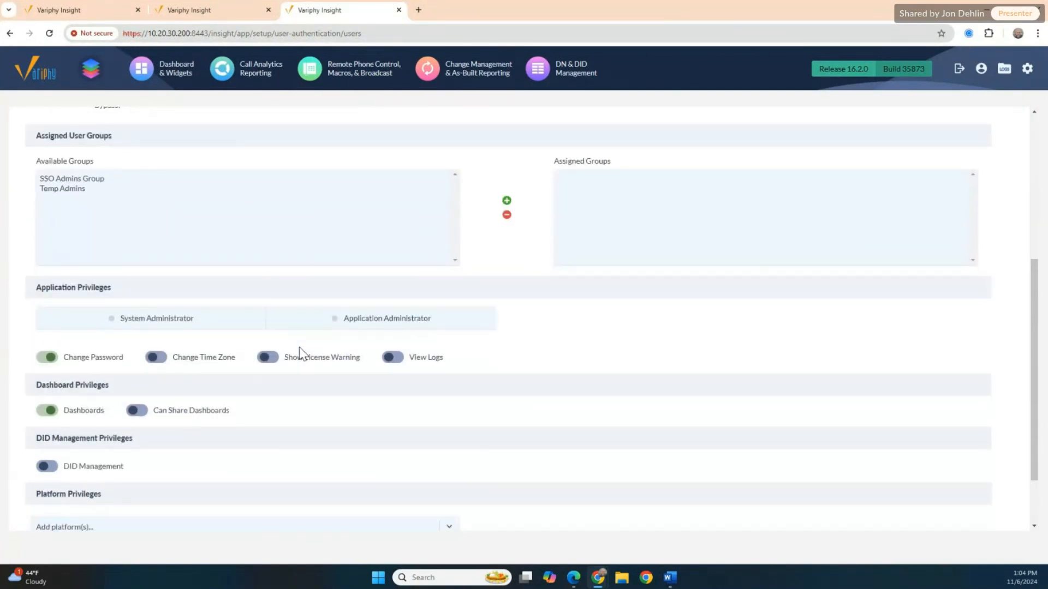
pyautogui.click(162, 360)
# - Add Zoom Calling (Zoom) to the account's platform privileges
pyautogui.scroll(-2, 237, 389)
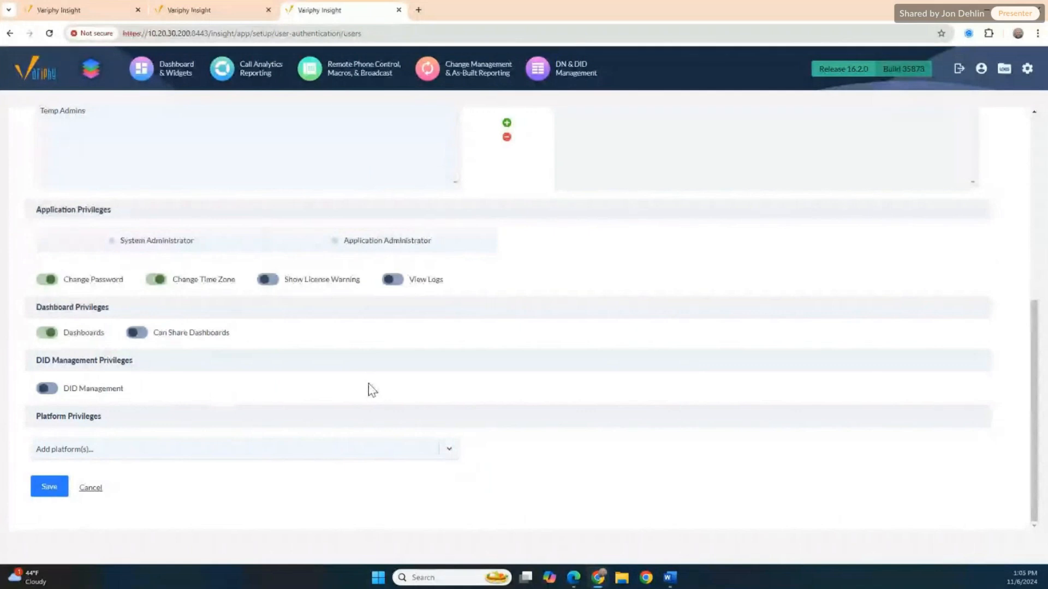
pyautogui.click(312, 449)
pyautogui.scroll(-2, 311, 428)
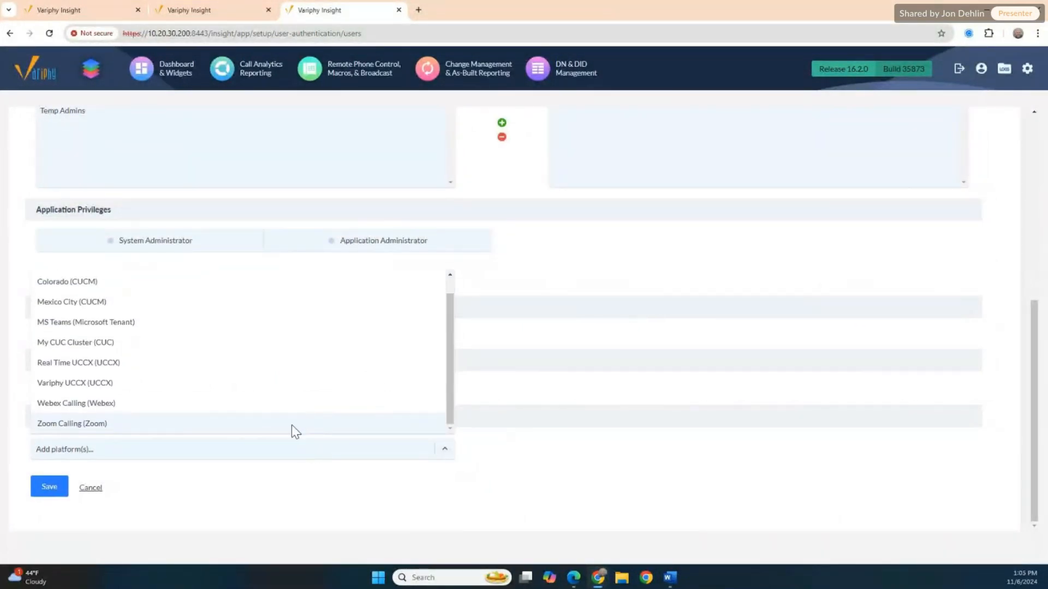
pyautogui.click(292, 424)
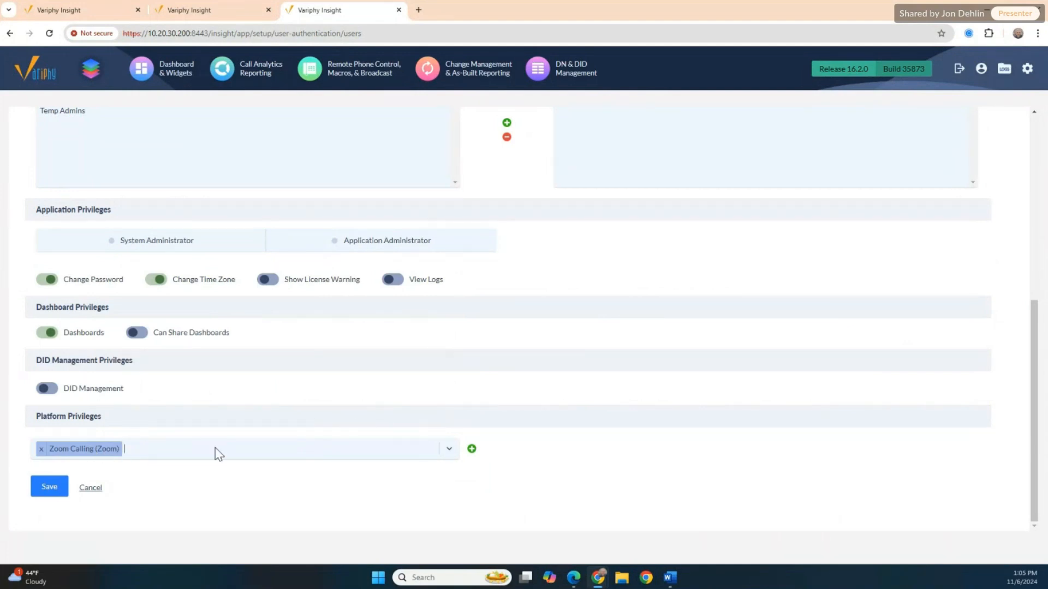
pyautogui.click(471, 450)
# - For Zoom Calling, enable Restricted Data Visibility limited to View as Own User, plus Dashboard Widgets, Reporting and Call History Search
pyautogui.scroll(-3, 471, 455)
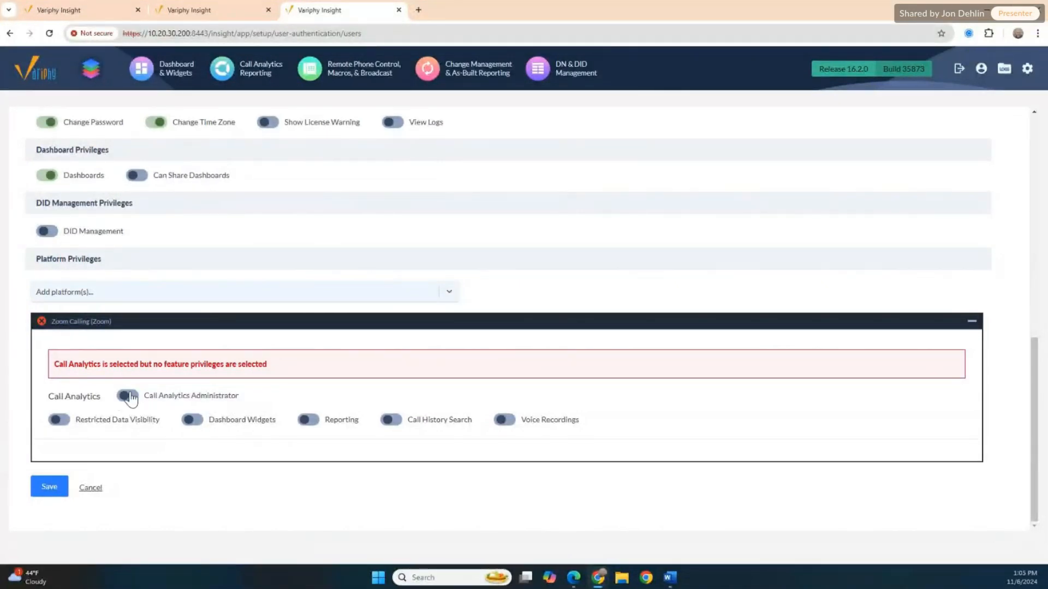
pyautogui.click(59, 419)
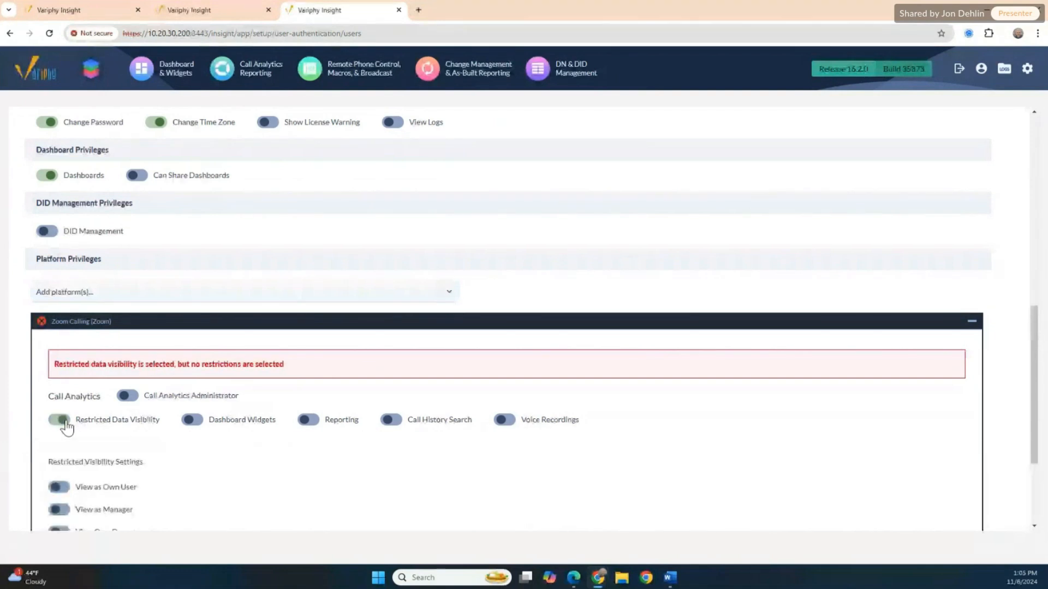
pyautogui.scroll(-2, 205, 418)
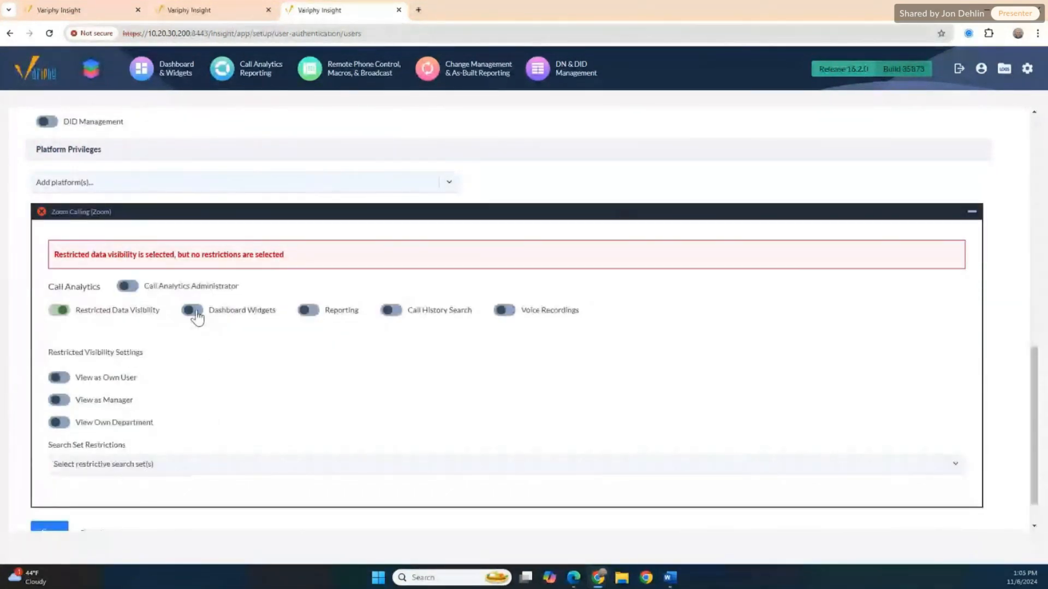
pyautogui.click(195, 312)
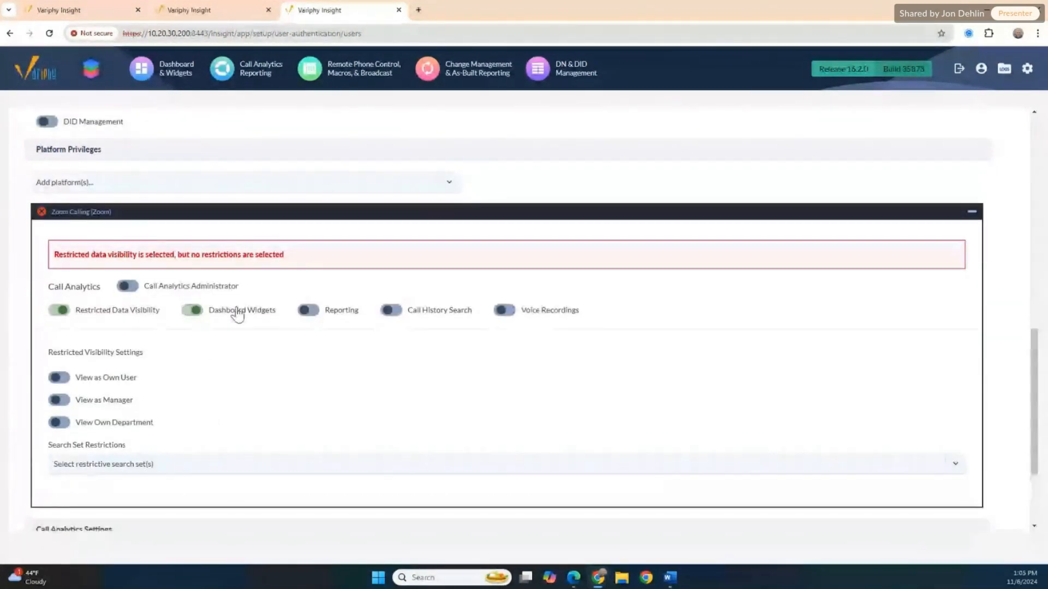
pyautogui.click(305, 316)
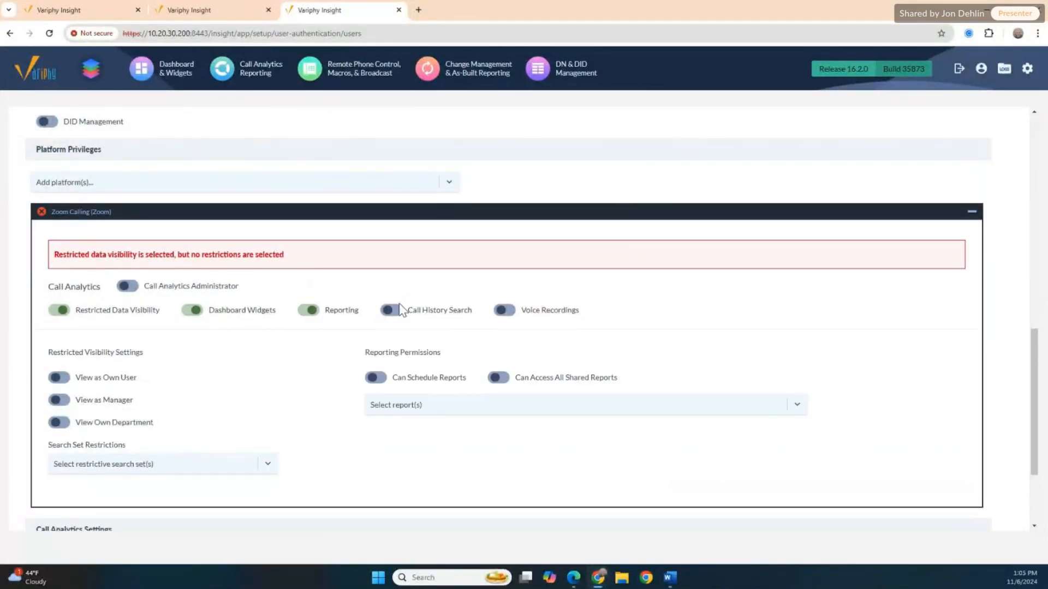
pyautogui.click(398, 312)
pyautogui.moveTo(52, 352); pyautogui.dragTo(140, 352)
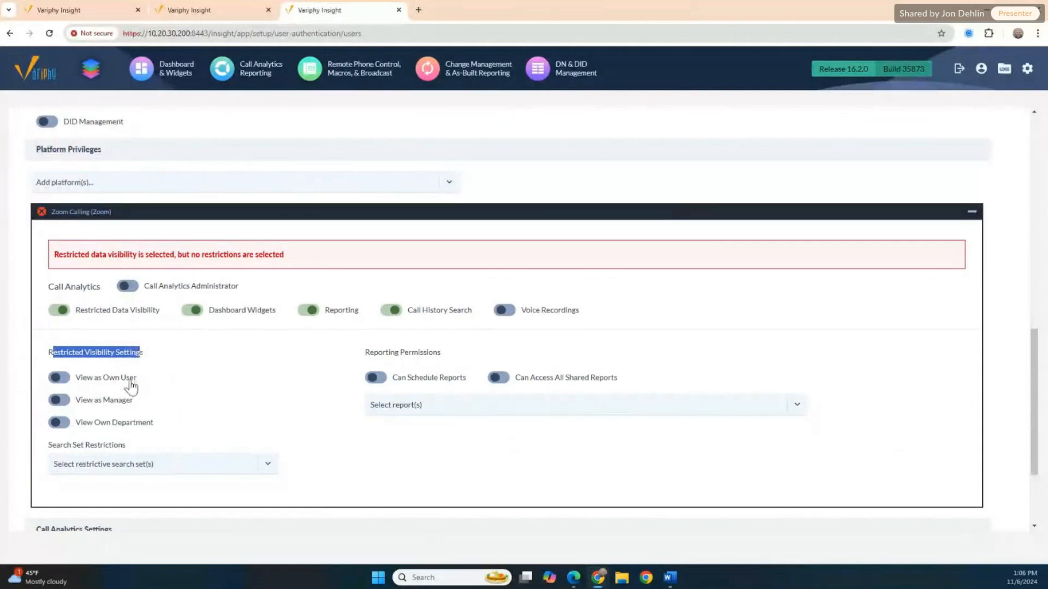
pyautogui.click(74, 378)
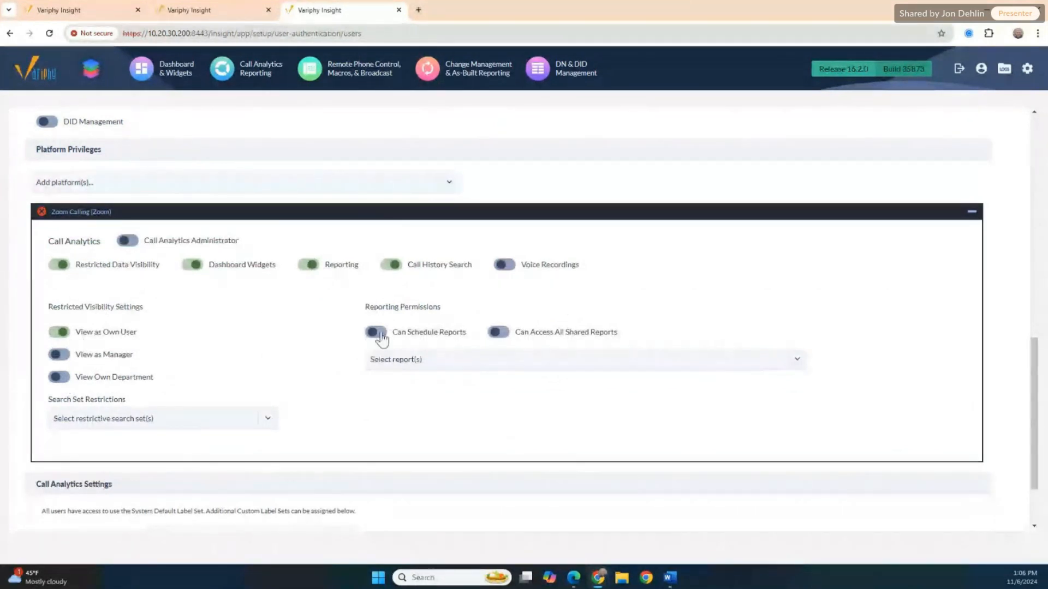
# - Select the _Your Allowed Call Data Analytics_ report under Reporting Permissions and save the user account
pyautogui.click(390, 358)
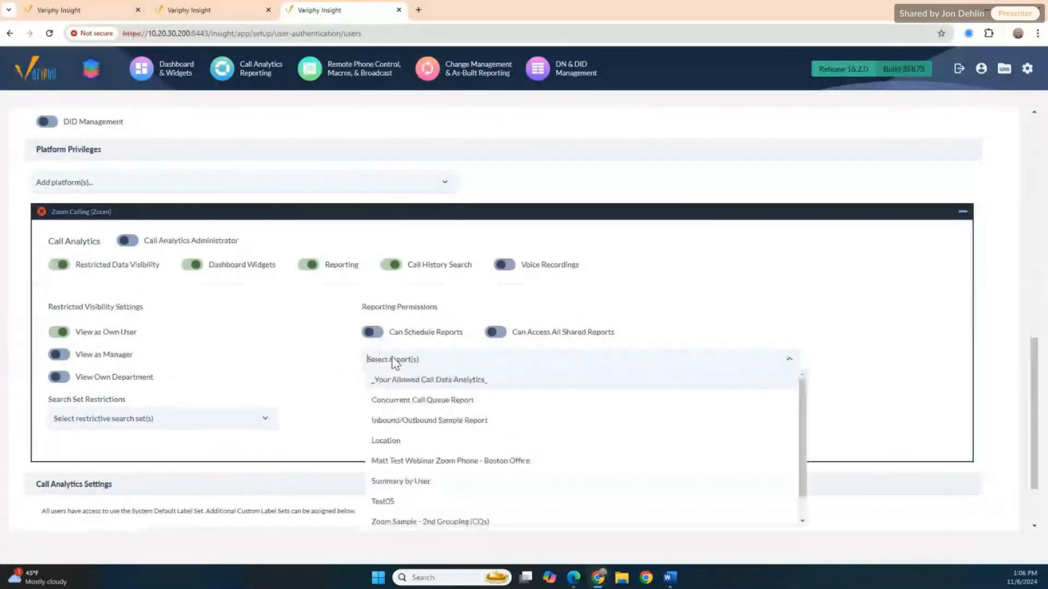
pyautogui.click(403, 382)
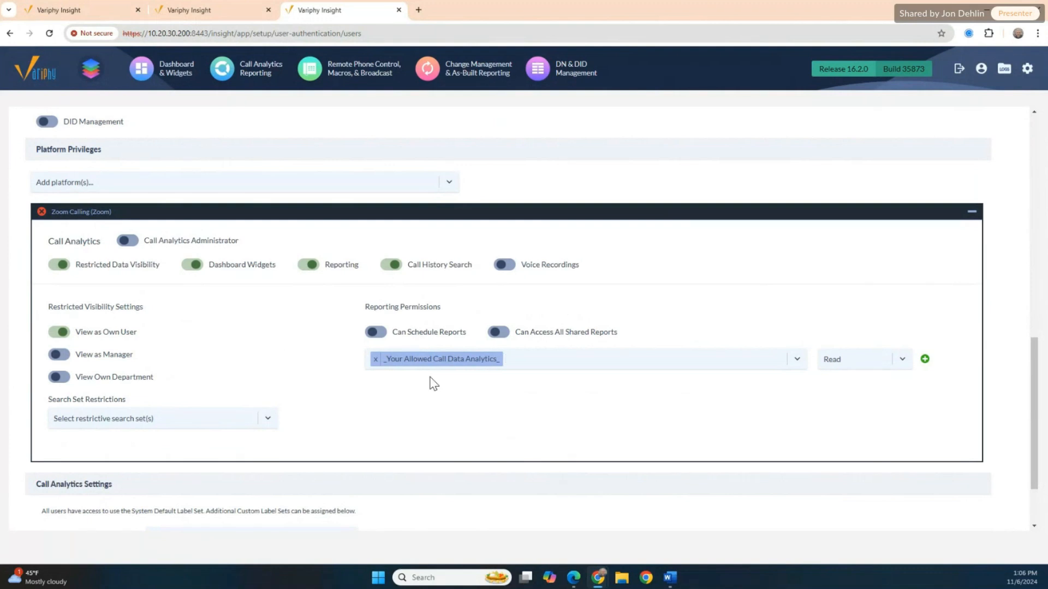
pyautogui.scroll(-3, 343, 396)
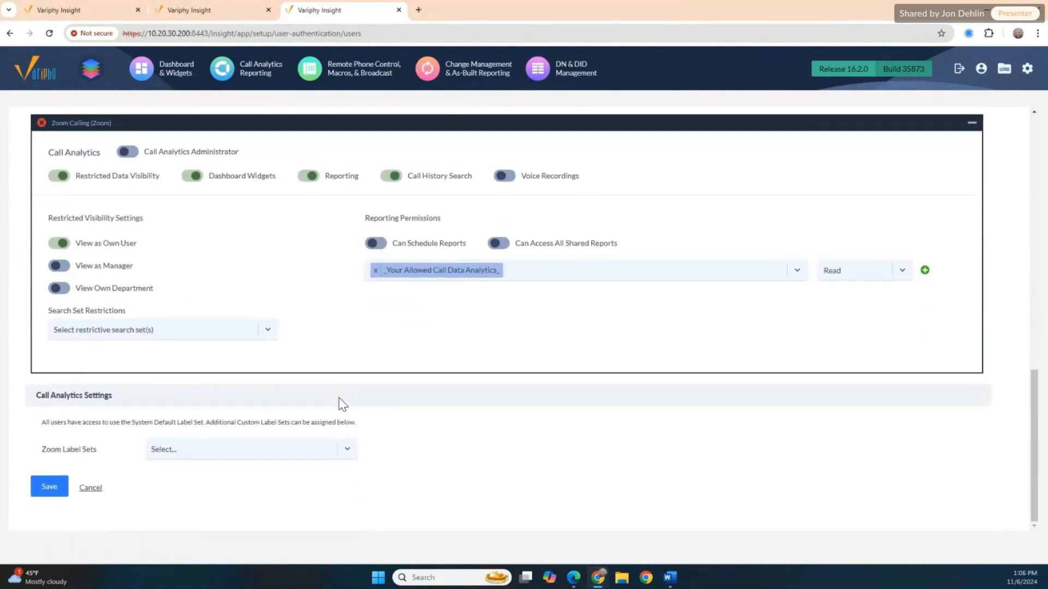
pyautogui.click(54, 493)
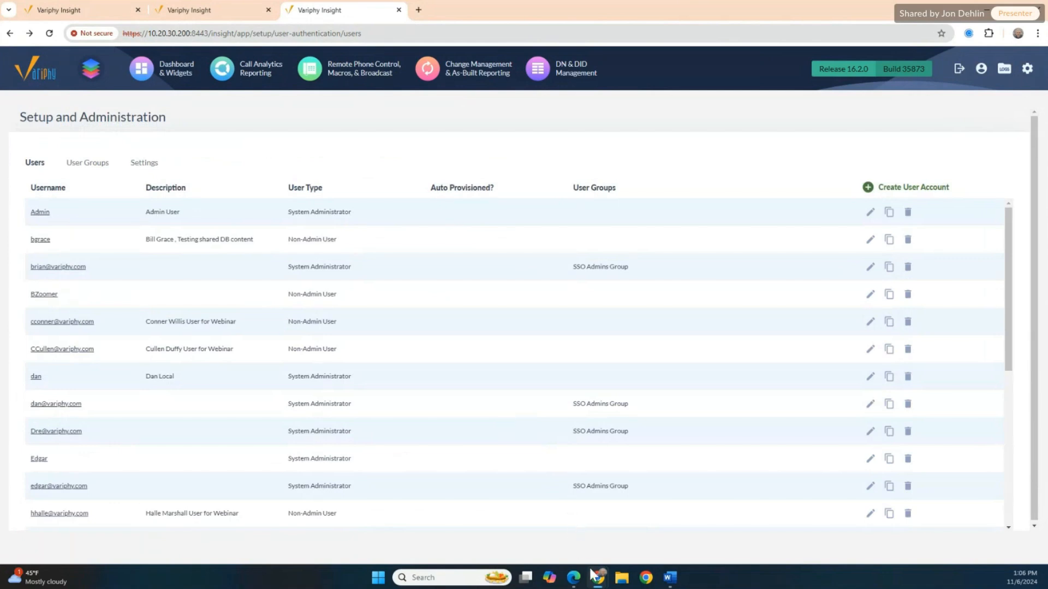
# - Switch to the Edge browser and sign in to Variphy with the edited user's username and the account password
pyautogui.moveTo(574, 581)
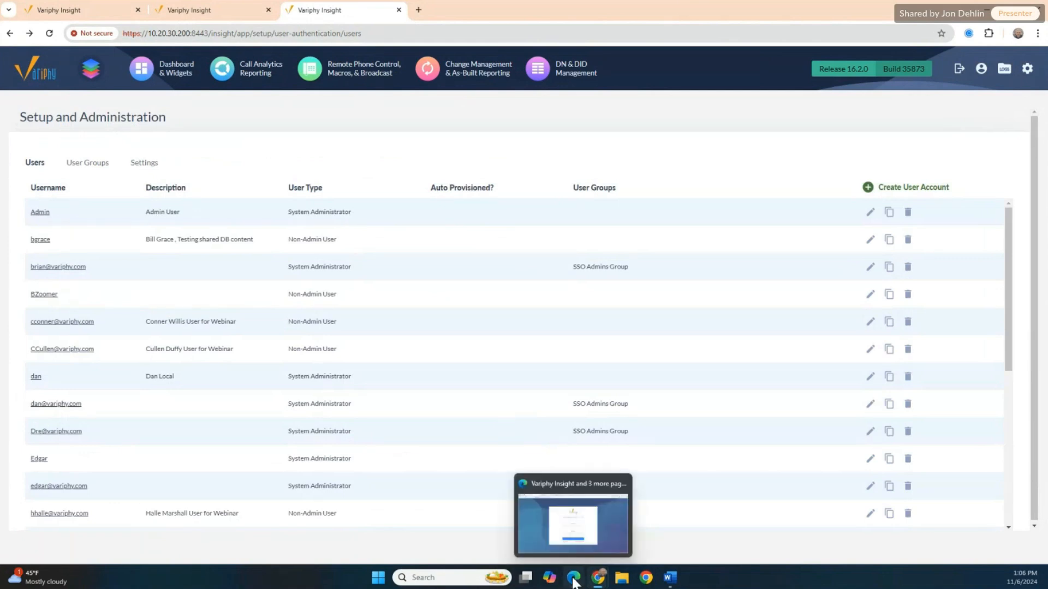
pyautogui.click(560, 499)
pyautogui.click(480, 306)
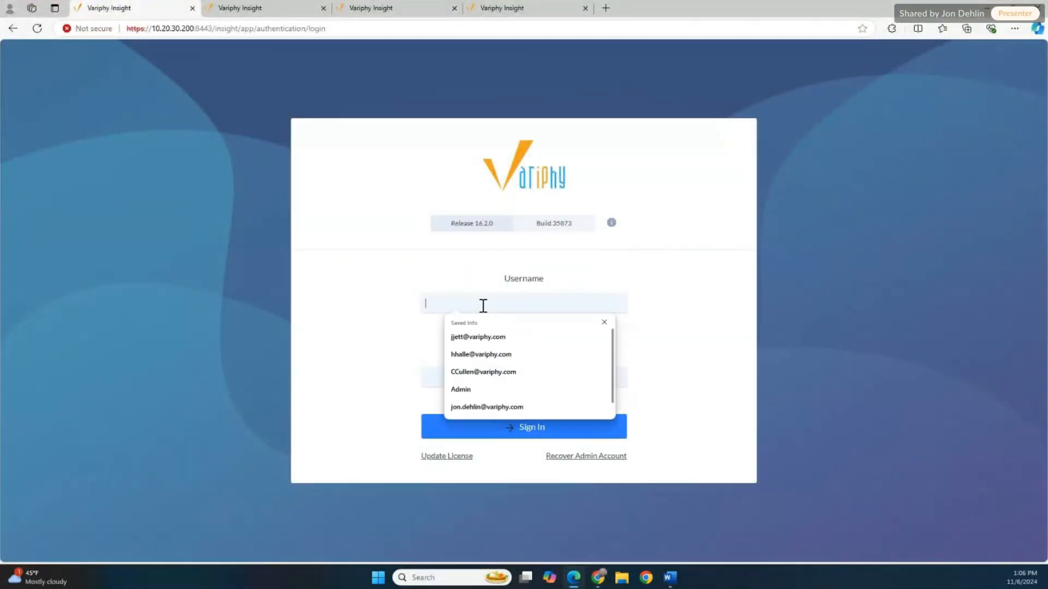
pyautogui.click(481, 354)
pyautogui.click(498, 375)
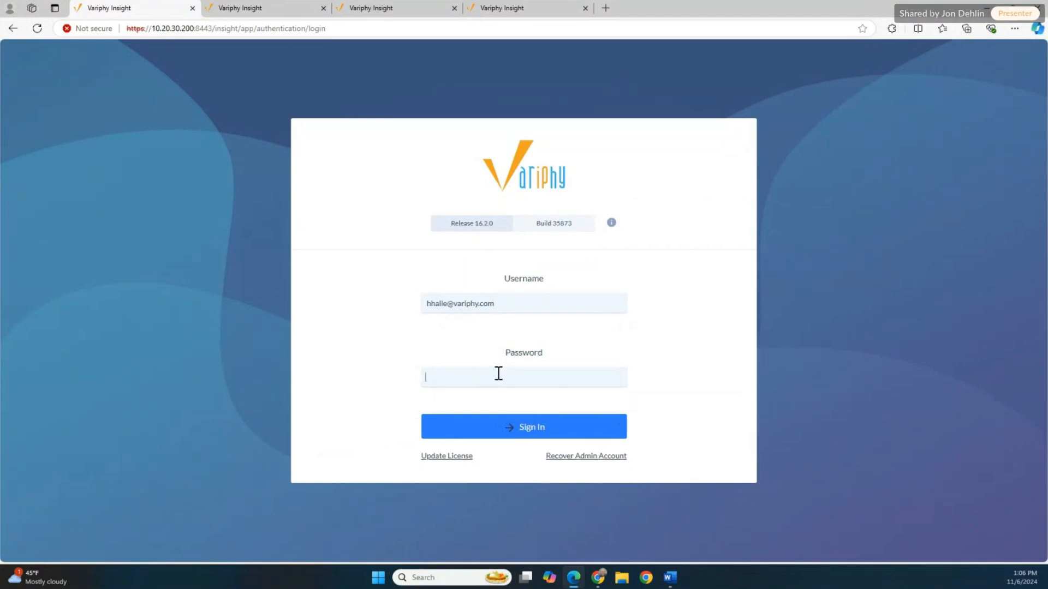
pyautogui.write('••••••••')
pyautogui.press('Return')
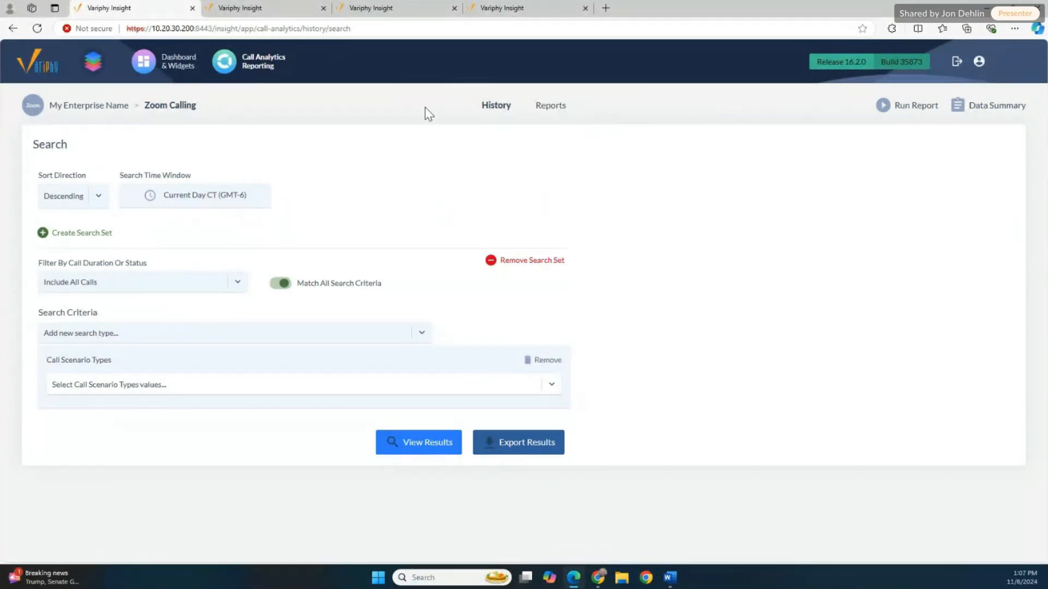
# - View the My Calls dashboard and return to the Zoom Calling call history search
pyautogui.click(180, 67)
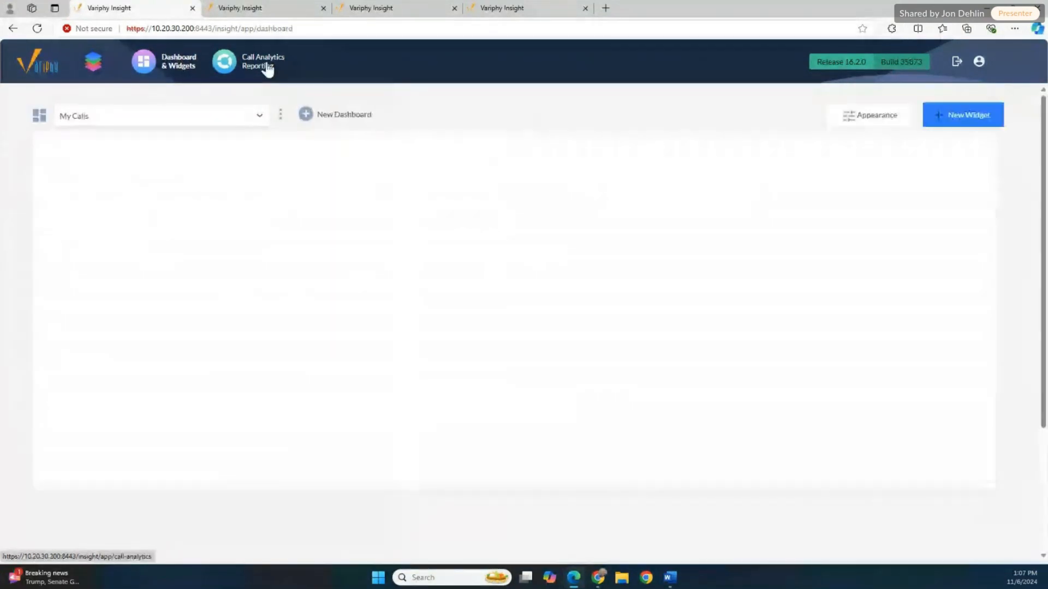
pyautogui.click(263, 62)
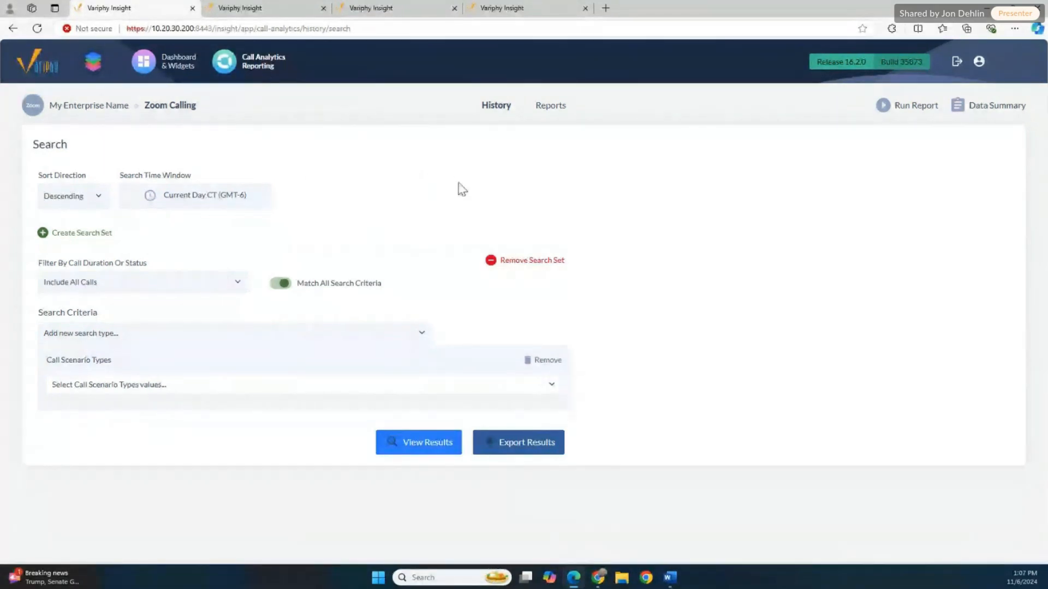
# - Set the call history search time window to Current and Previous Week
pyautogui.click(236, 203)
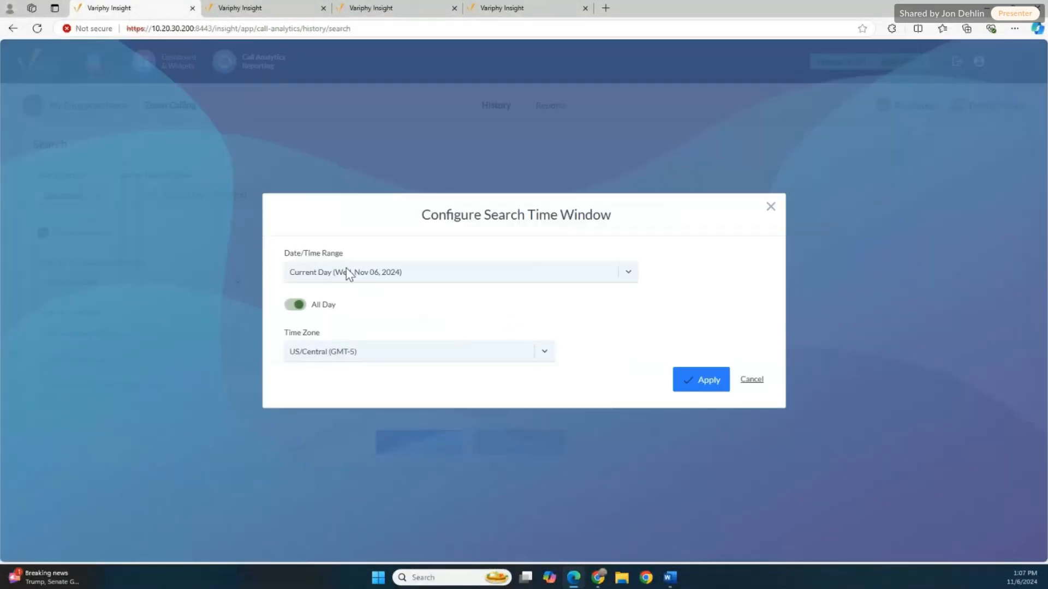
pyautogui.click(347, 273)
pyautogui.write('wee')
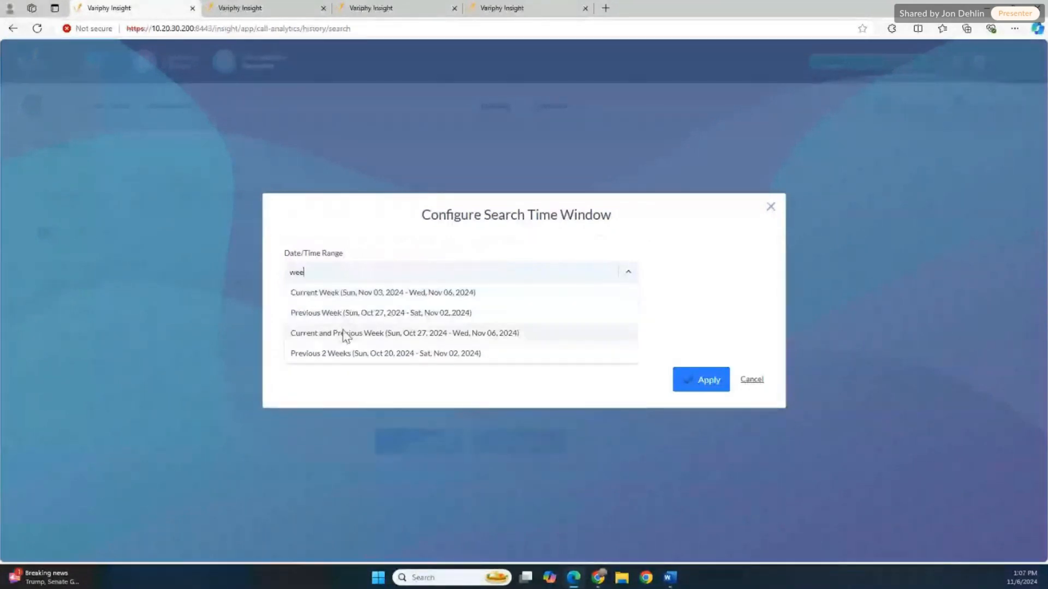
pyautogui.click(345, 333)
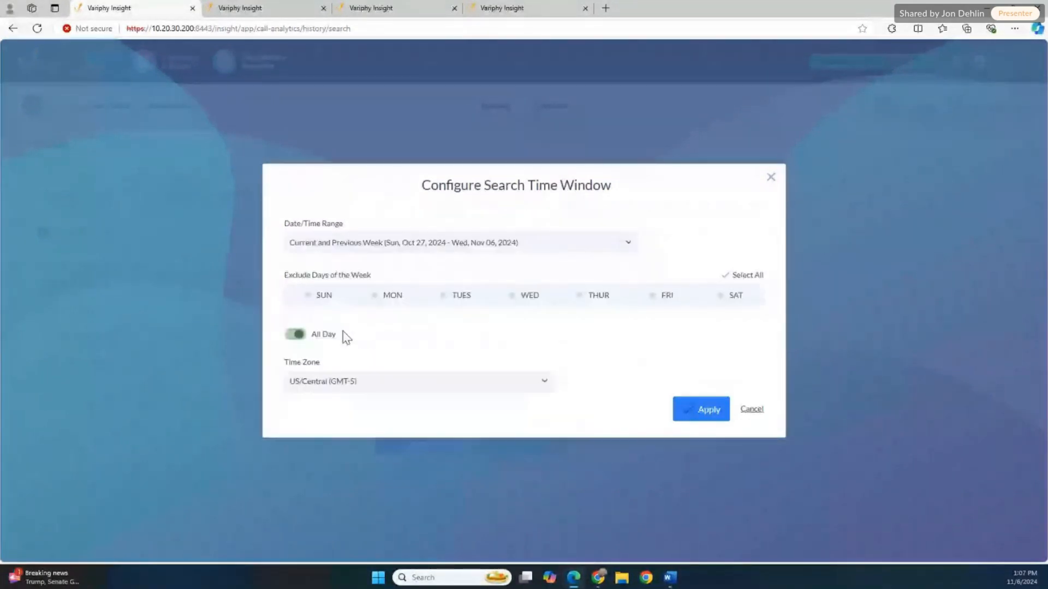
pyautogui.click(692, 410)
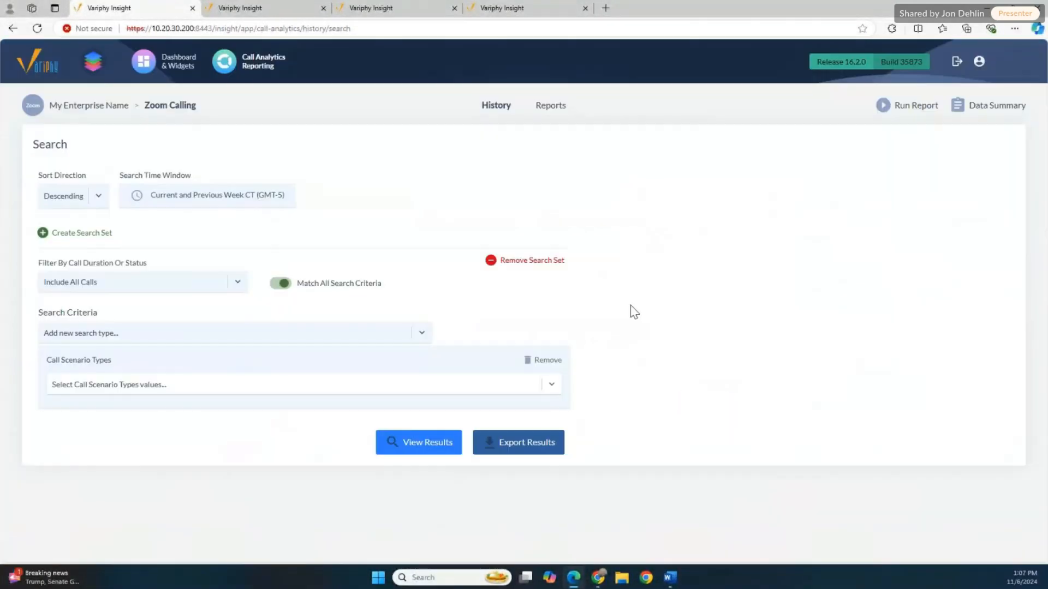
# - Set the Call Scenario Types criterion to Total Calls and run the search to view the results
pyautogui.click(208, 386)
pyautogui.write('t')
pyautogui.click(204, 405)
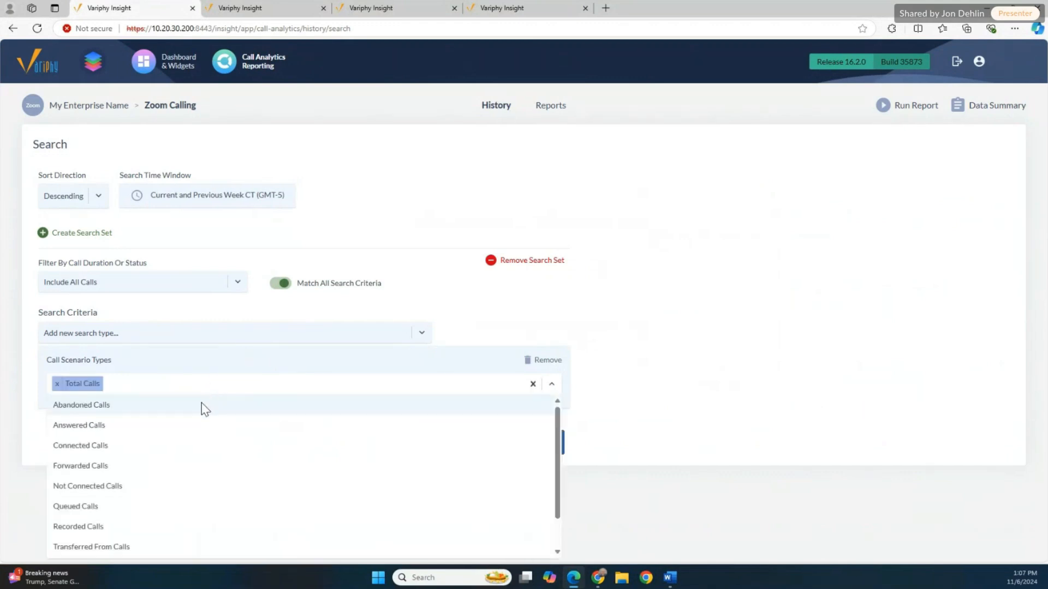
pyautogui.click(754, 347)
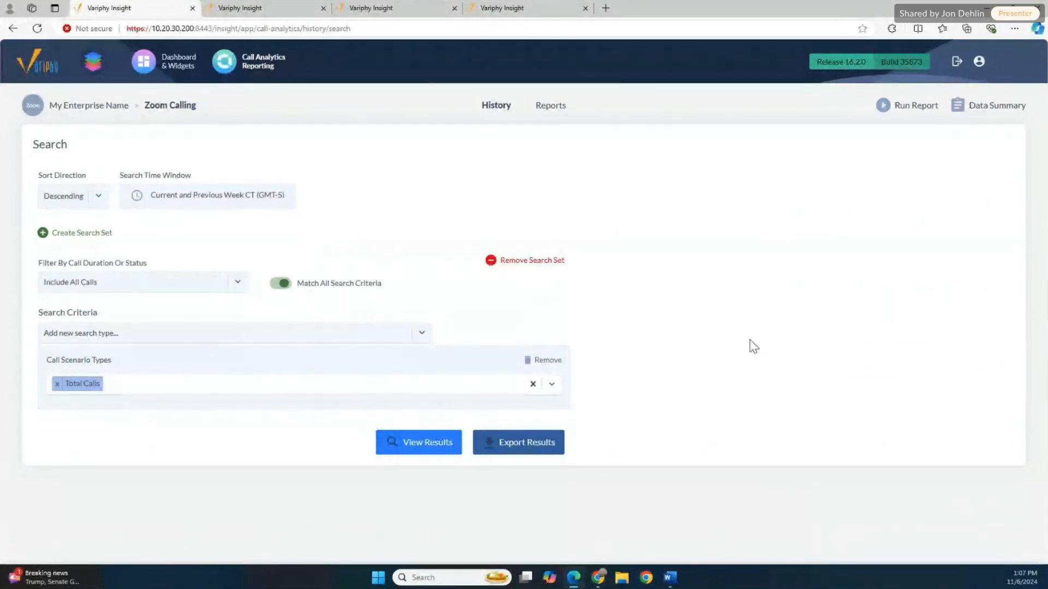
pyautogui.click(407, 445)
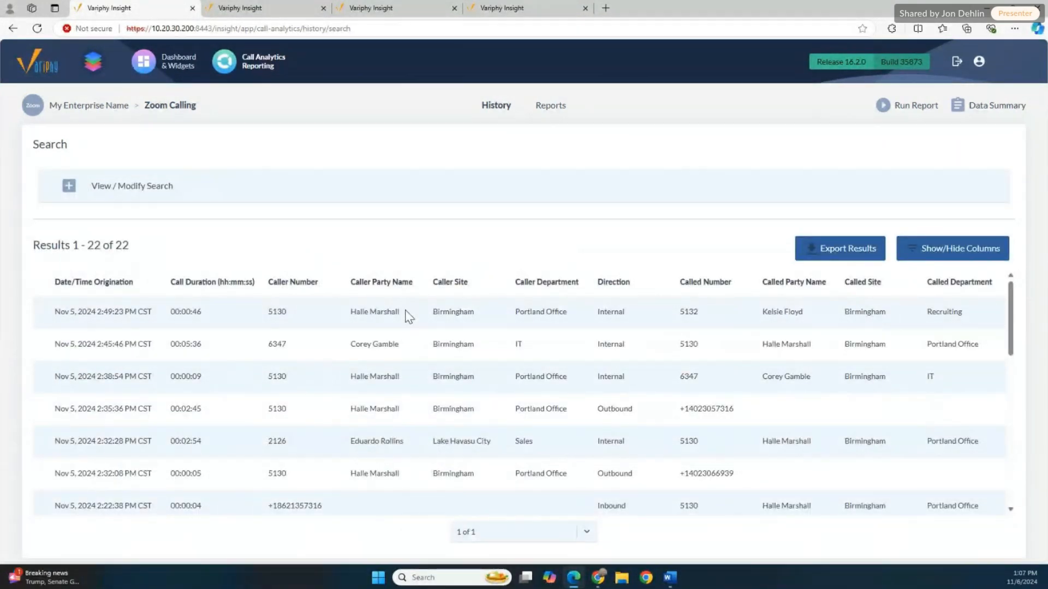
# - Examine the caller and called party names throughout the Zoom Calling call history results to check whose calls are included
pyautogui.moveTo(399, 310); pyautogui.dragTo(356, 312)
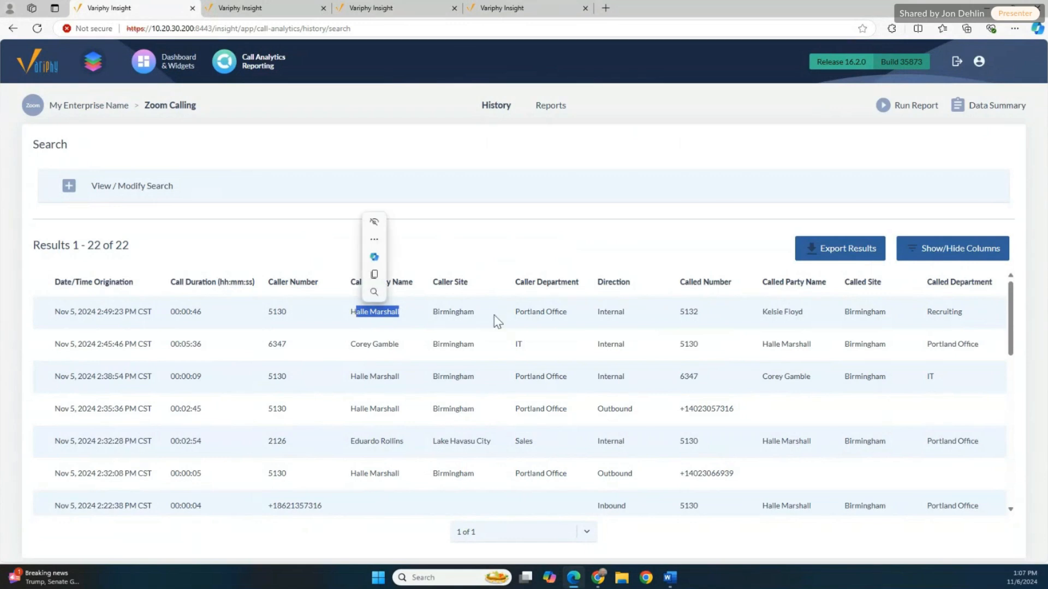
pyautogui.moveTo(810, 344); pyautogui.dragTo(766, 342)
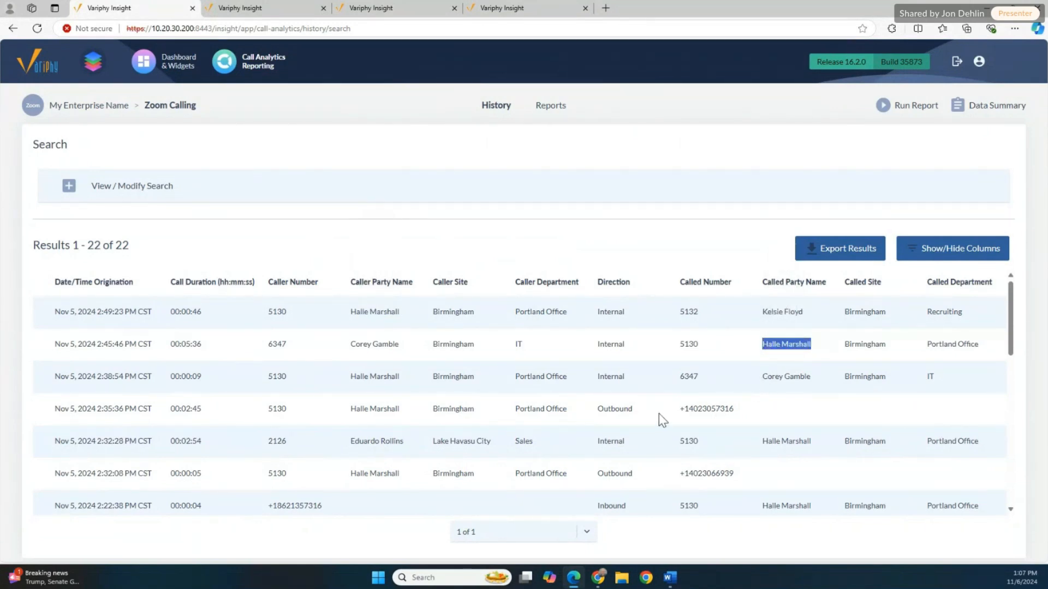
pyautogui.scroll(-1, 659, 415)
pyautogui.scroll(-5, 660, 414)
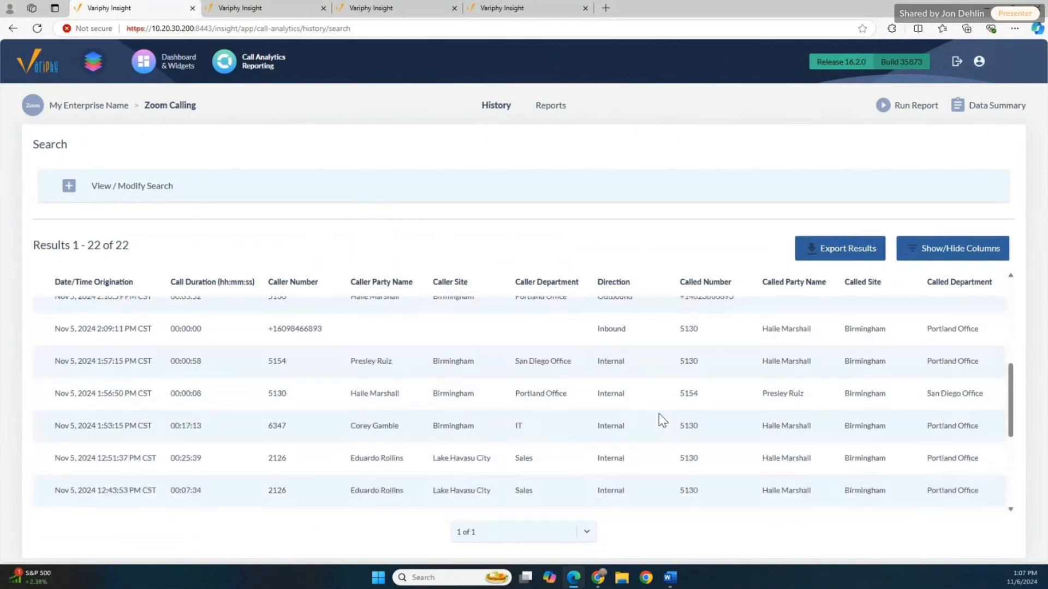
pyautogui.scroll(-3, 659, 415)
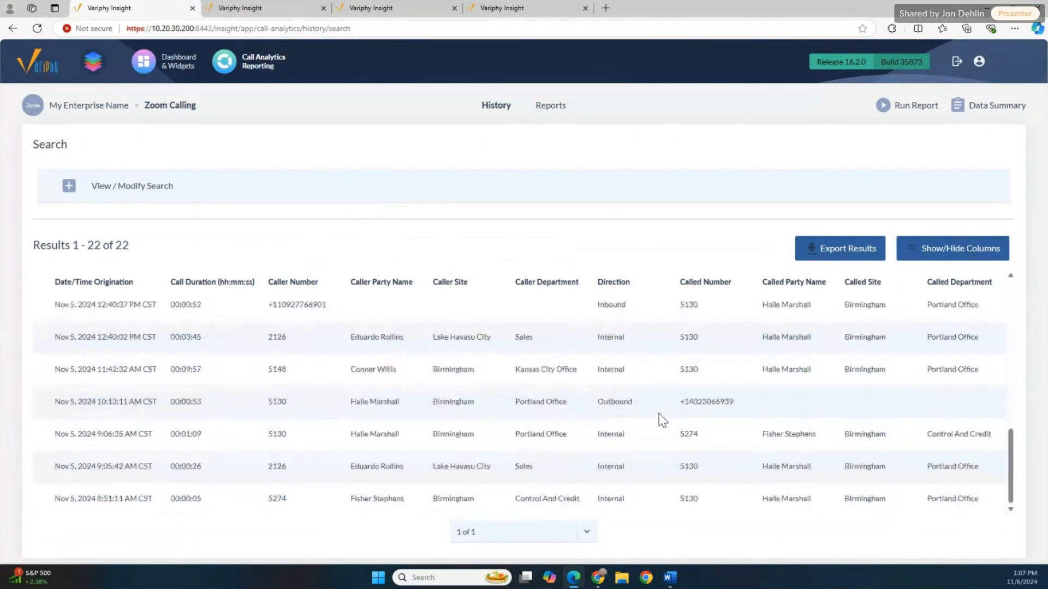
pyautogui.scroll(2, 662, 420)
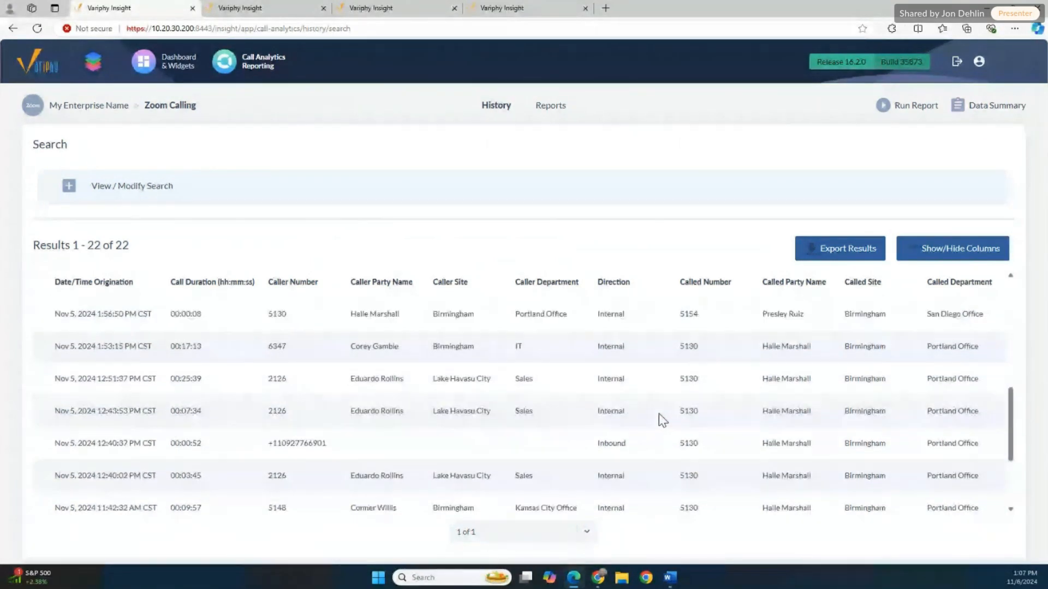
pyautogui.scroll(5, 662, 420)
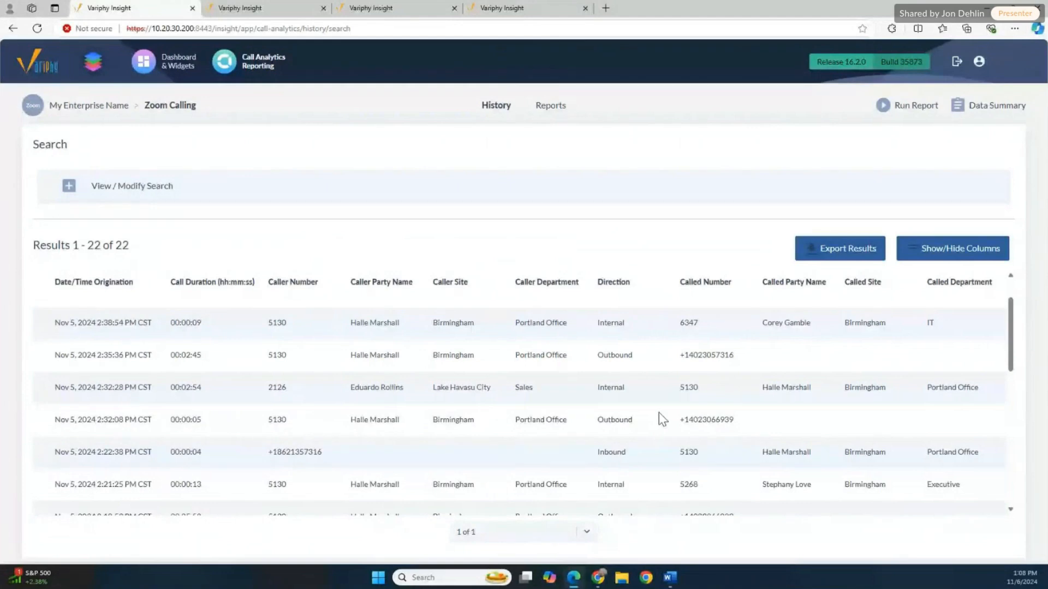
pyautogui.scroll(2, 659, 413)
pyautogui.scroll(-5, 659, 412)
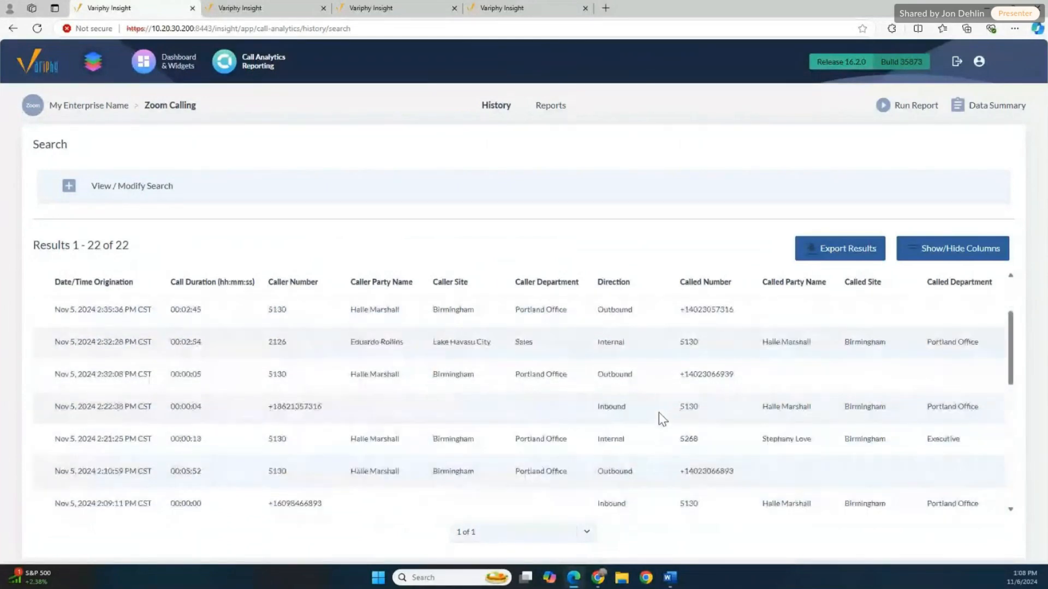
pyautogui.scroll(-2, 659, 412)
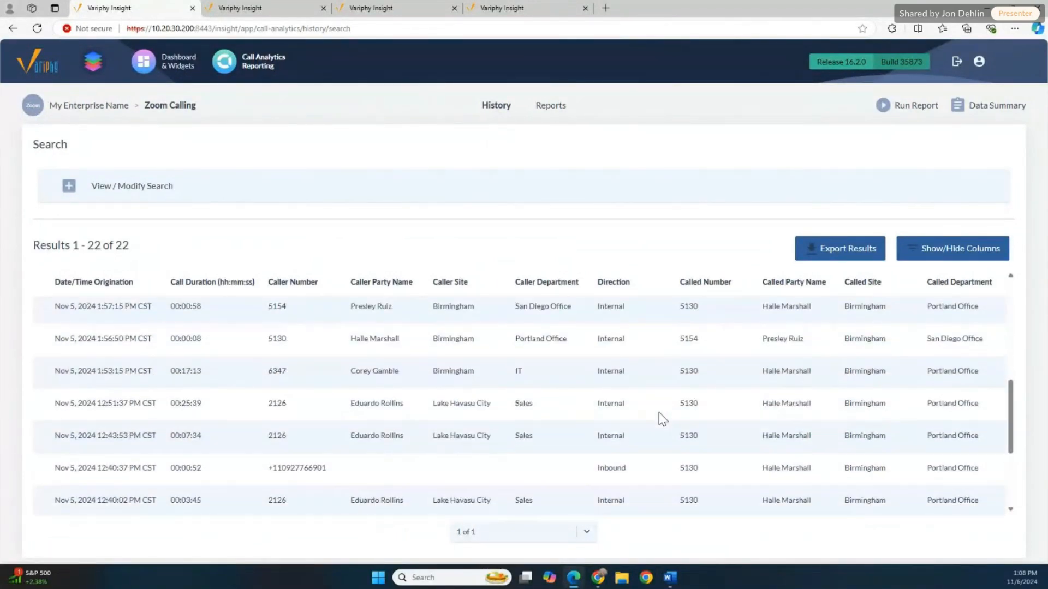
pyautogui.scroll(-2, 629, 392)
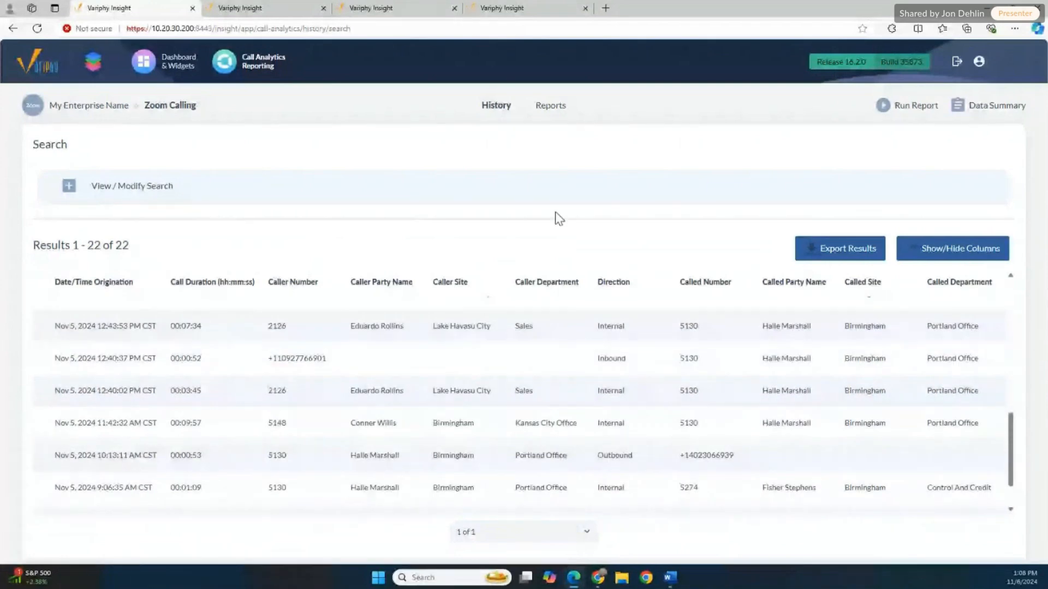
pyautogui.scroll(2, 512, 260)
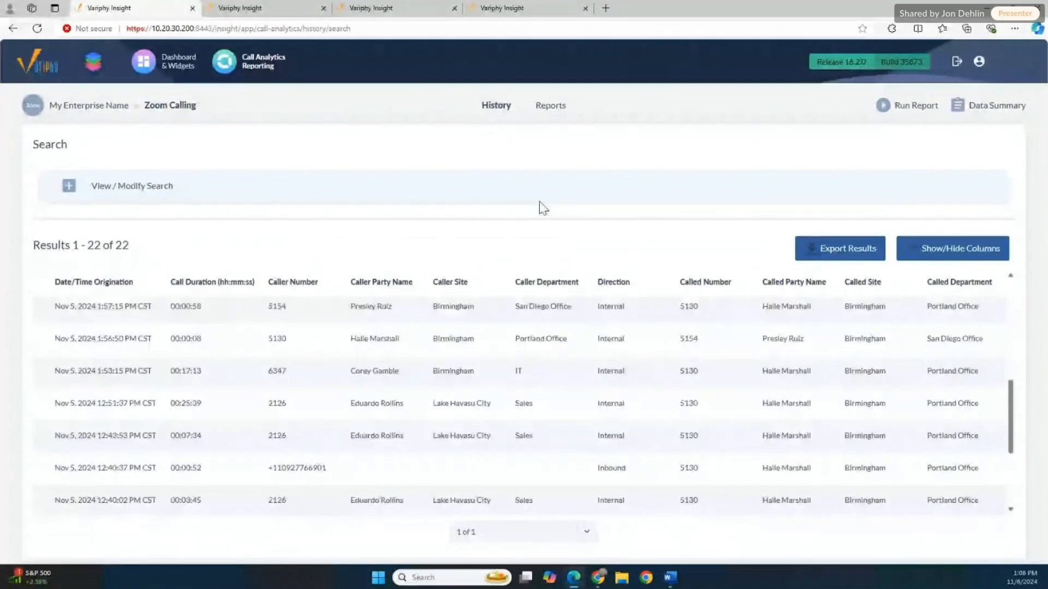
# - Search the Zoom Calling reports available to the restricted user, and sign out to return to the Variphy login page
pyautogui.click(552, 108)
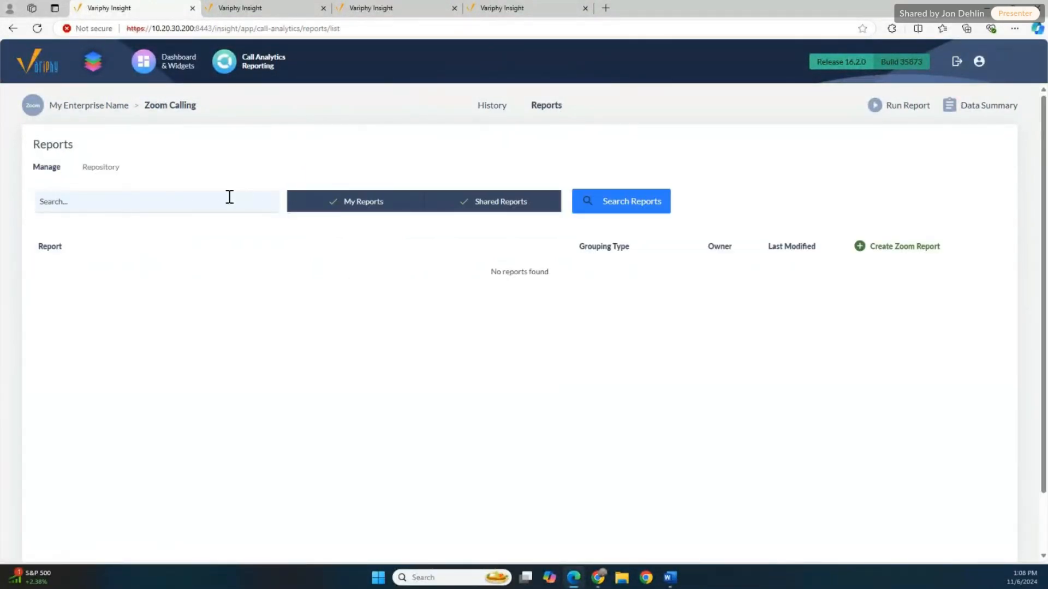
pyautogui.click(599, 204)
pyautogui.click(955, 63)
pyautogui.click(255, 10)
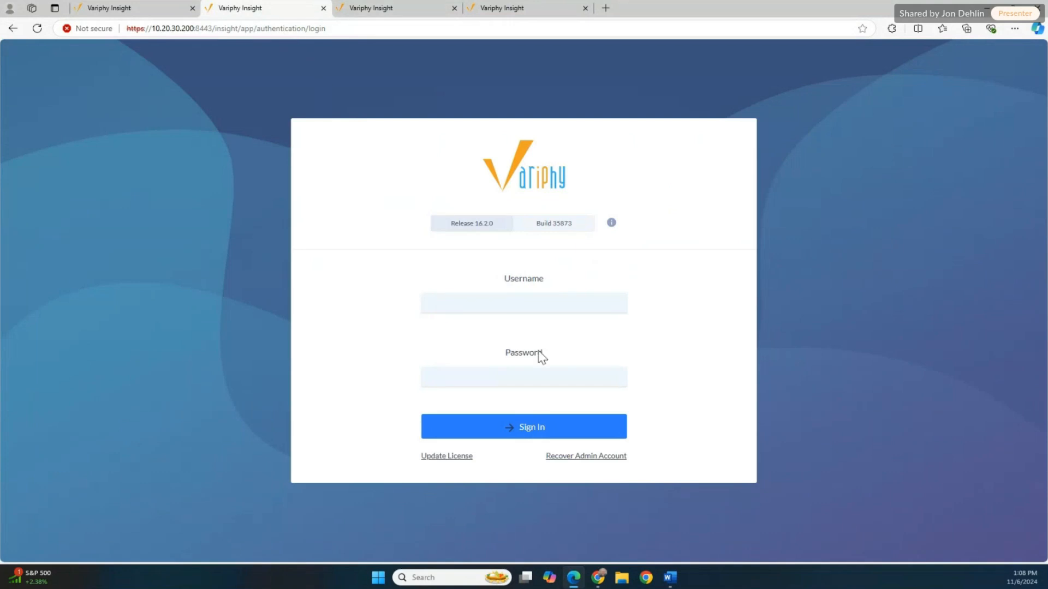
# - Switch to the administrator session in Chrome and open the first non-admin "User for Webinar" account for editing
pyautogui.moveTo(594, 585)
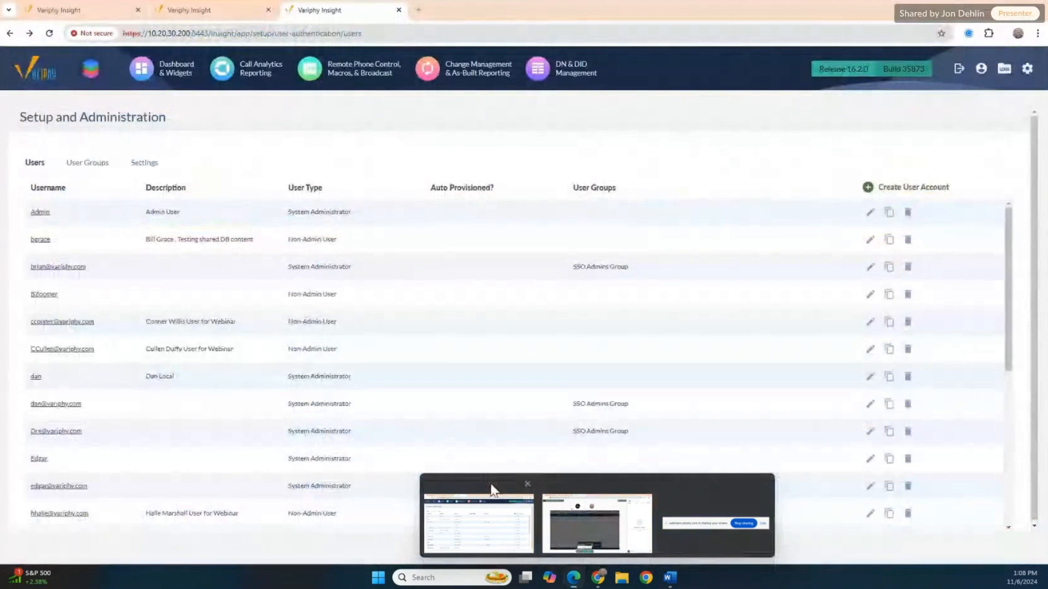
pyautogui.click(489, 494)
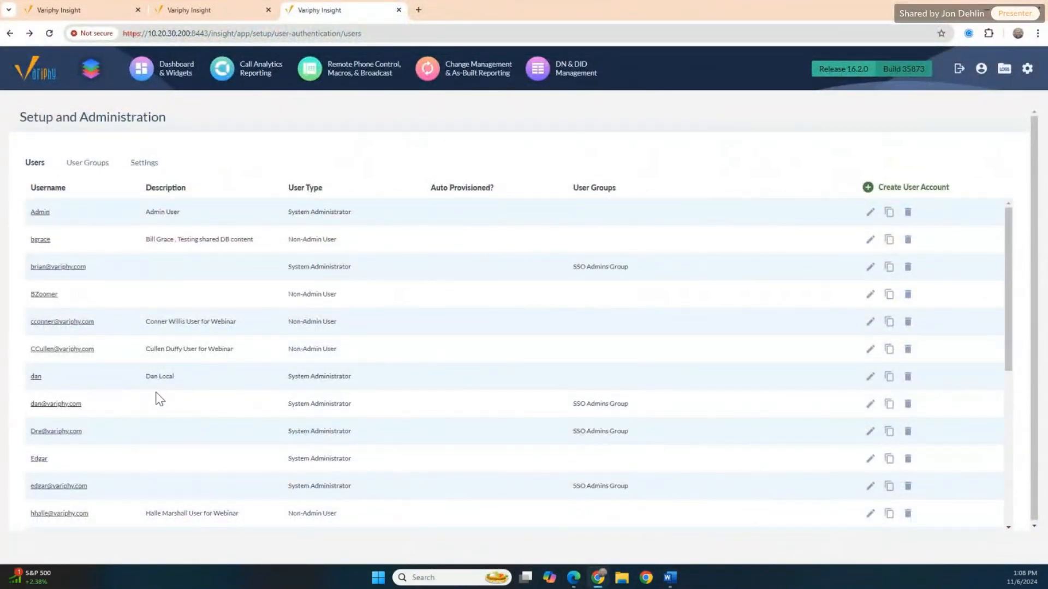
pyautogui.click(78, 323)
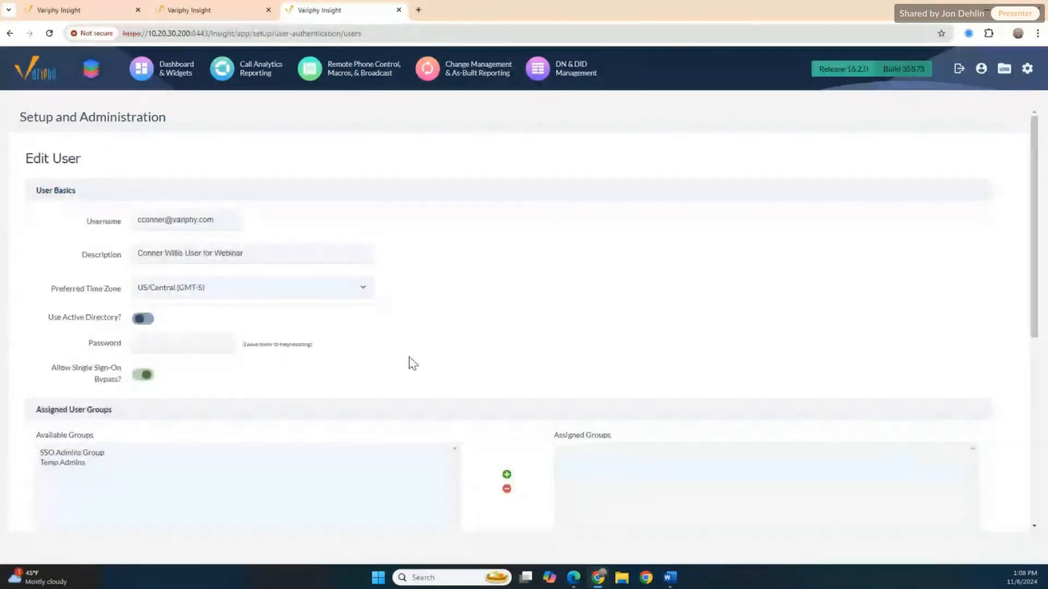
# - Add Zoom Calling (Zoom) to the user's platform privileges
pyautogui.scroll(-4, 400, 338)
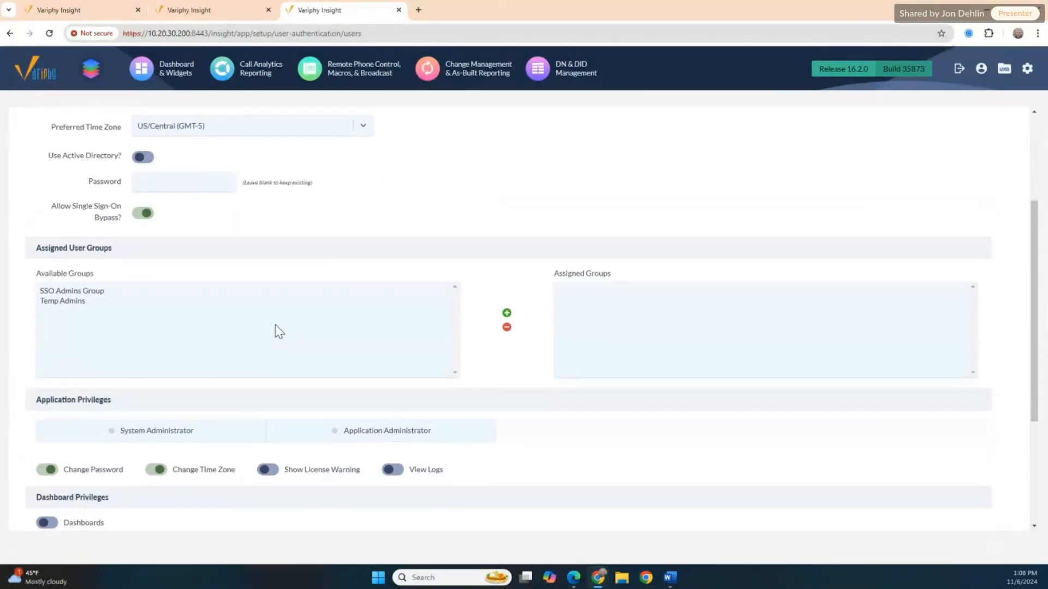
pyautogui.scroll(-3, 304, 339)
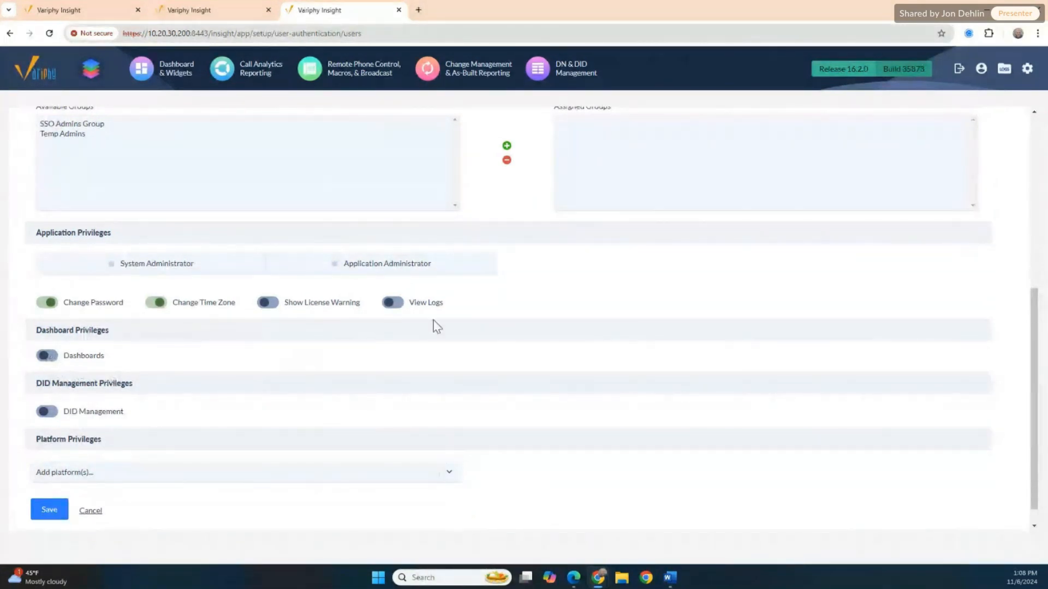
pyautogui.scroll(-1, 264, 330)
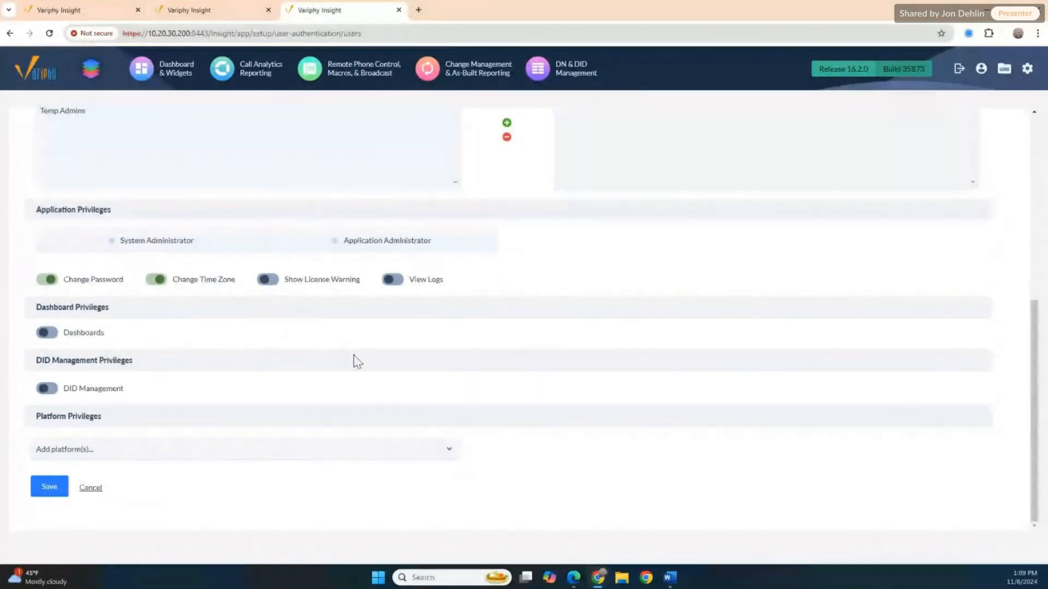
pyautogui.click(240, 450)
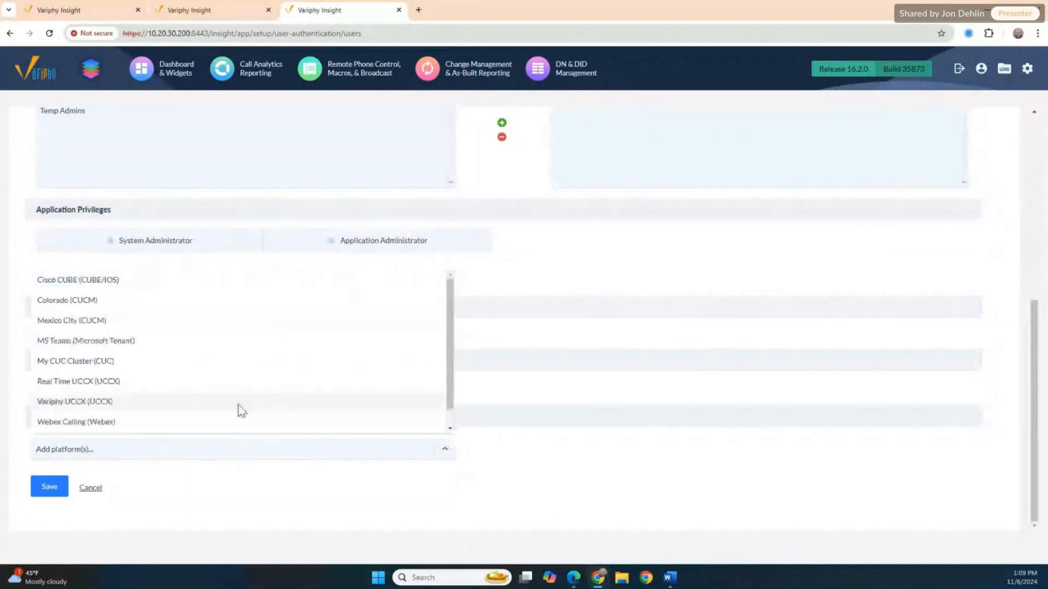
pyautogui.scroll(-1, 229, 421)
pyautogui.click(229, 423)
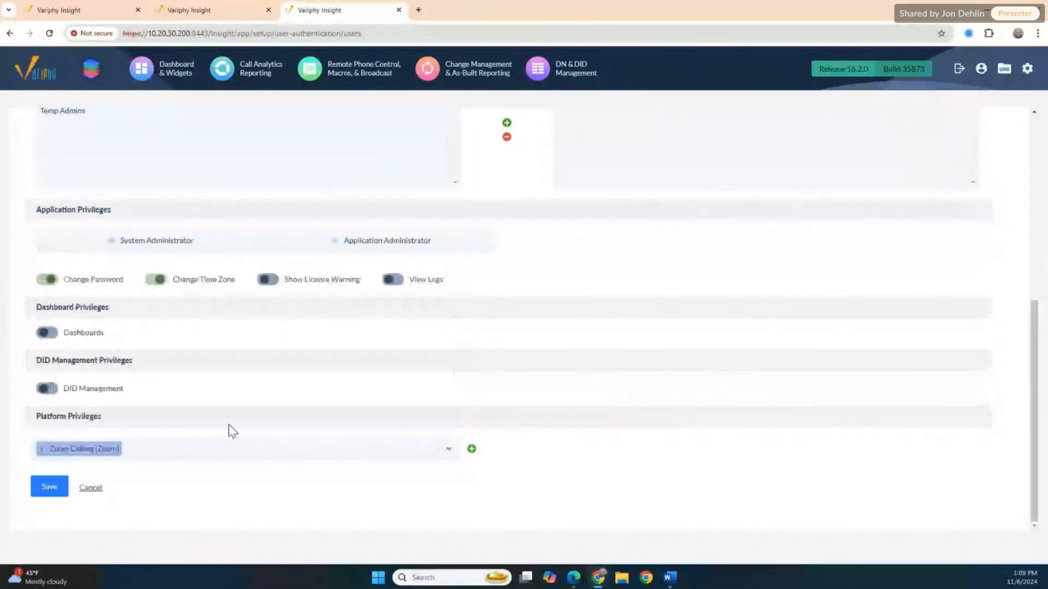
pyautogui.click(472, 448)
pyautogui.scroll(-3, 473, 444)
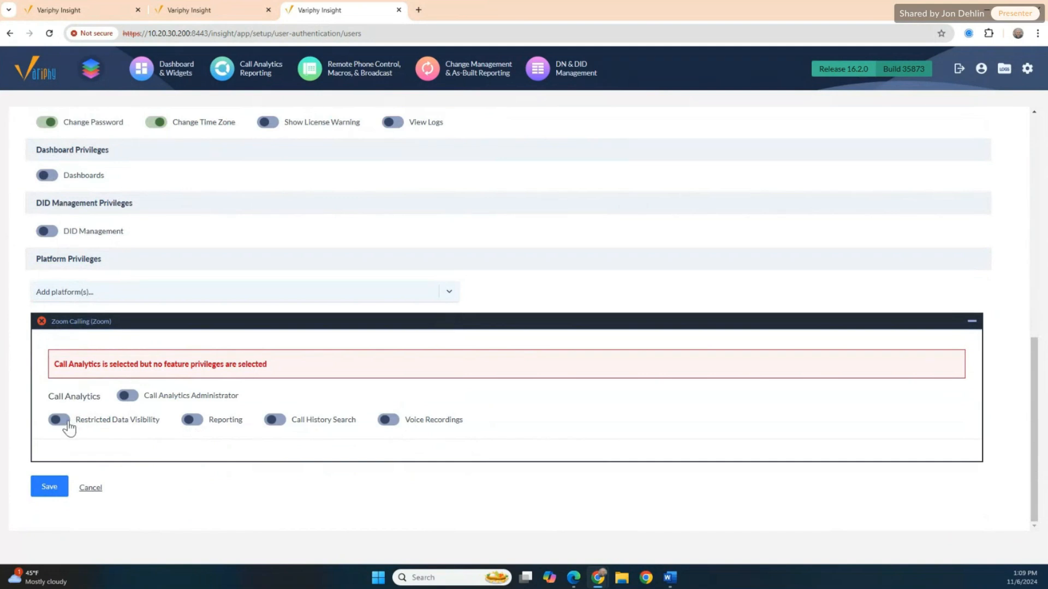
# - Enable Restricted Data Visibility, Reporting and Call History Search in the user's Zoom Calling analytics privileges
pyautogui.click(60, 420)
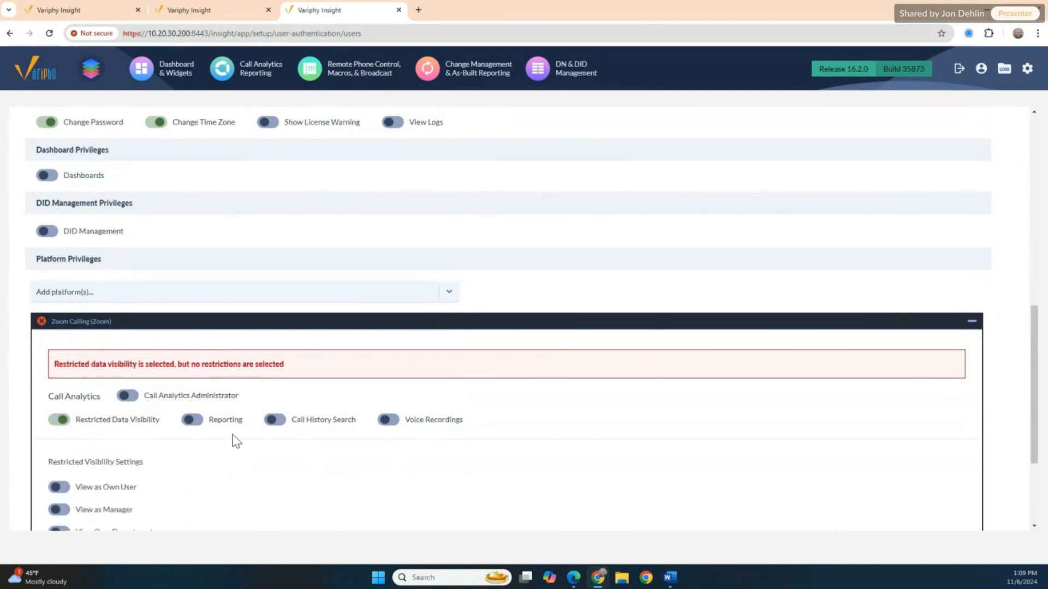
pyautogui.click(195, 420)
pyautogui.click(277, 420)
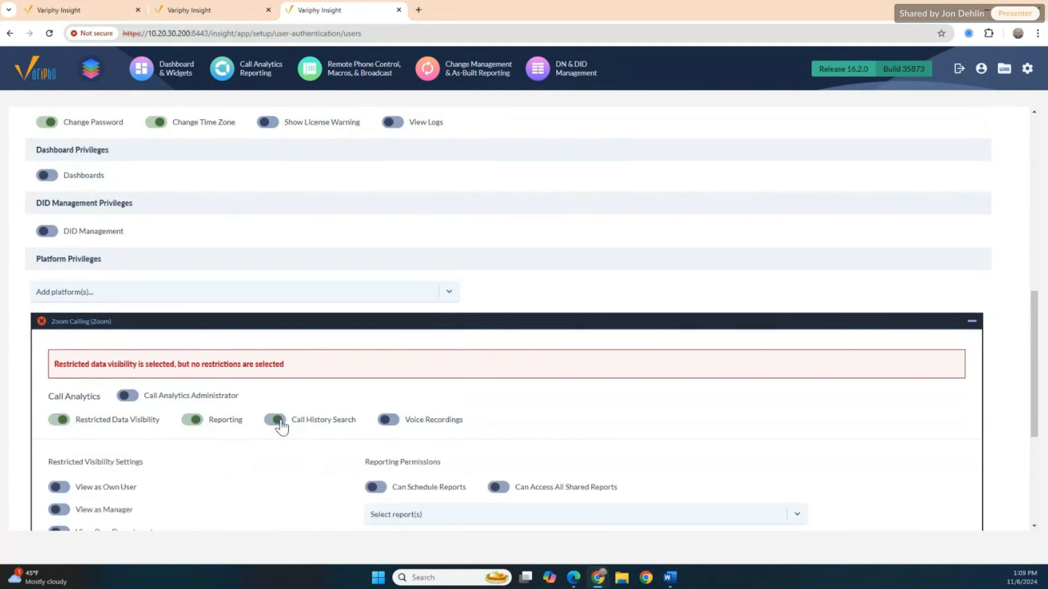
# - Grant the user Read permission on the _Your Allowed Call Data Analytics_ report
pyautogui.scroll(-3, 311, 449)
pyautogui.click(386, 352)
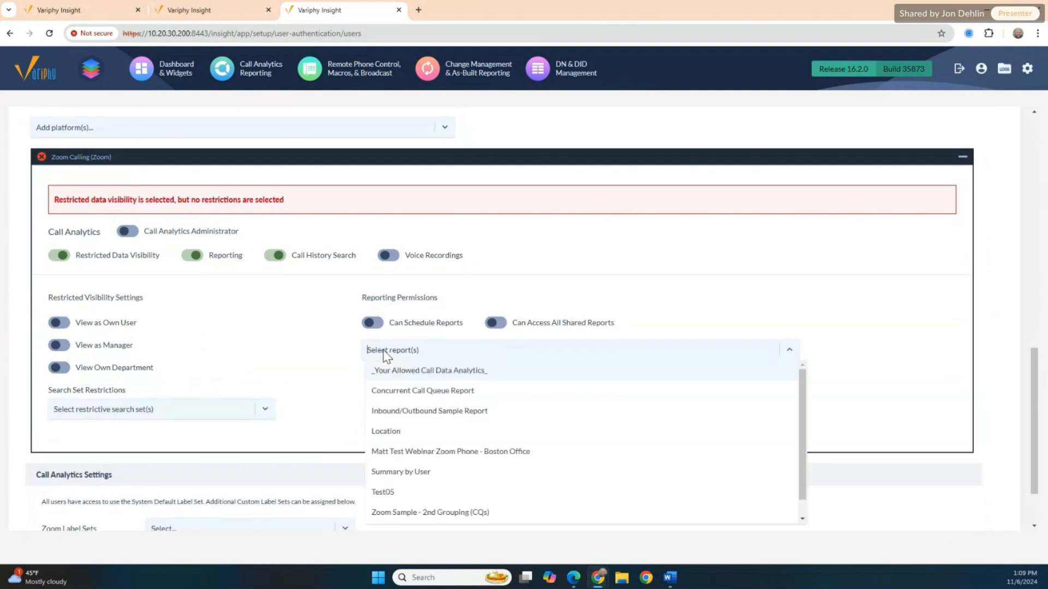
pyautogui.click(409, 371)
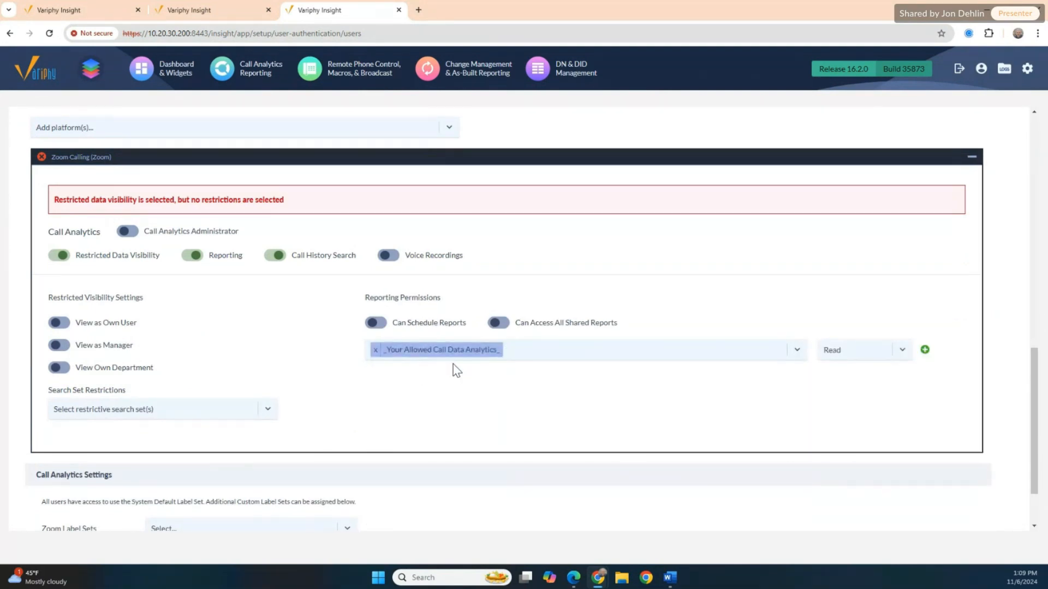
pyautogui.click(925, 350)
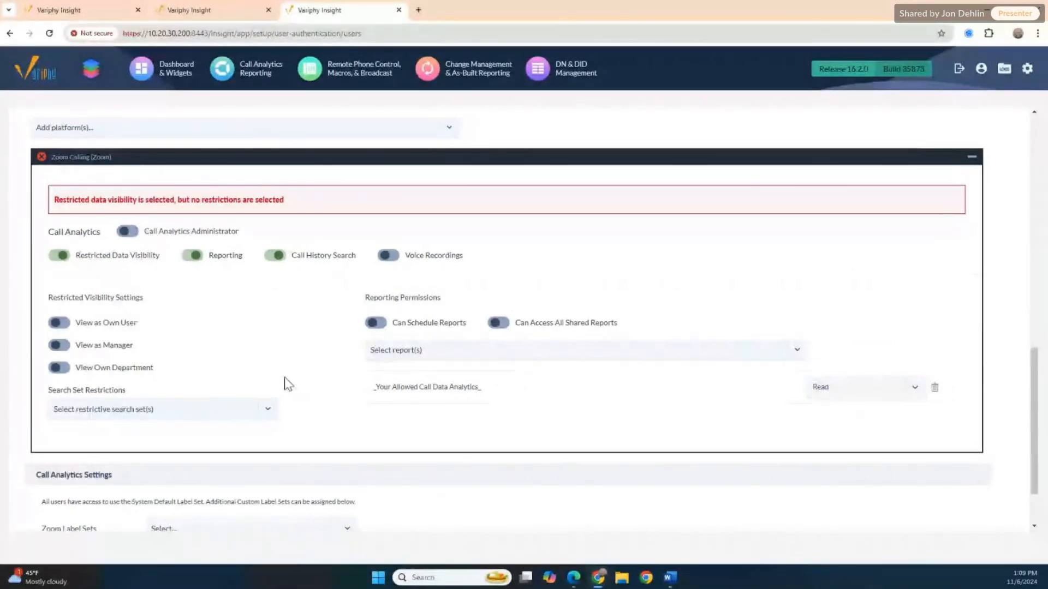
# - Turn on View as Manager and View Own Department in the restricted visibility settings and save the user
pyautogui.doubleClick(68, 351)
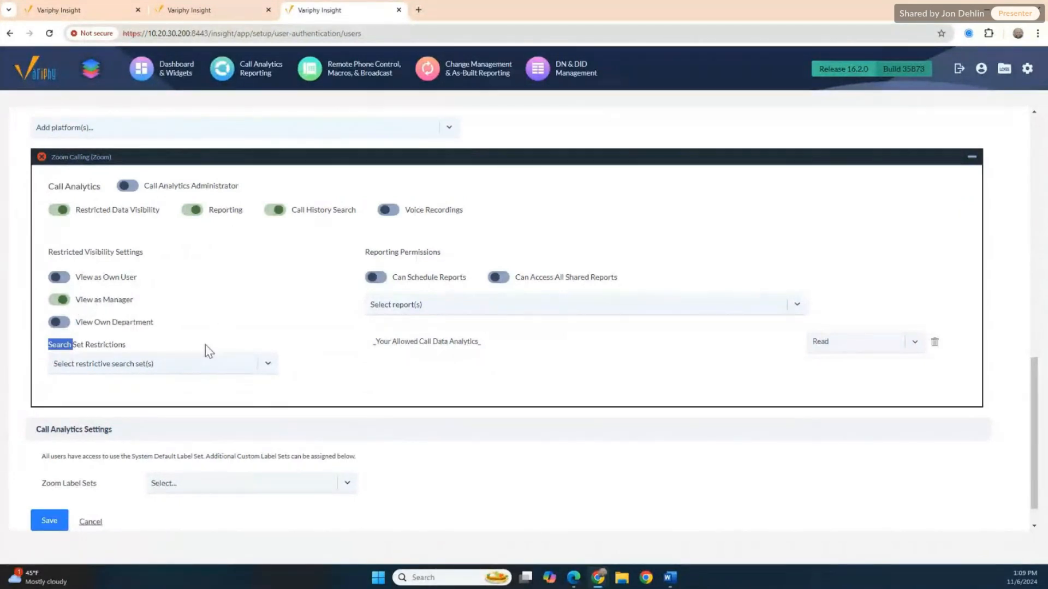
pyautogui.click(64, 325)
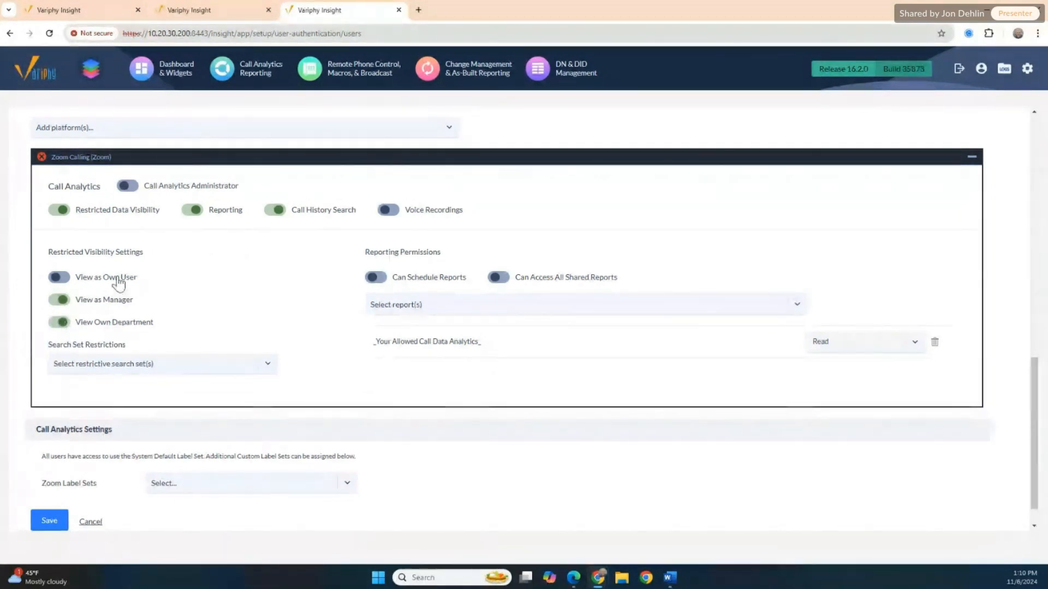
pyautogui.scroll(1, 175, 330)
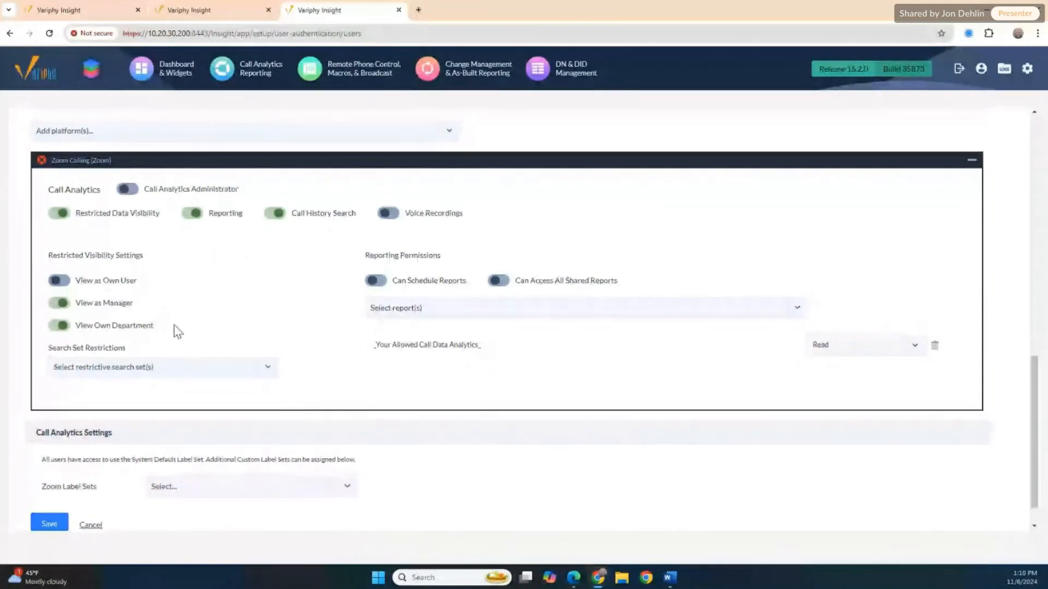
pyautogui.scroll(-2, 176, 331)
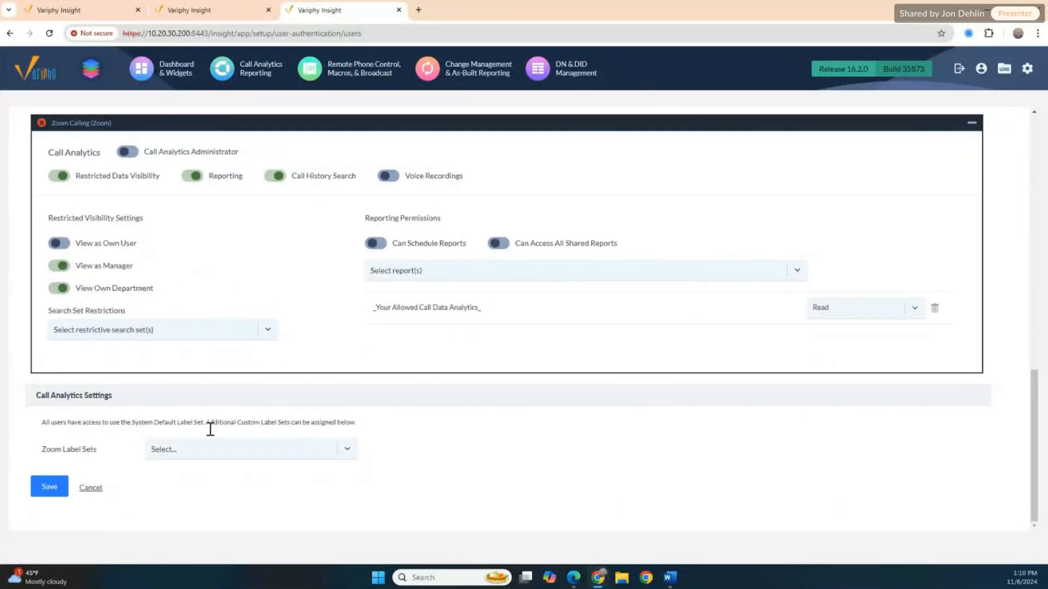
pyautogui.click(50, 493)
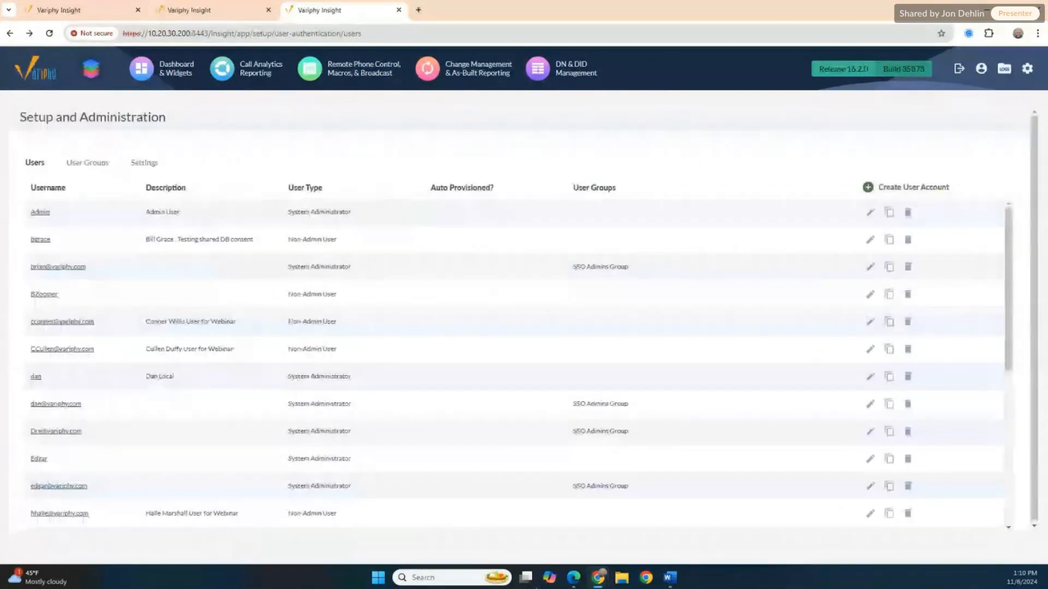
# - Switch to the Edge window and sign in to Variphy as the manager-level user with the account username and password
pyautogui.moveTo(573, 581)
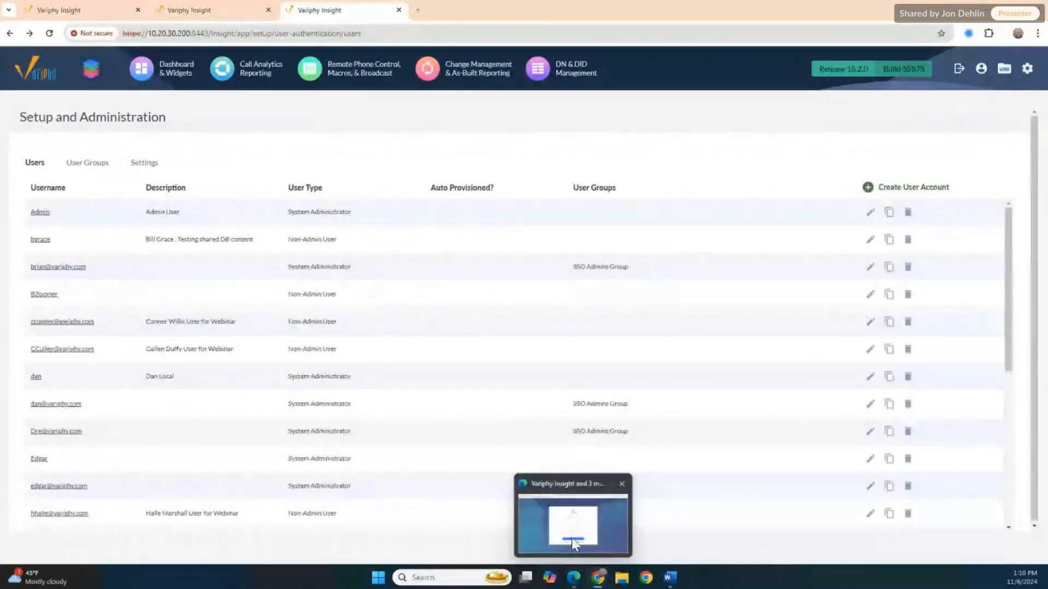
pyautogui.click(565, 532)
pyautogui.click(461, 303)
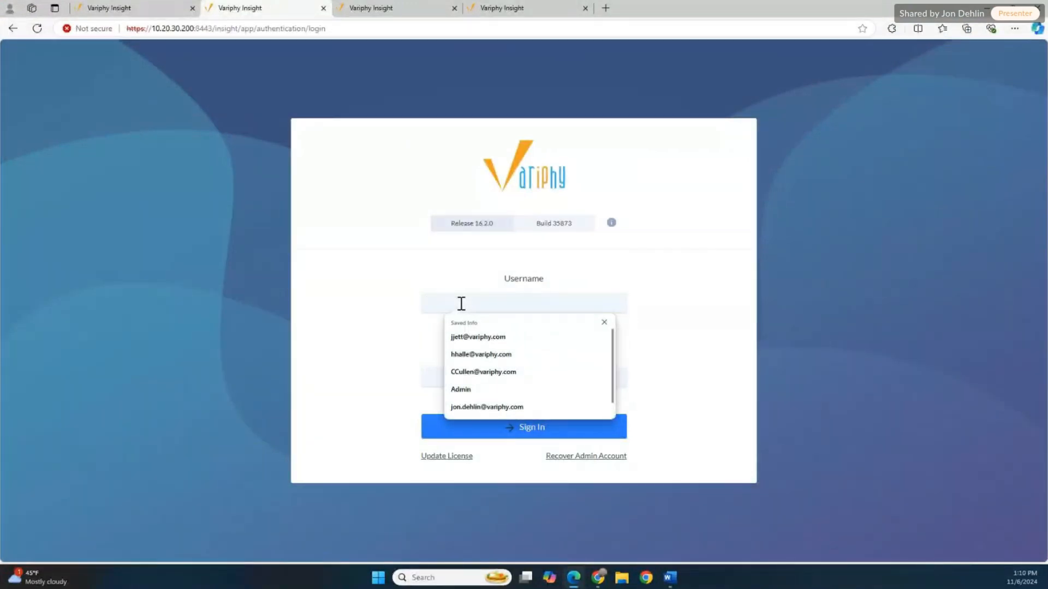
pyautogui.scroll(-1, 489, 355)
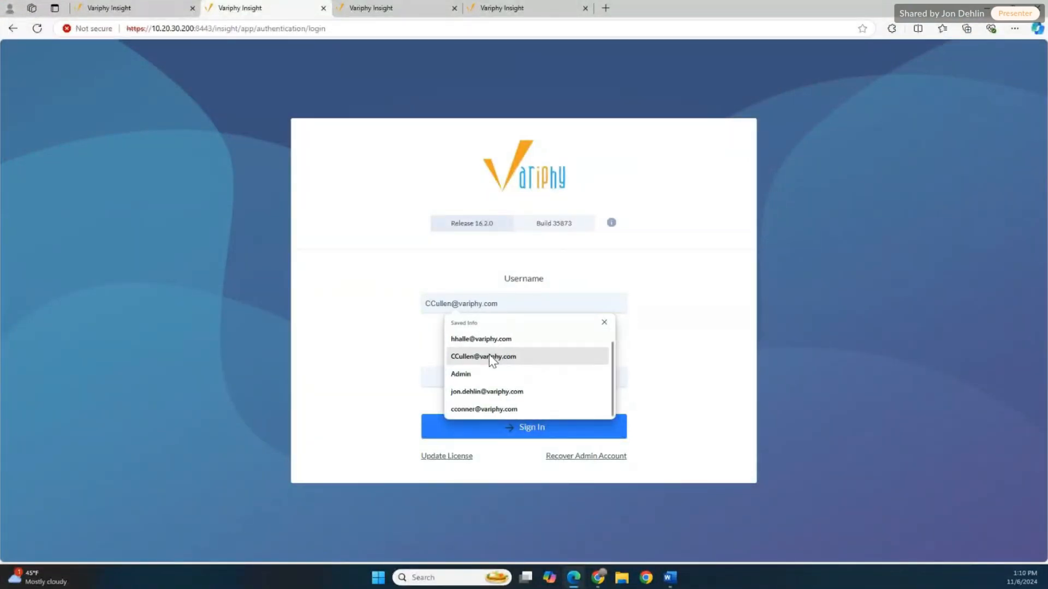
pyautogui.click(492, 408)
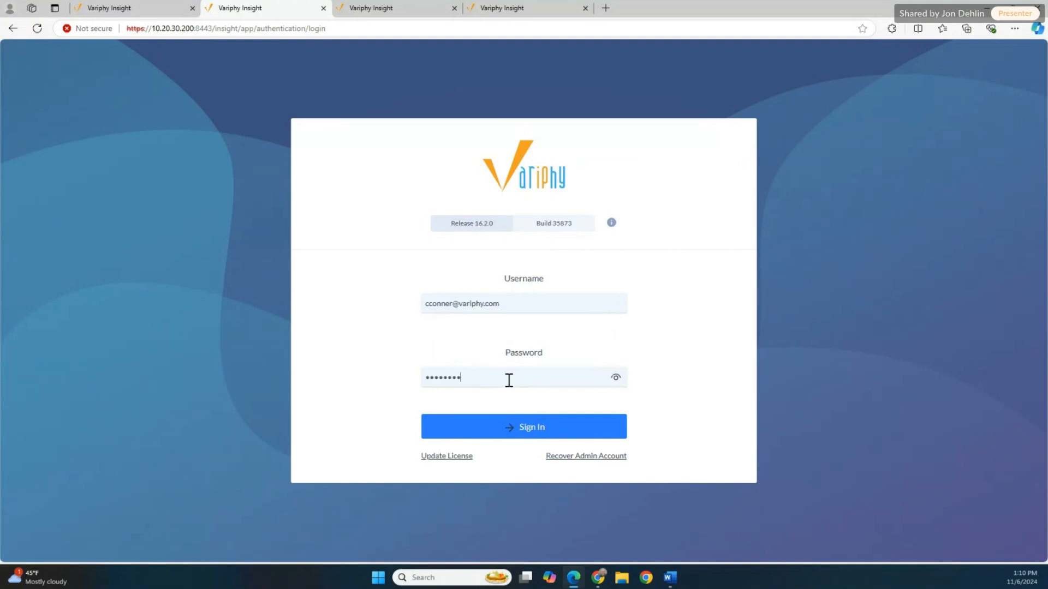
pyautogui.press('Return')
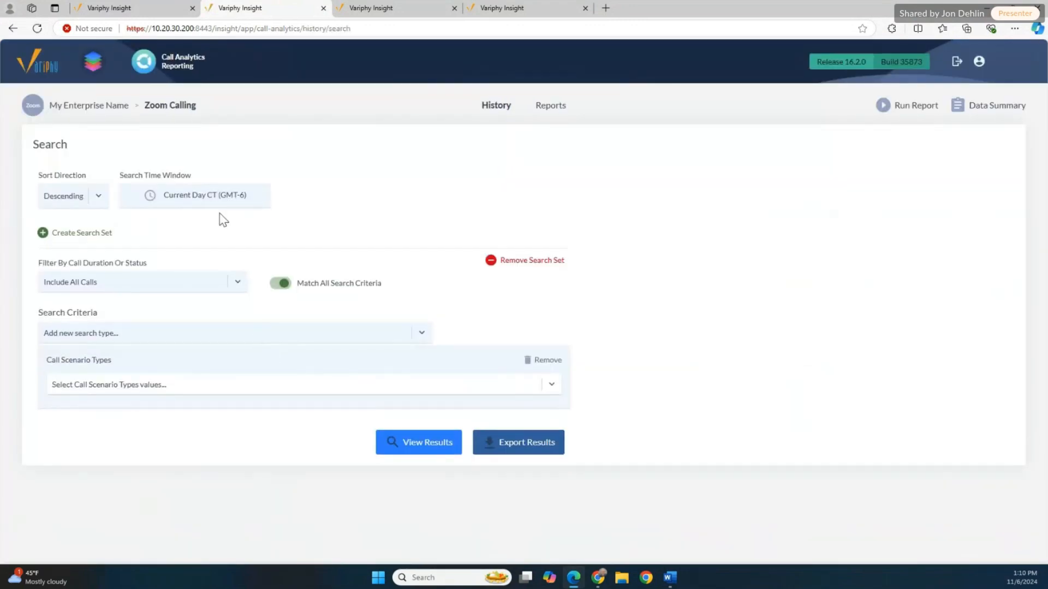
# - Set the Zoom Calling history search time window to Current and Previous Week
pyautogui.click(217, 200)
pyautogui.click(380, 270)
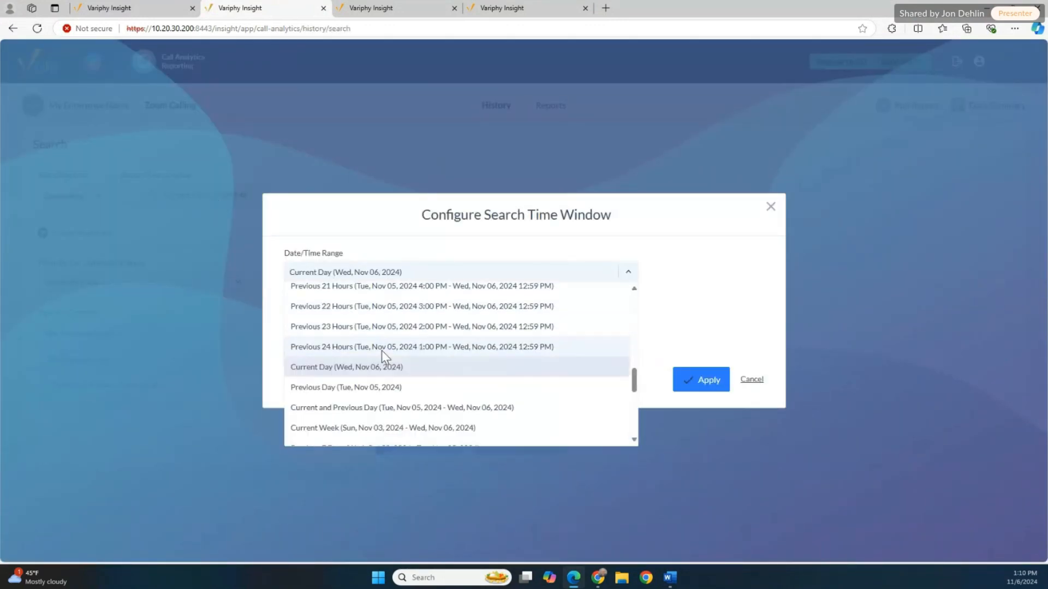
pyautogui.scroll(-2, 382, 351)
pyautogui.click(381, 387)
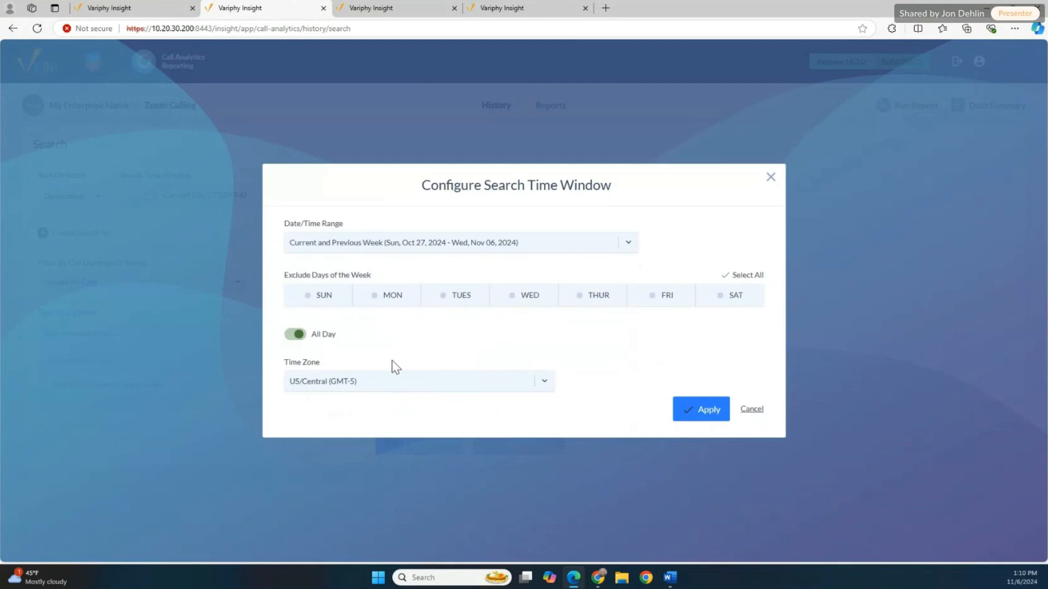
pyautogui.click(703, 410)
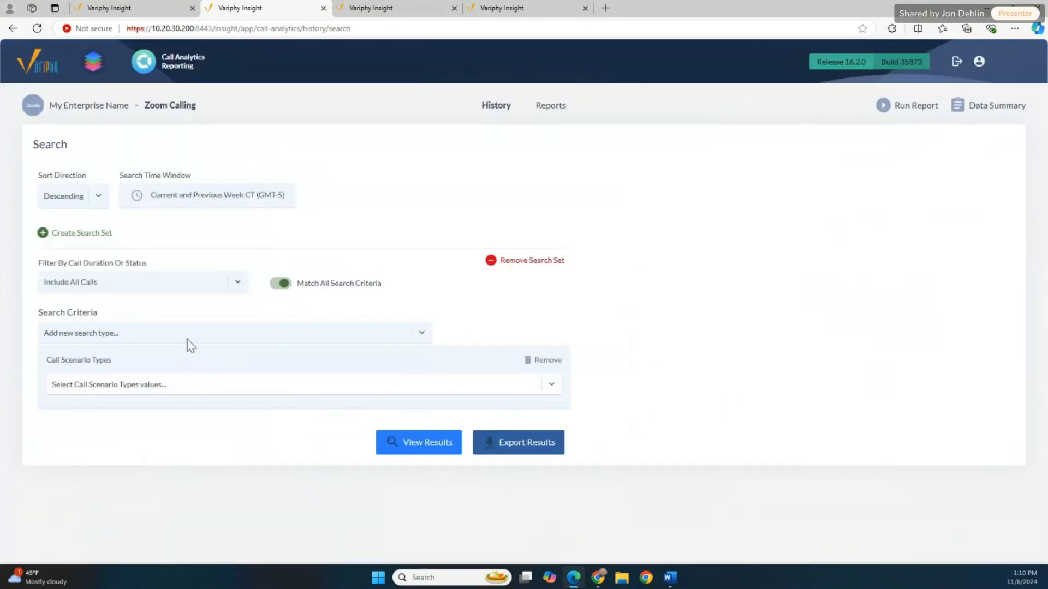
# - Set the Call Scenario Types criterion to Total Calls and view the search results
pyautogui.click(174, 383)
pyautogui.write('t')
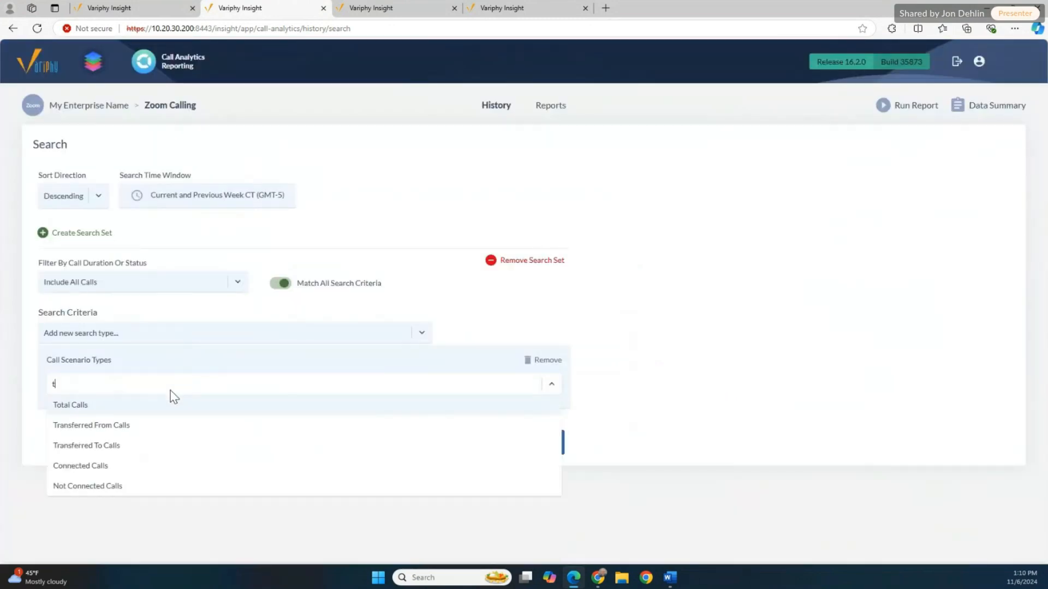
pyautogui.click(161, 405)
pyautogui.click(655, 317)
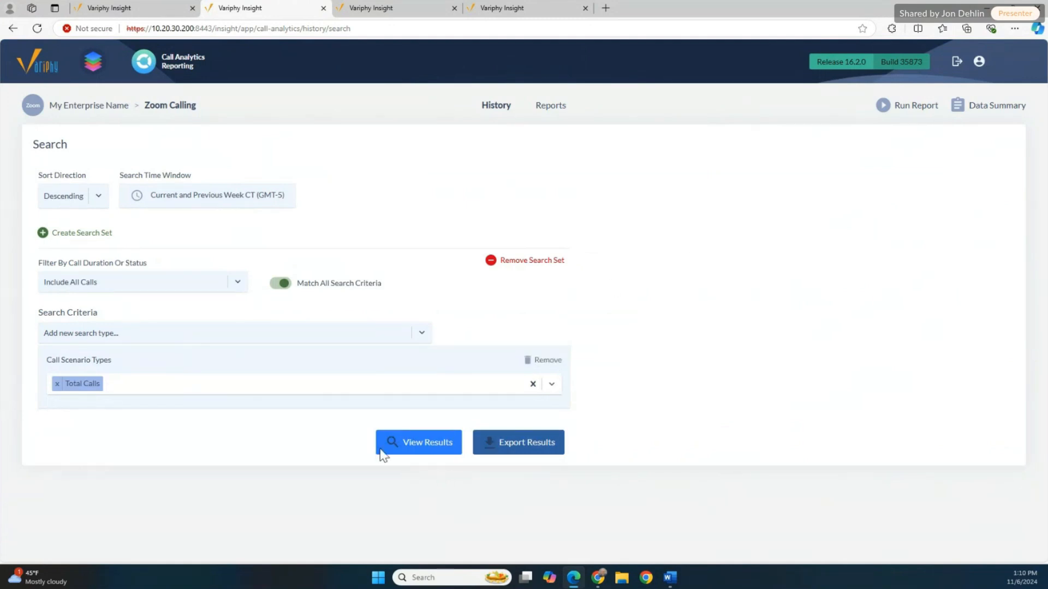
pyautogui.click(373, 392)
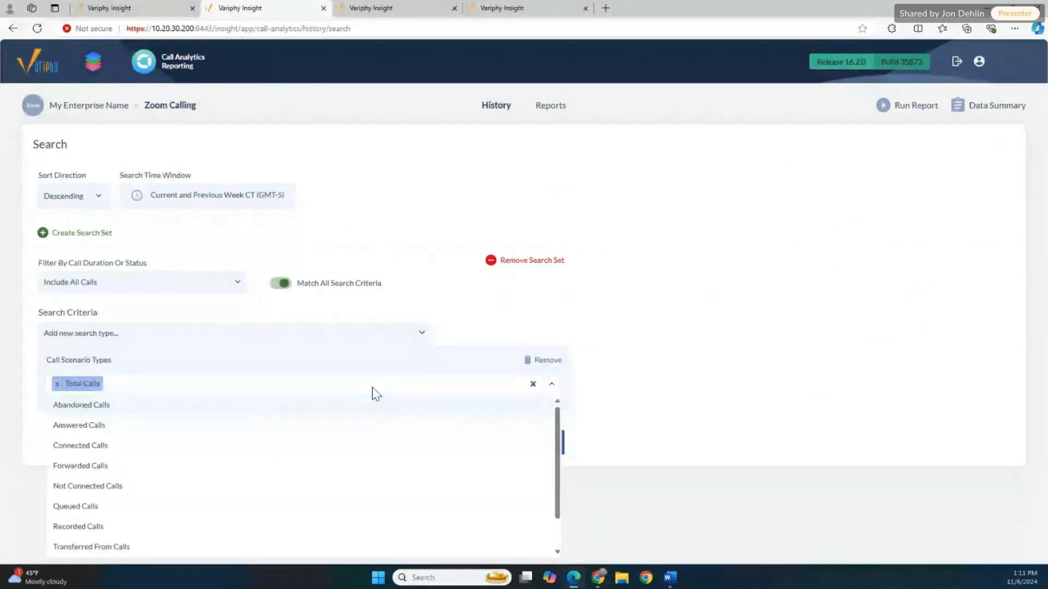
pyautogui.click(752, 344)
pyautogui.click(425, 445)
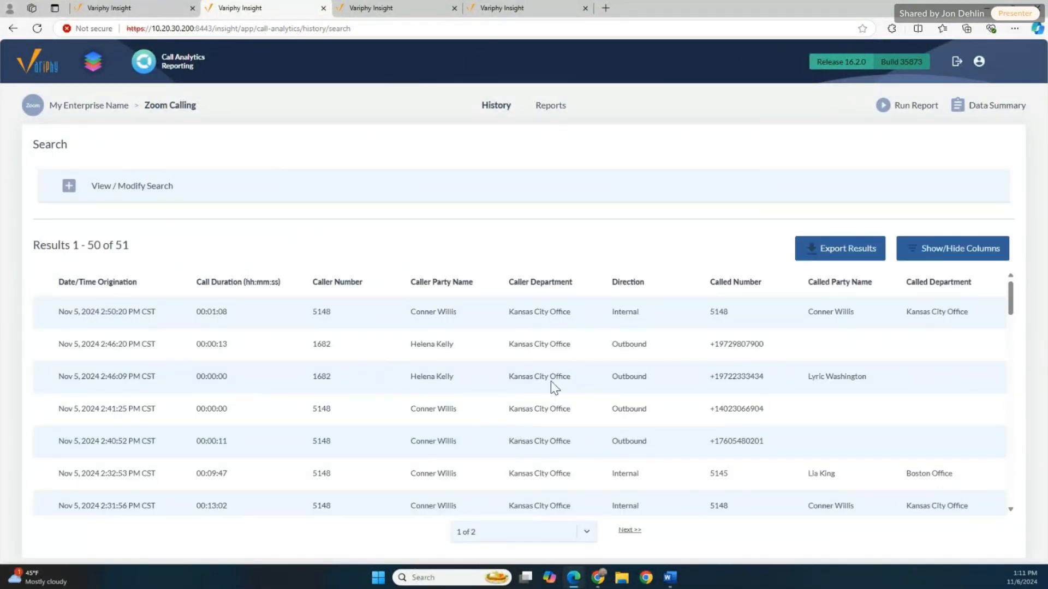
# - Examine the caller names and caller and called departments in the call history results
pyautogui.moveTo(459, 409); pyautogui.dragTo(412, 410)
pyautogui.click(529, 406)
pyautogui.moveTo(509, 410); pyautogui.dragTo(573, 415)
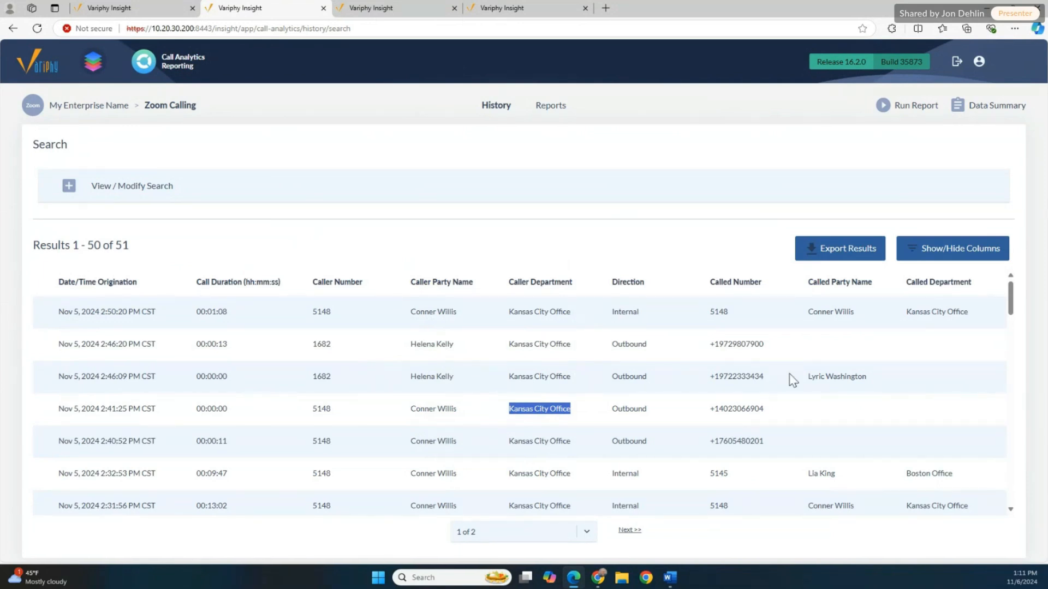
pyautogui.scroll(-1, 789, 374)
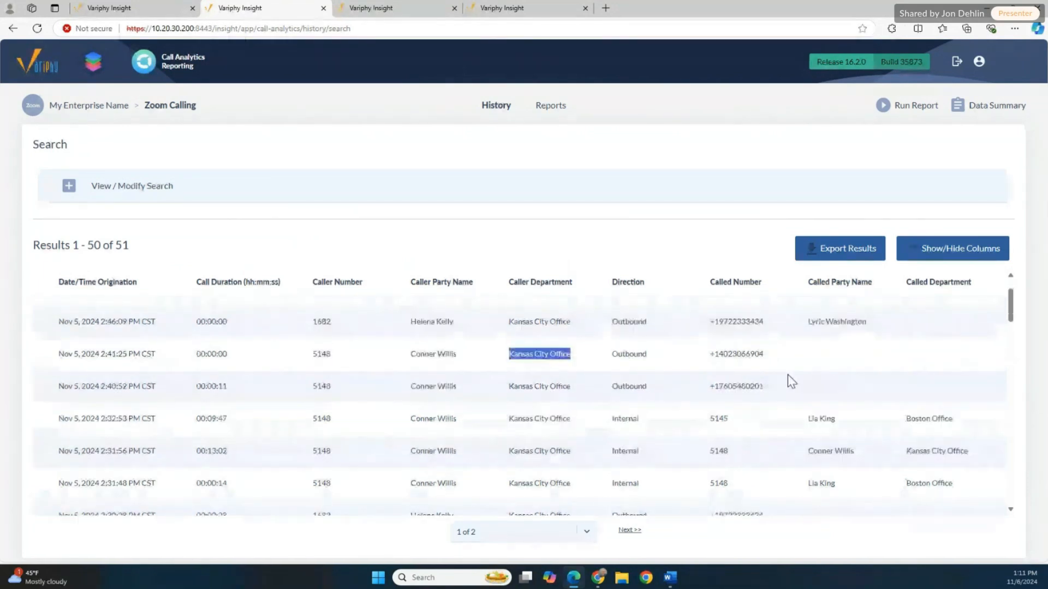
pyautogui.scroll(-2, 756, 388)
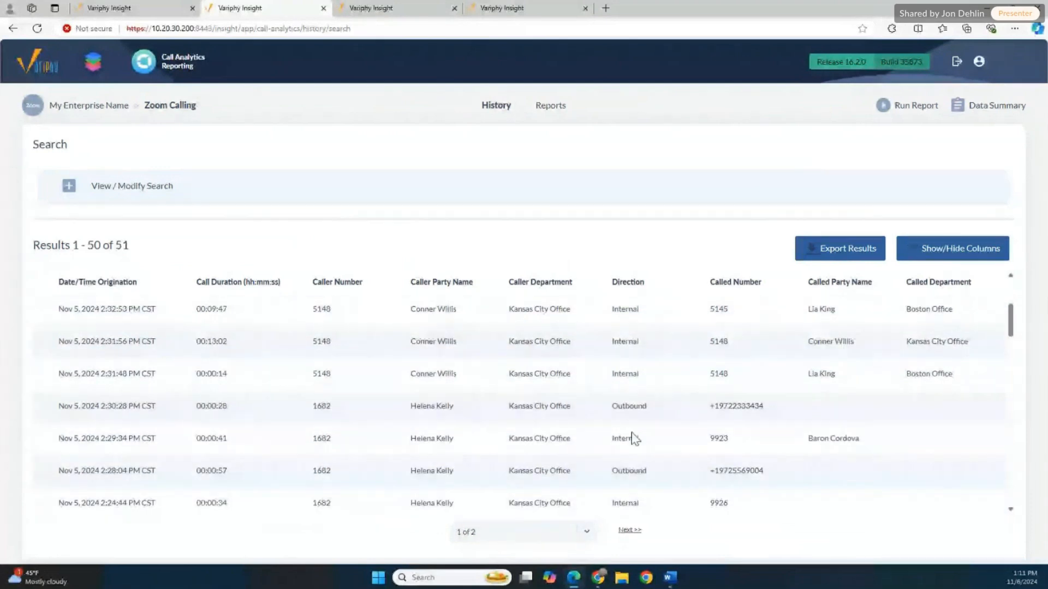
pyautogui.scroll(3, 627, 432)
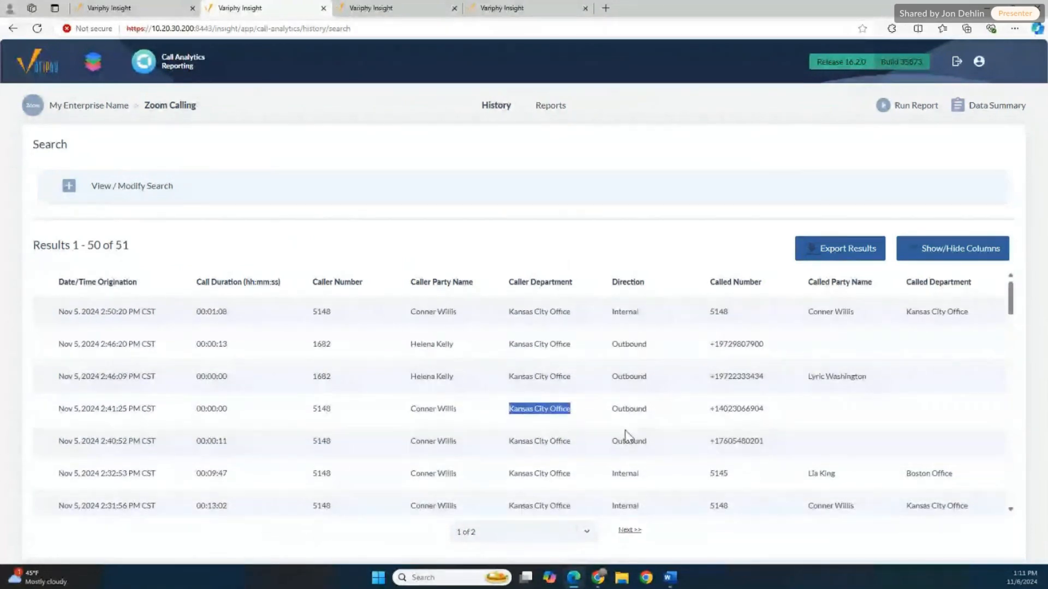
# - Run the _Your Allowed Call Data Analytics_ report for Current and Previous Week
pyautogui.click(556, 112)
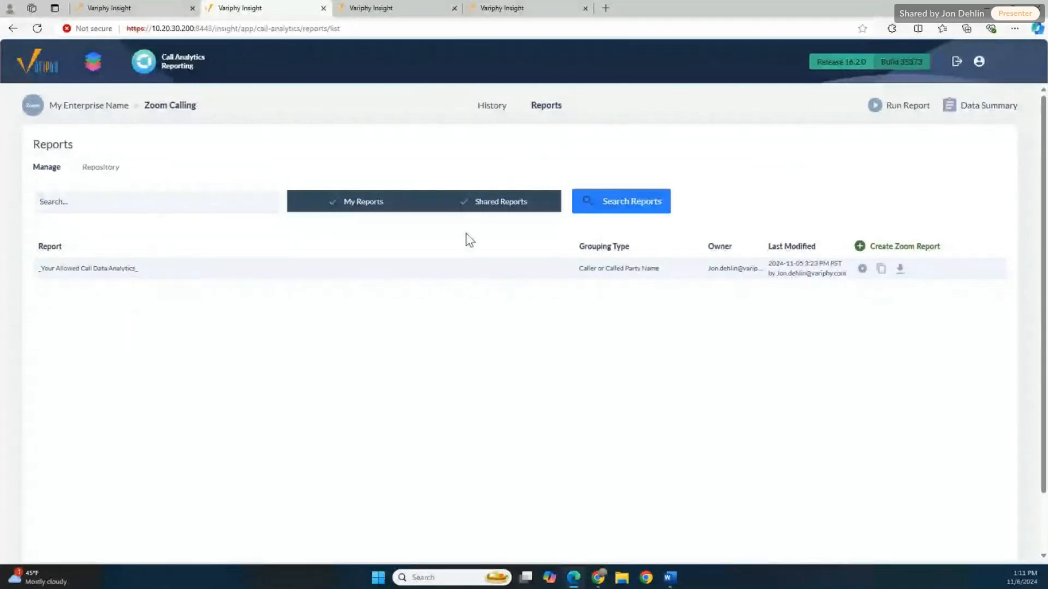
pyautogui.click(861, 269)
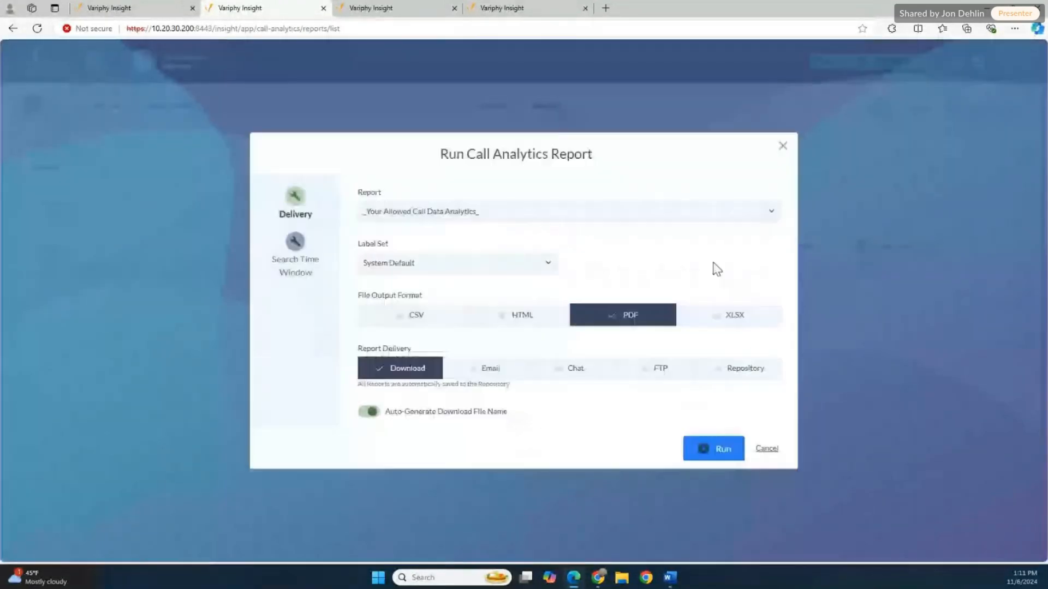
pyautogui.click(295, 244)
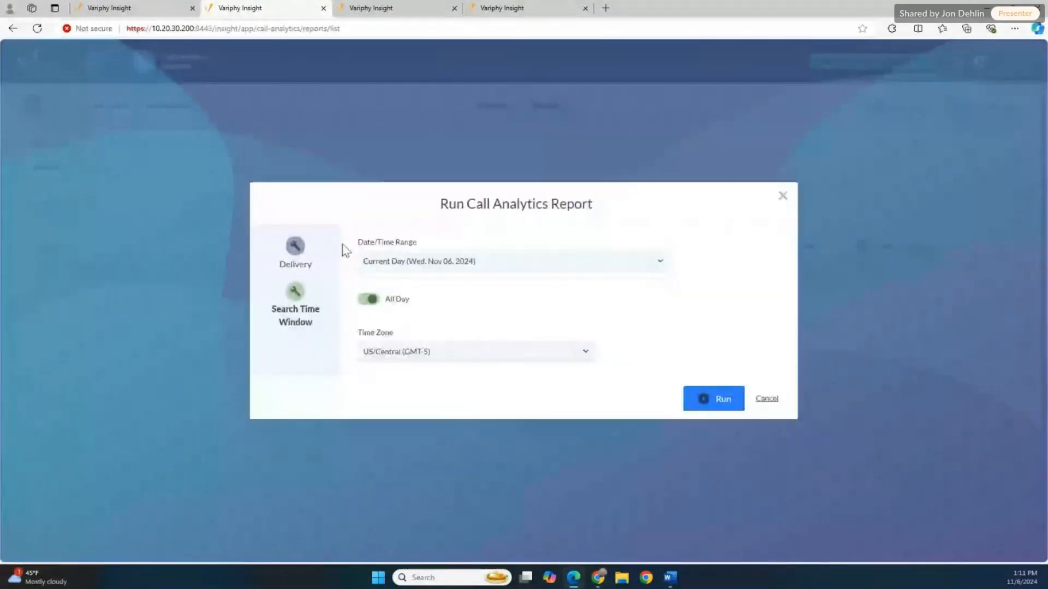
pyautogui.click(447, 268)
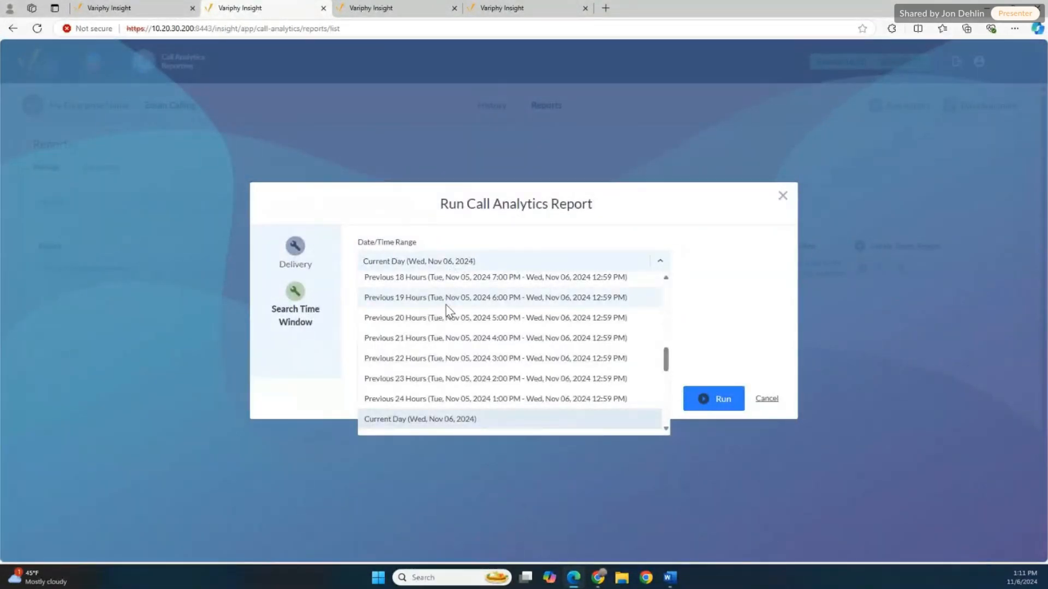
pyautogui.write('wee')
pyautogui.click(454, 323)
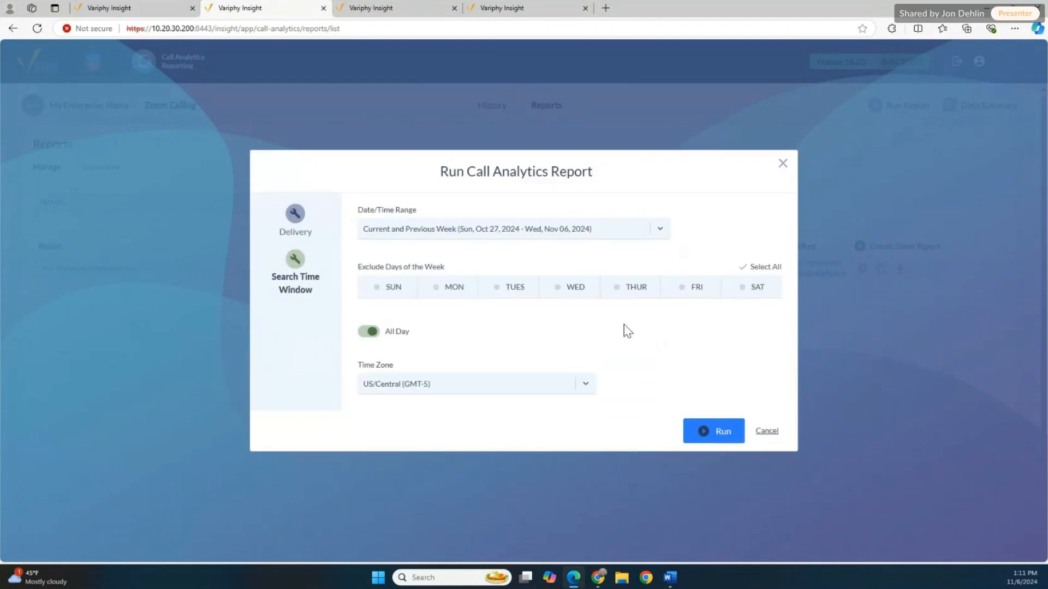
pyautogui.click(713, 432)
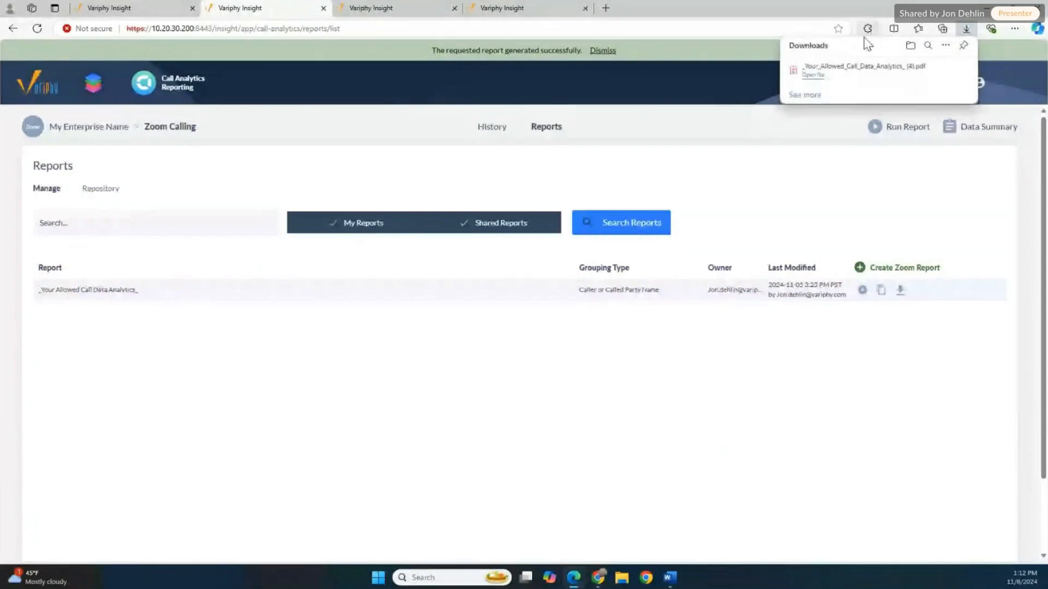
# - Open the downloaded report PDF and examine its search criteria, party name summary and call volume charts
pyautogui.click(838, 74)
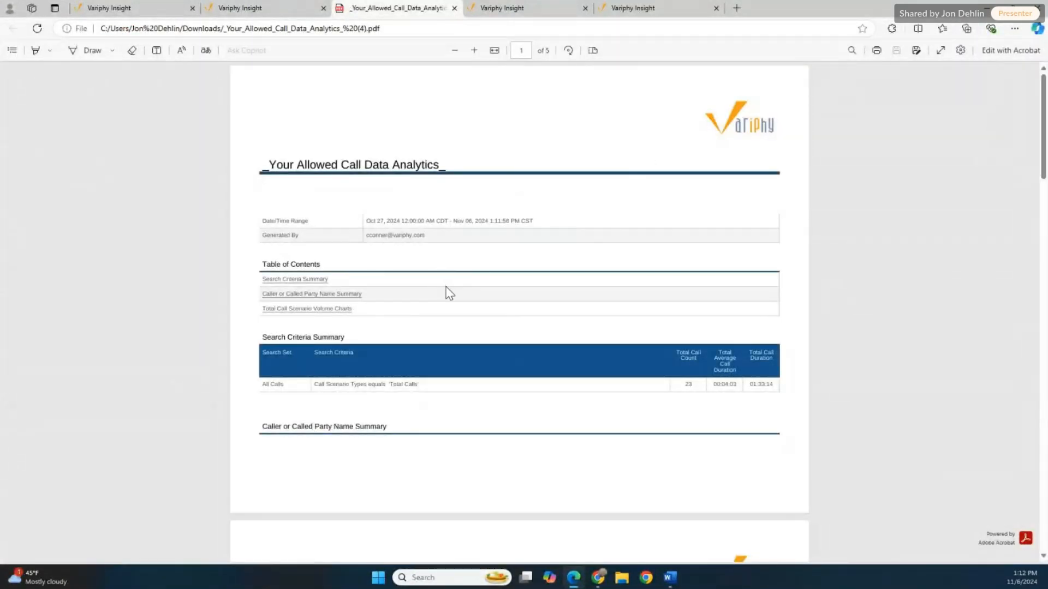
pyautogui.moveTo(420, 385); pyautogui.dragTo(367, 384)
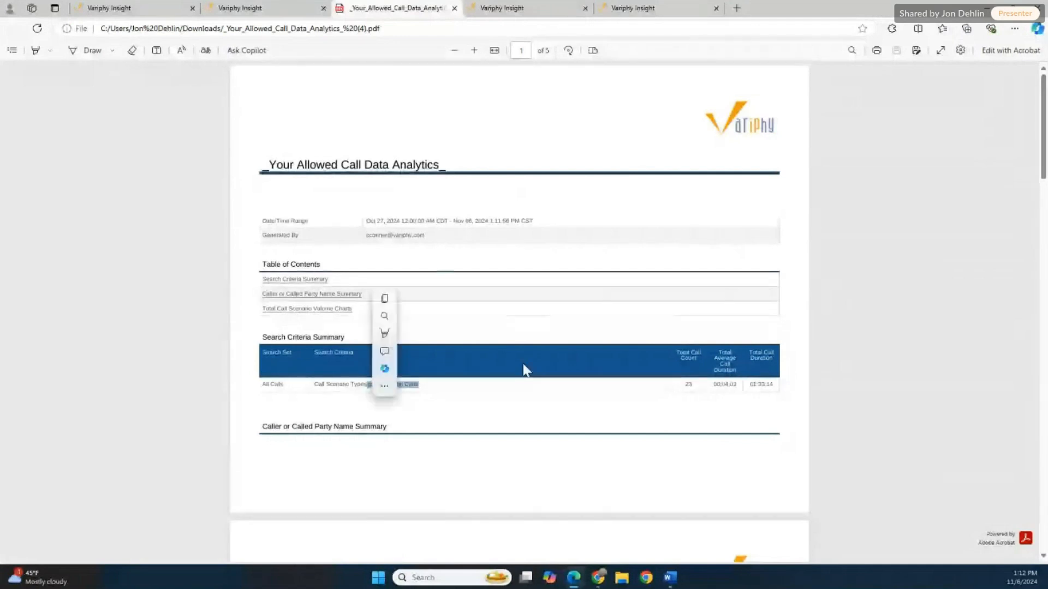
pyautogui.scroll(-1, 601, 347)
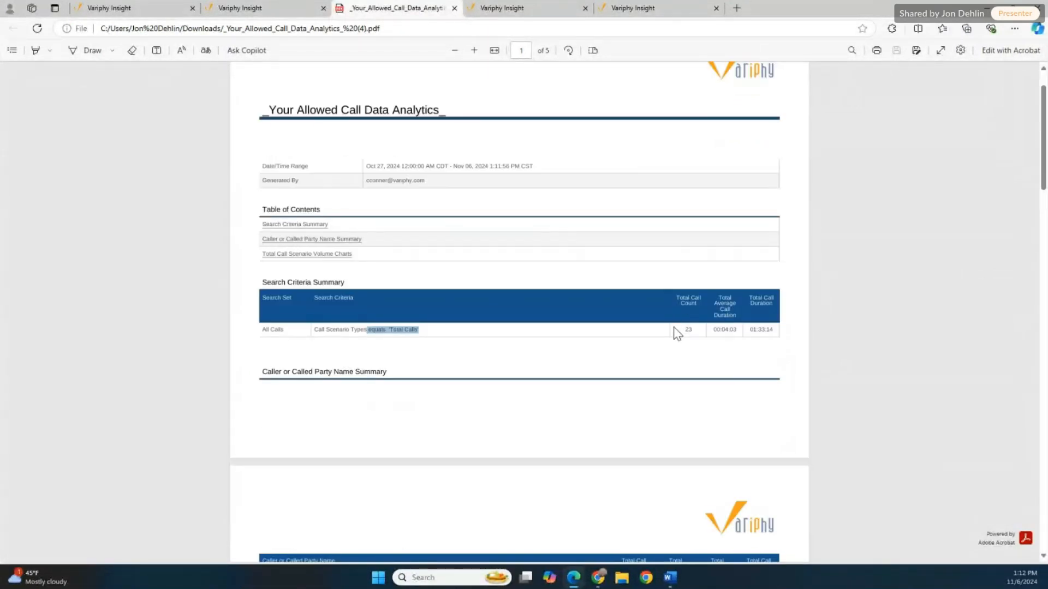
pyautogui.scroll(-4, 677, 333)
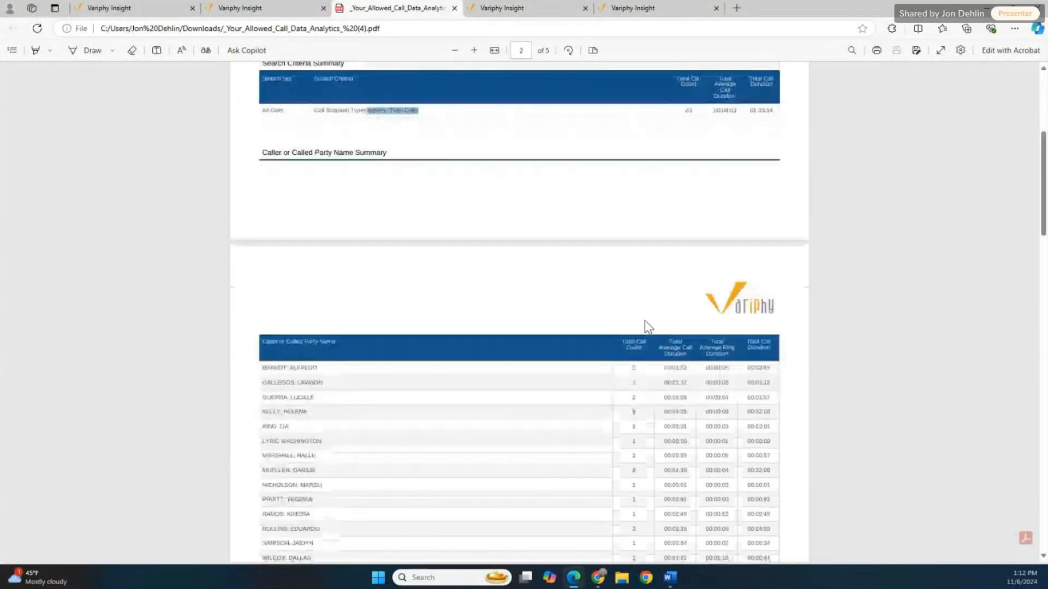
pyautogui.scroll(-1, 643, 327)
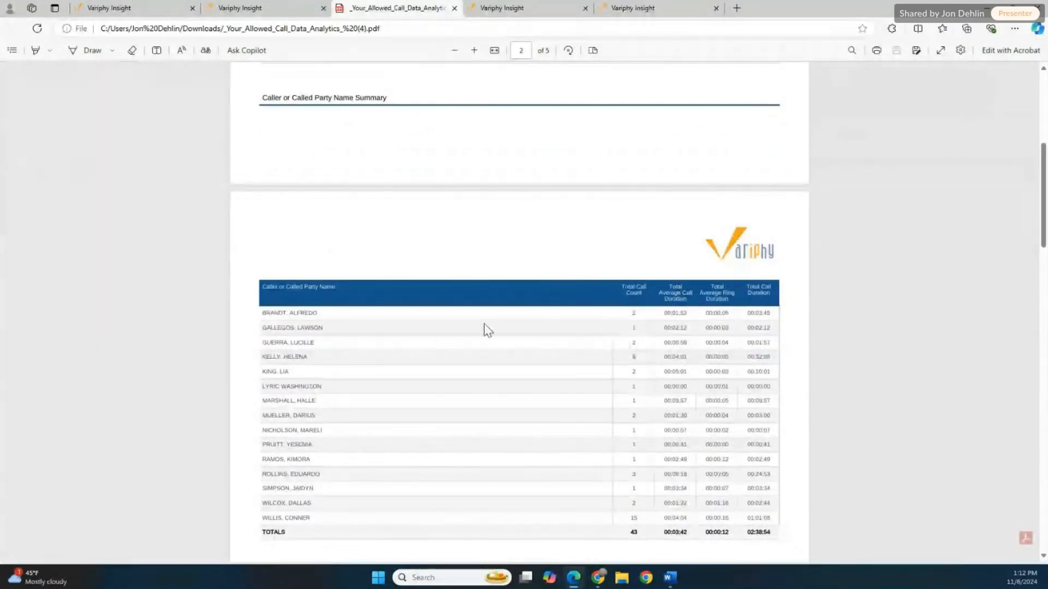
pyautogui.scroll(-1, 488, 334)
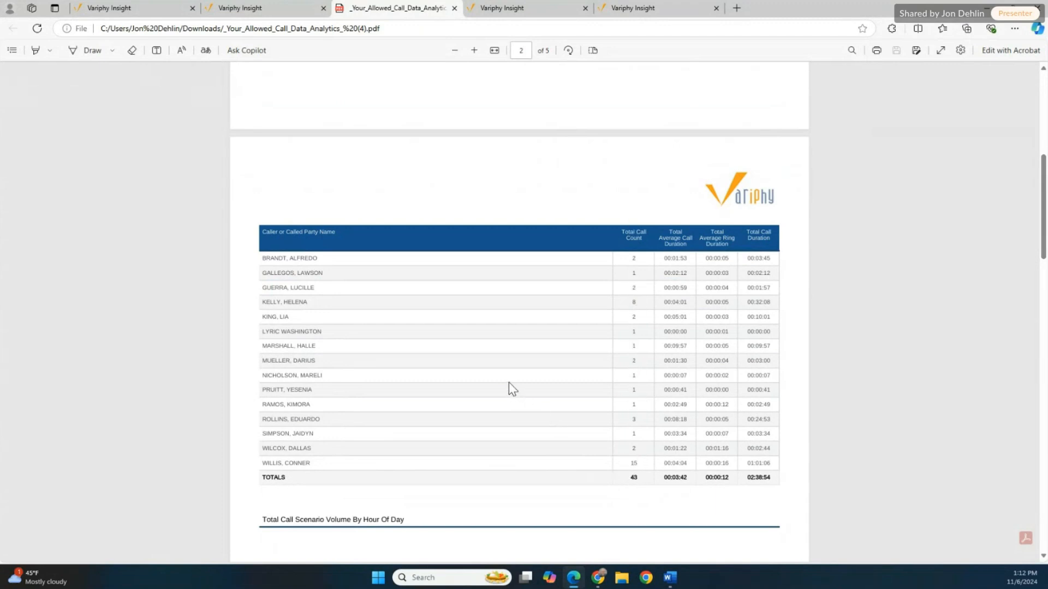
pyautogui.scroll(-1, 508, 382)
pyautogui.scroll(-6, 508, 382)
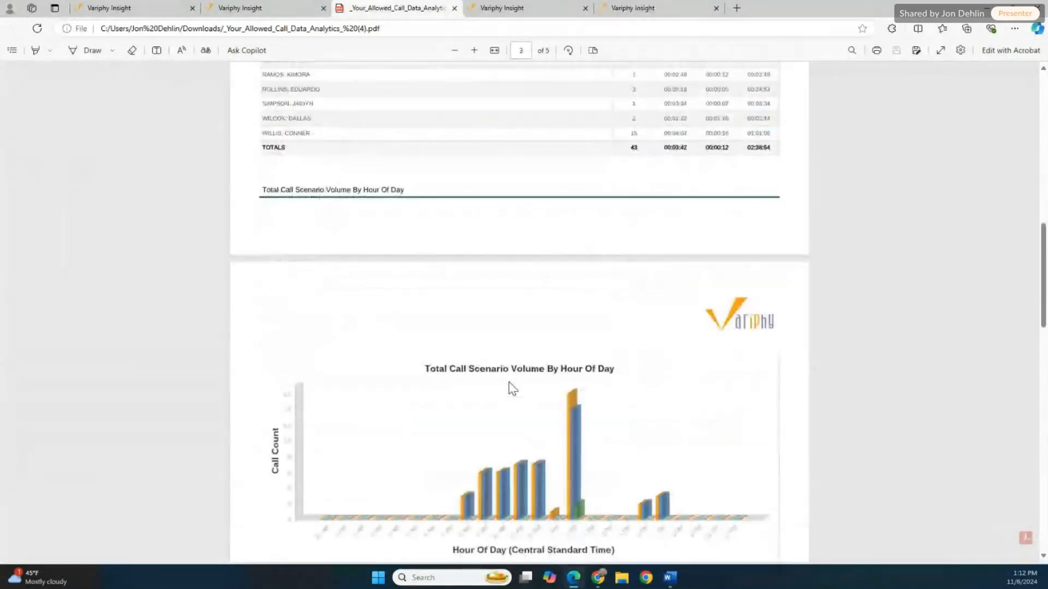
pyautogui.scroll(-1, 508, 382)
pyautogui.scroll(-5, 508, 382)
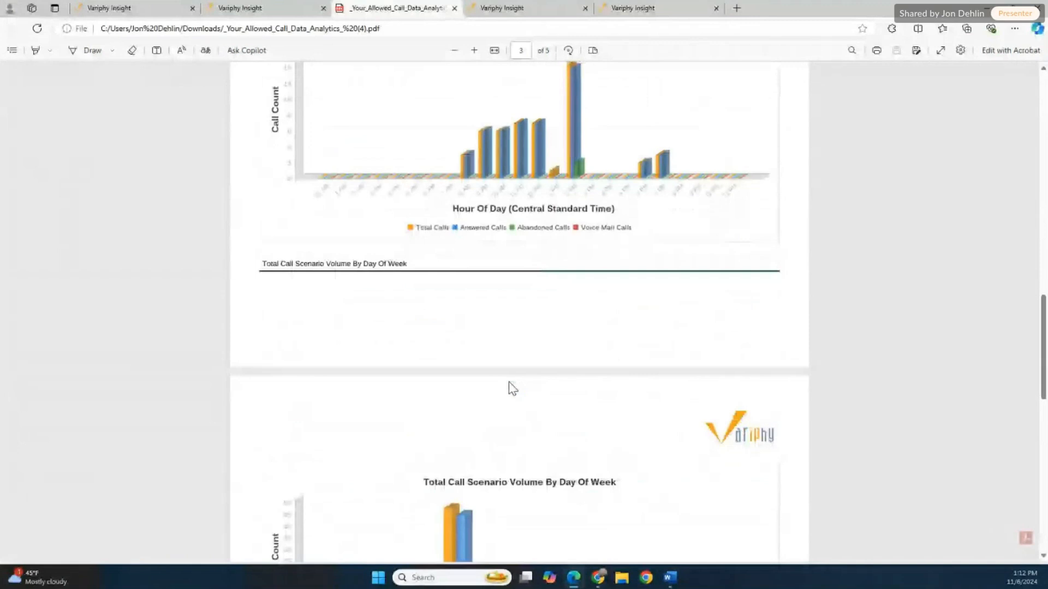
pyautogui.scroll(-6, 509, 382)
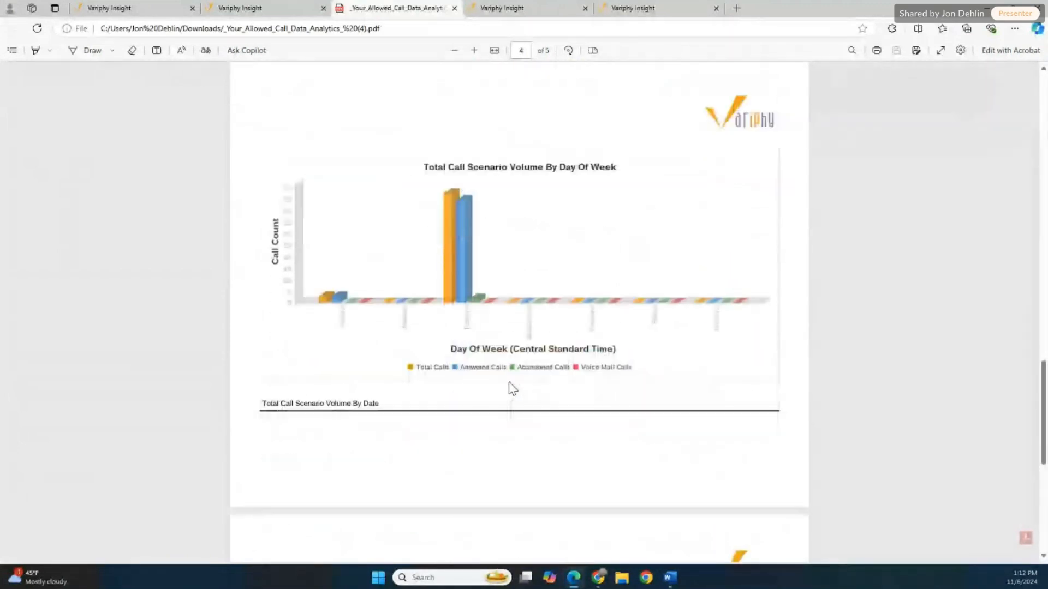
pyautogui.scroll(12, 512, 388)
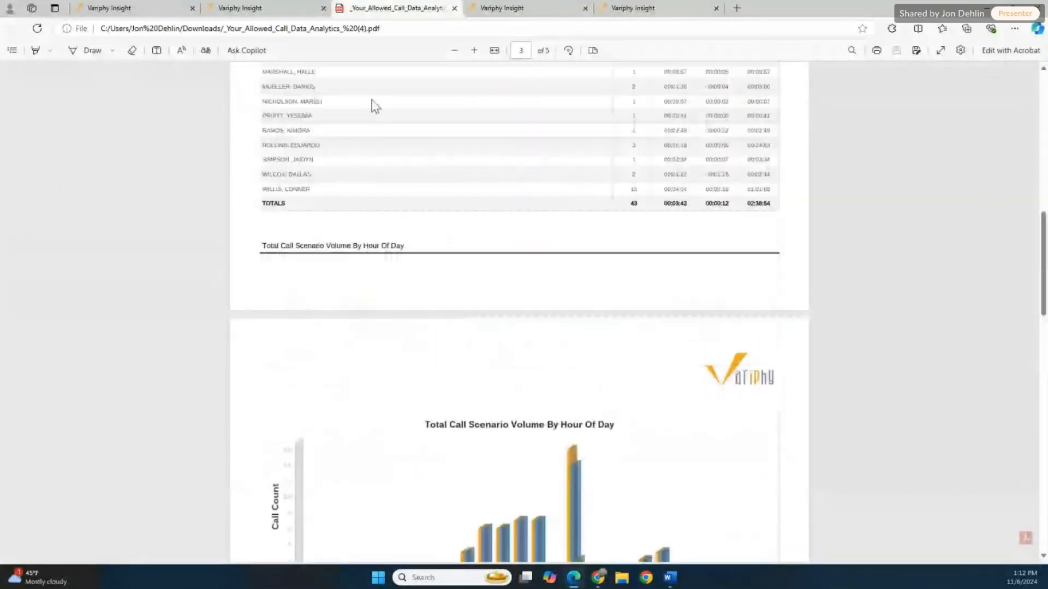
# - Return to the Variphy reports page and sign the manager-level user out
pyautogui.click(272, 11)
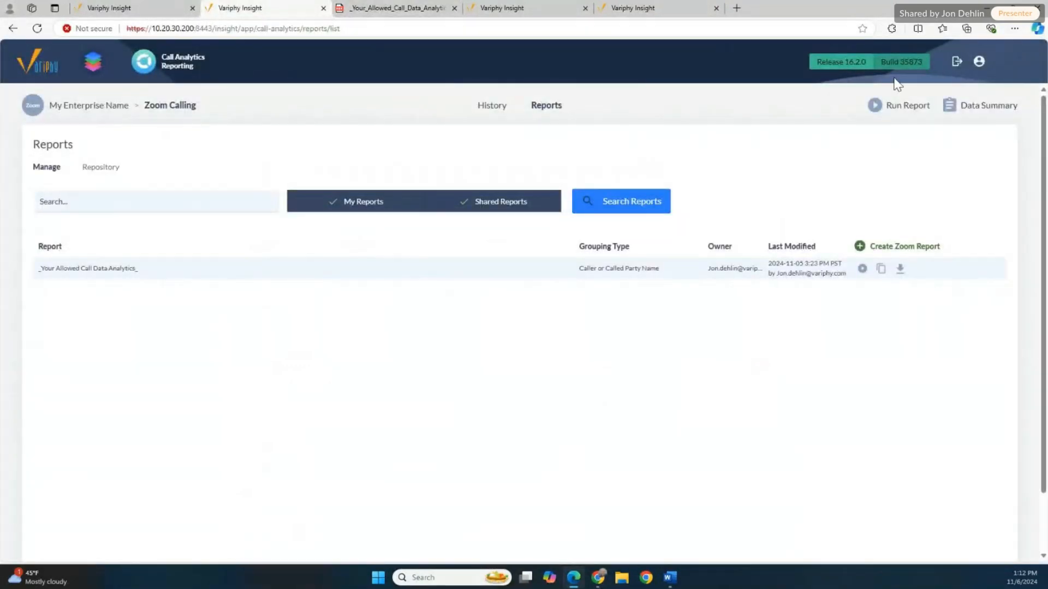
pyautogui.click(955, 67)
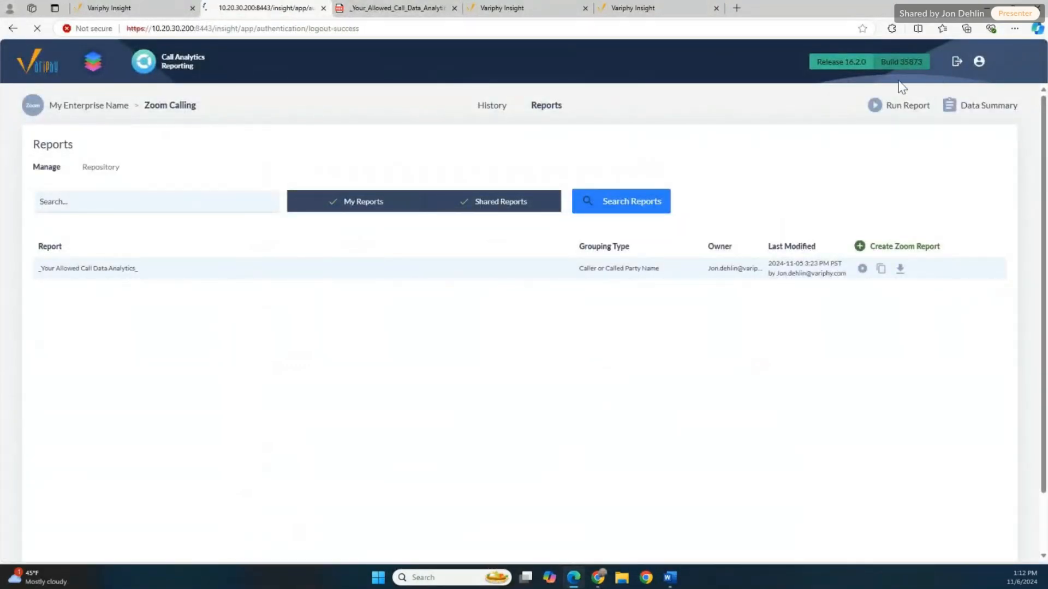
pyautogui.moveTo(595, 570)
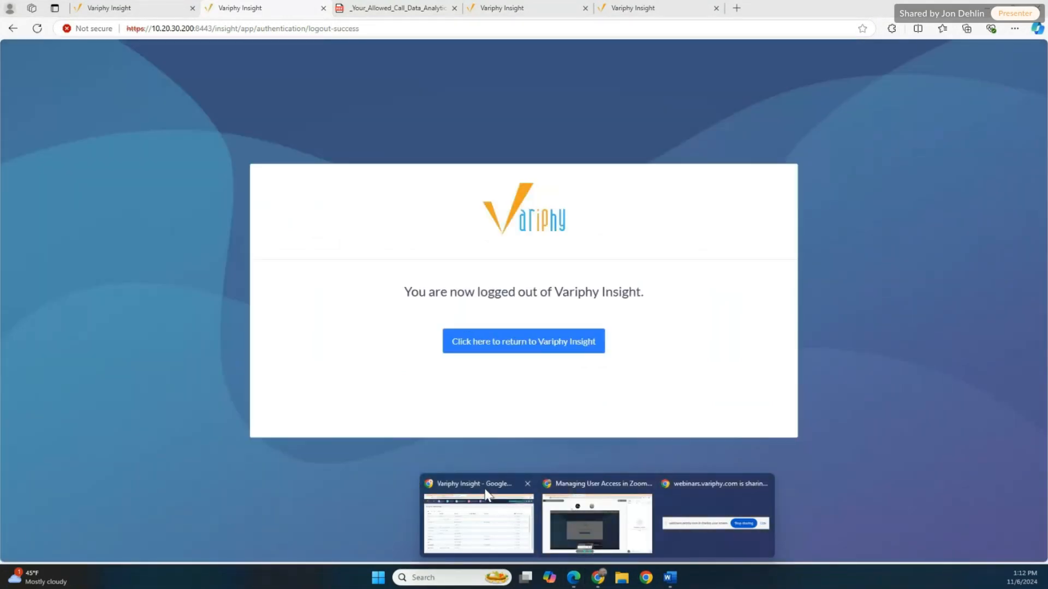
# - In the administrator's Chrome session, enable Change Password, Change Time Zone, Dashboards and Can Share Dashboards for the second "User for Webinar" account
pyautogui.click(487, 496)
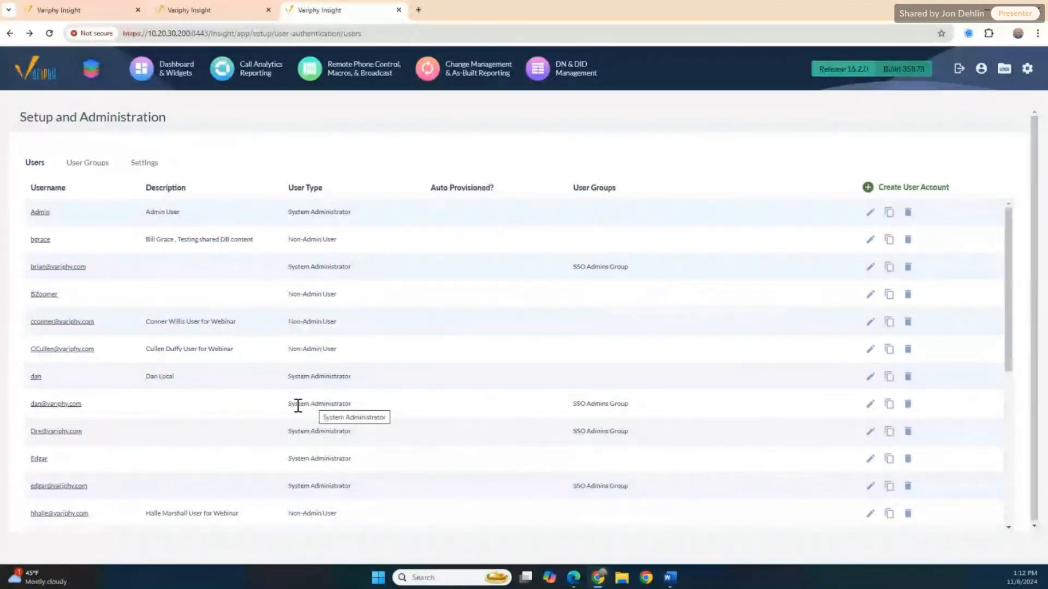
pyautogui.click(71, 350)
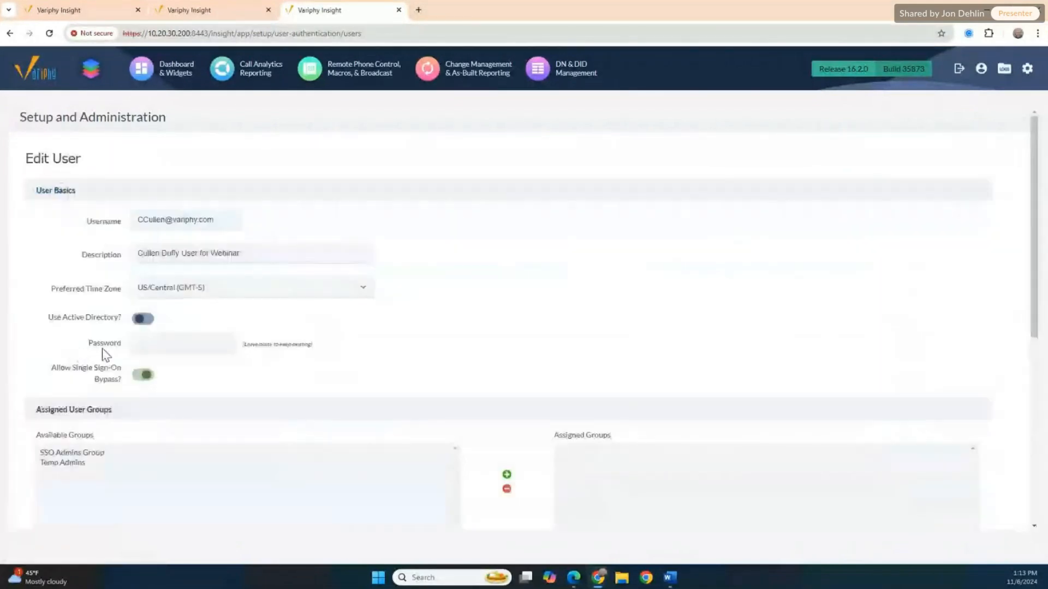
pyautogui.scroll(-5, 377, 382)
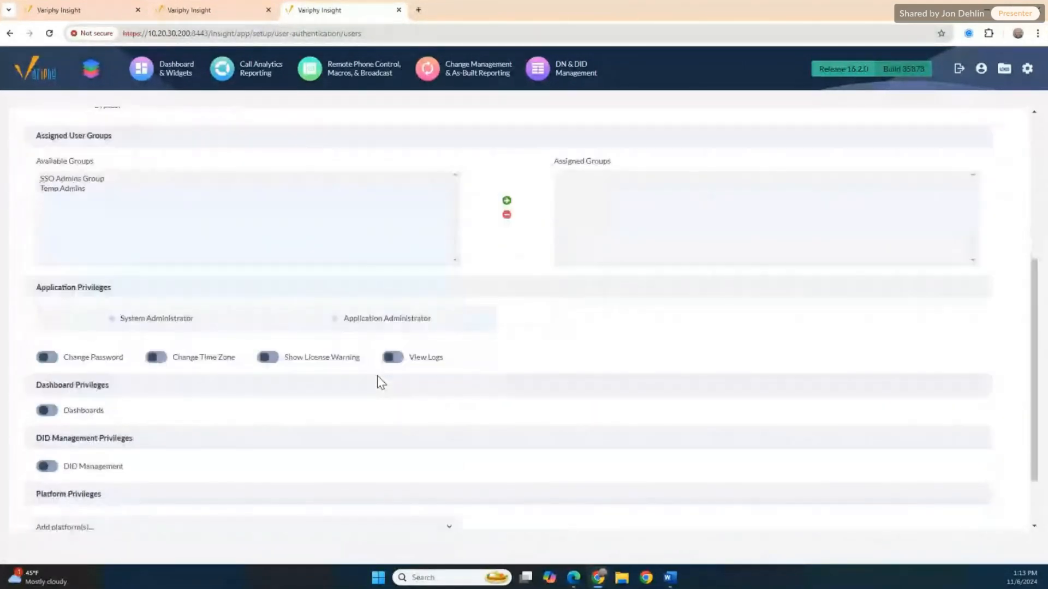
pyautogui.scroll(-2, 377, 381)
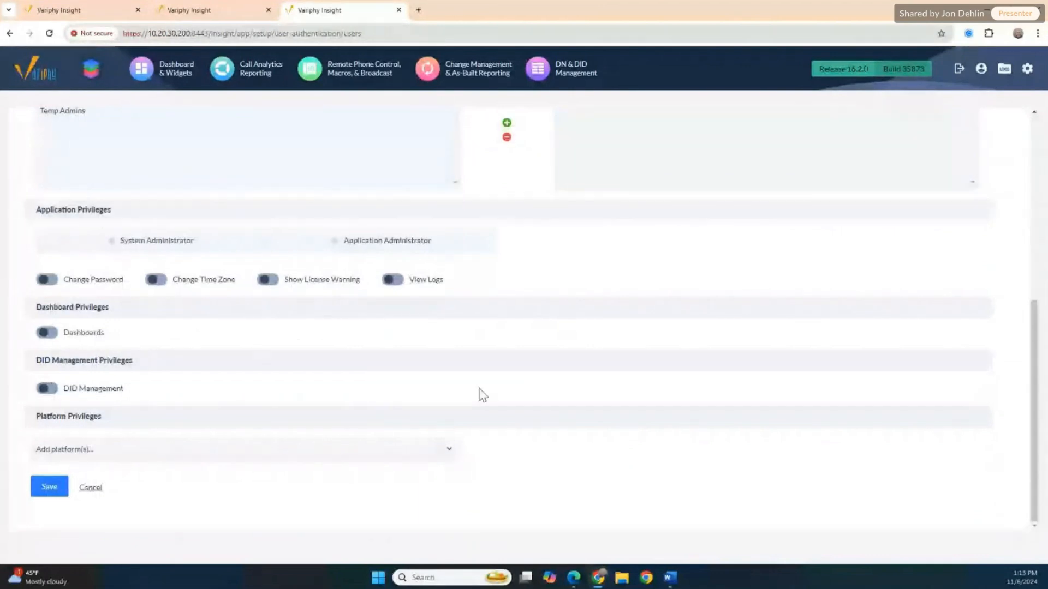
pyautogui.click(48, 279)
pyautogui.click(156, 280)
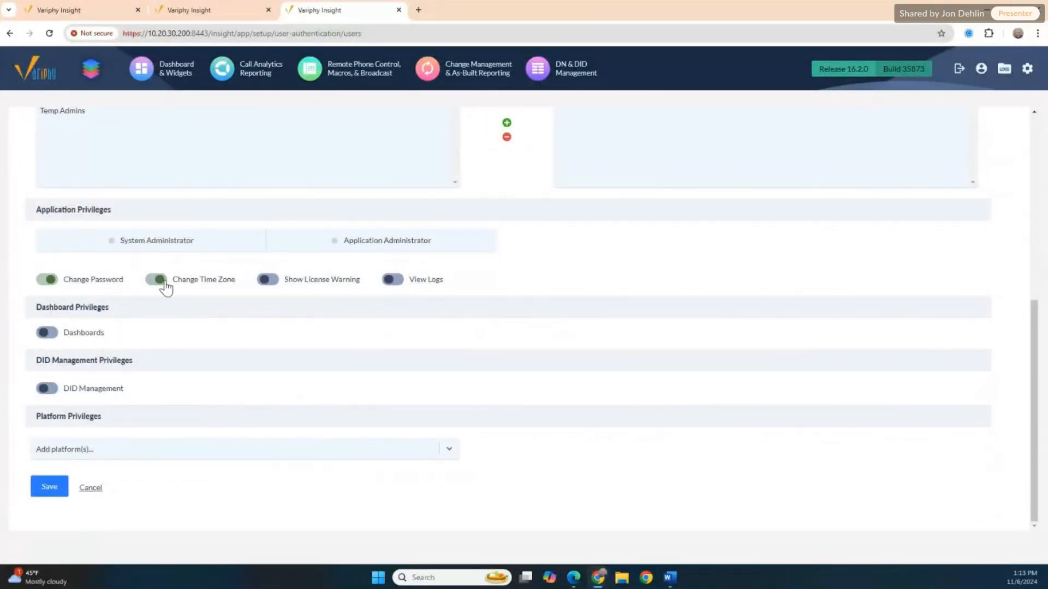
pyautogui.click(49, 333)
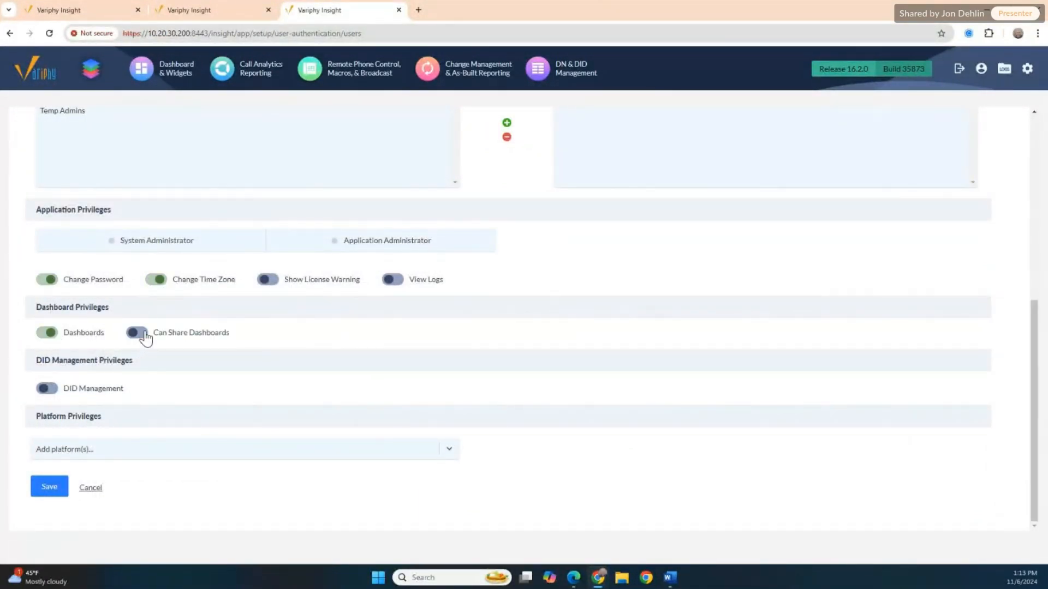
pyautogui.click(137, 333)
# - Add the Zoom Calling (Zoom) platform to the user's platform privileges
pyautogui.click(168, 450)
pyautogui.scroll(-1, 159, 413)
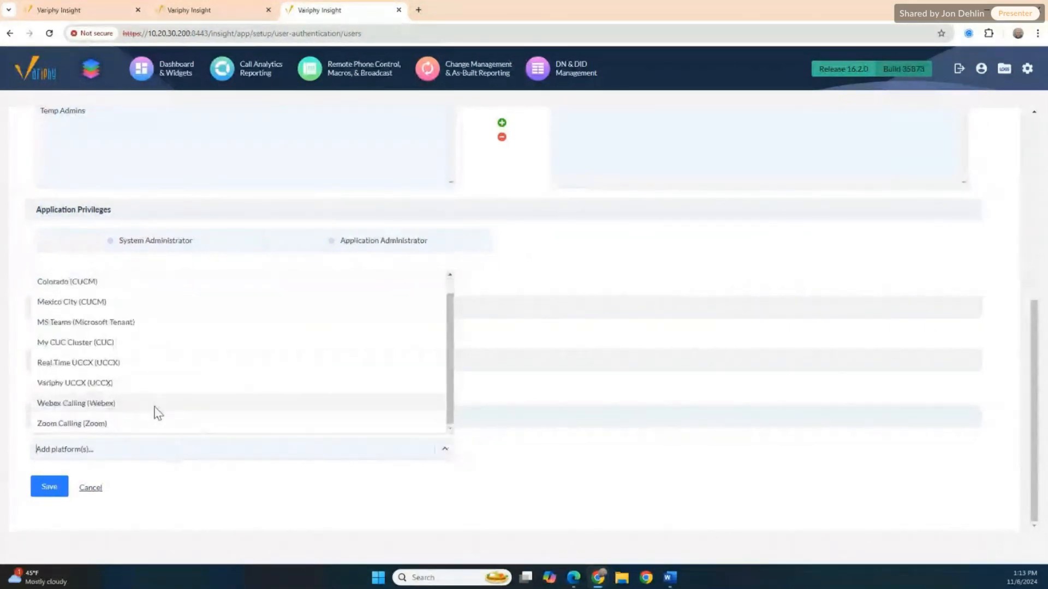
pyautogui.click(152, 424)
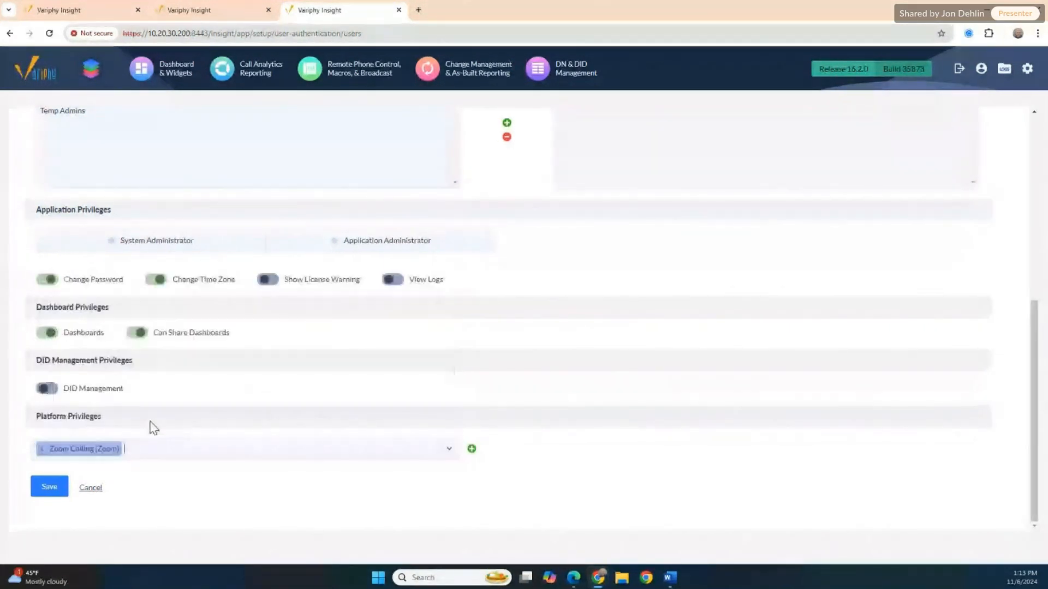
pyautogui.click(472, 450)
# - Enable Restricted Data Visibility, Dashboard Widgets, Reporting and Call History Search for Zoom Calling, with report scheduling and Read access to all shared reports
pyautogui.scroll(-2, 578, 333)
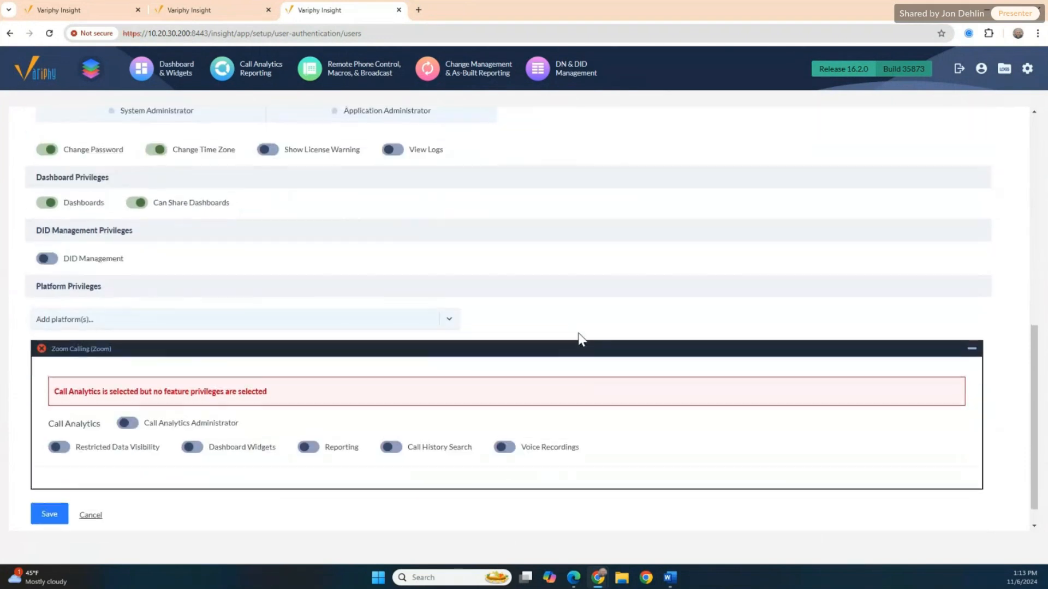
pyautogui.scroll(-1, 580, 337)
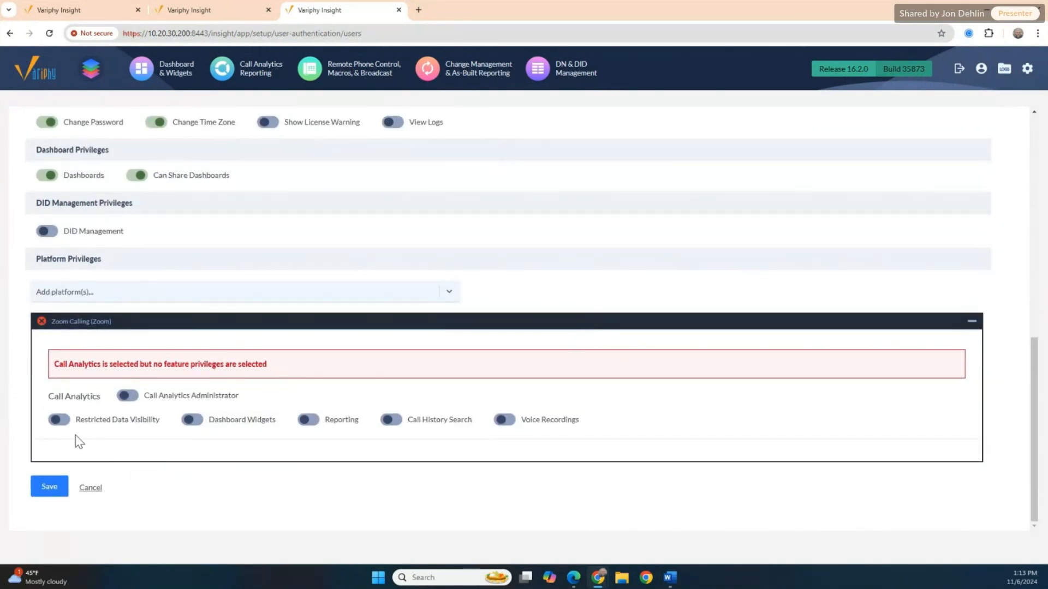
pyautogui.click(60, 421)
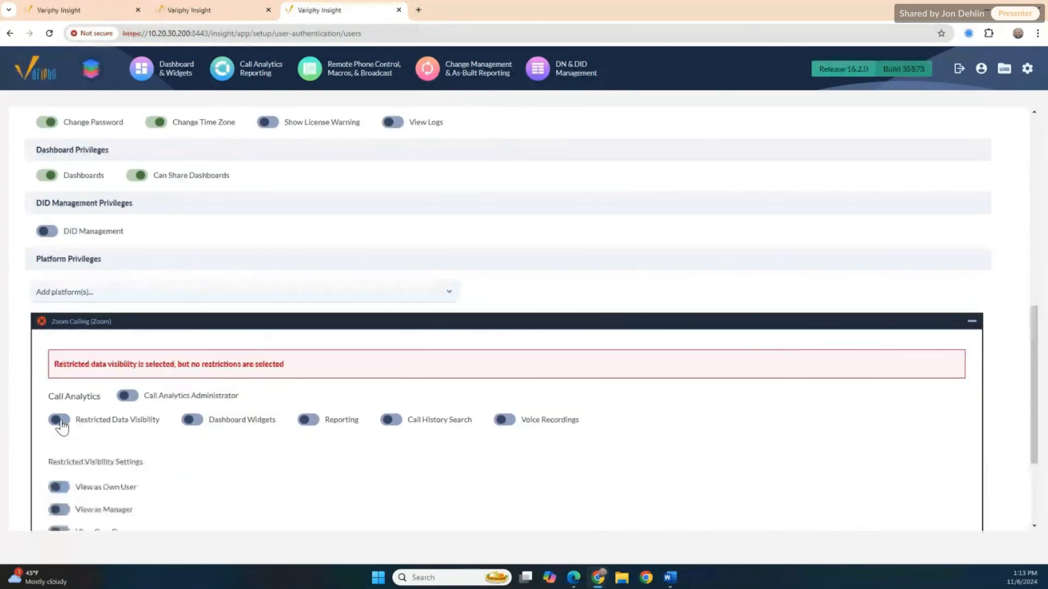
pyautogui.click(194, 421)
pyautogui.click(310, 421)
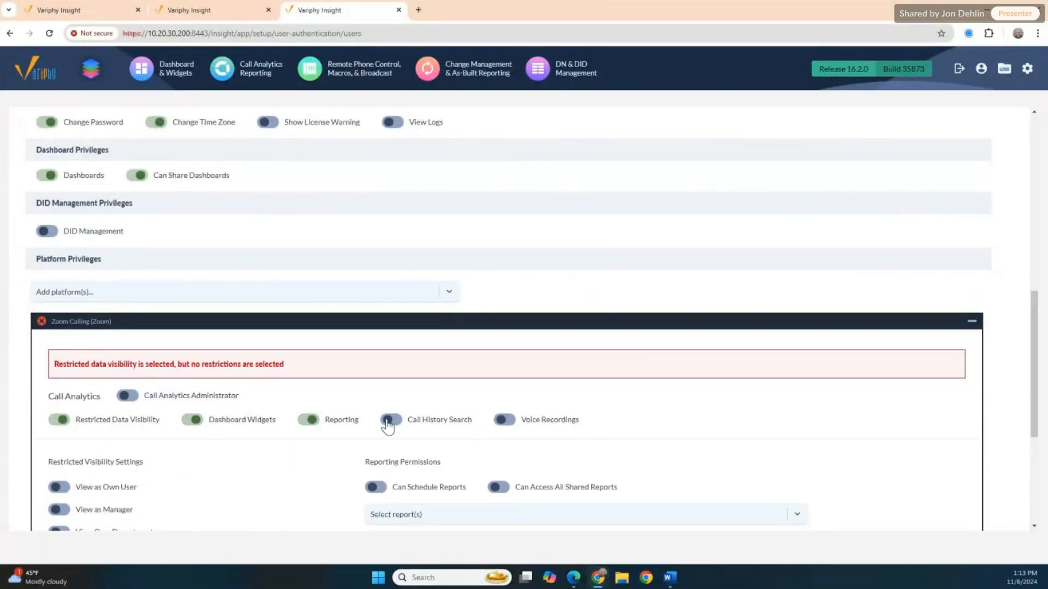
pyautogui.click(382, 489)
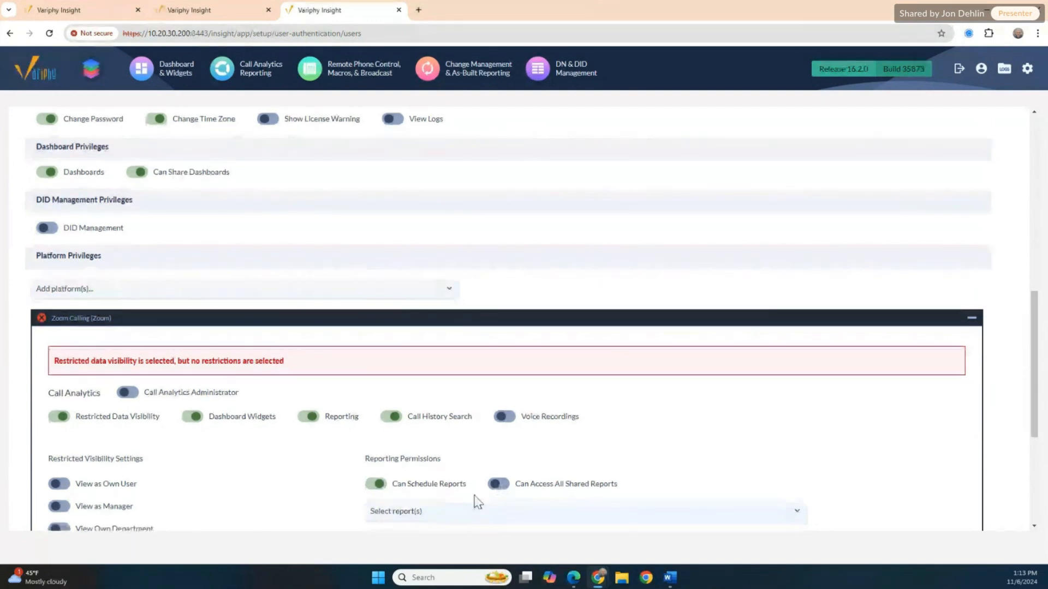
pyautogui.scroll(-2, 475, 499)
pyautogui.click(505, 383)
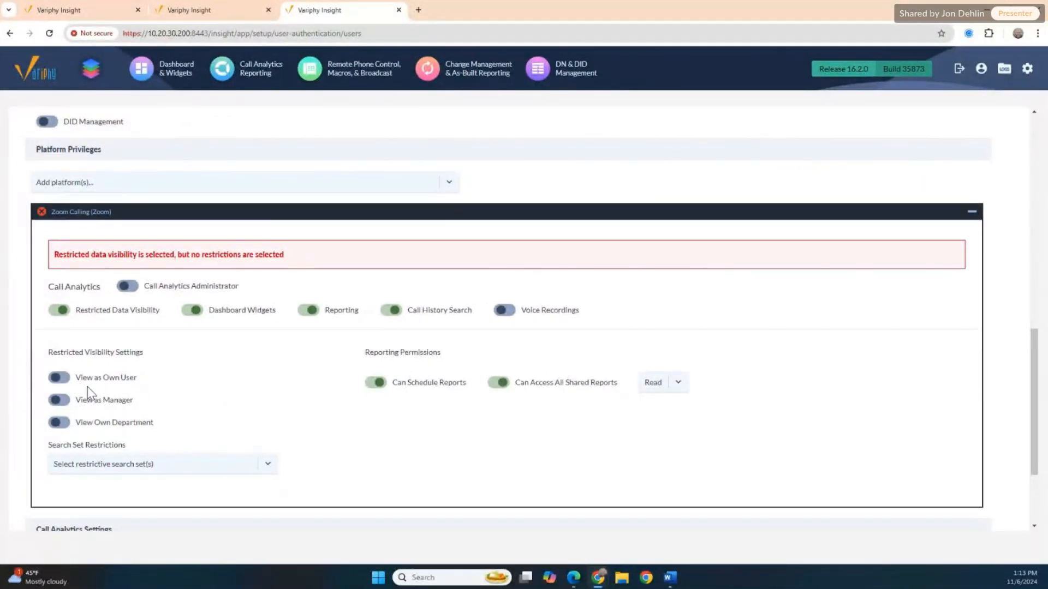
# - Restrict the user's data visibility to the Zoom Plant Location search set and save the account
pyautogui.click(225, 468)
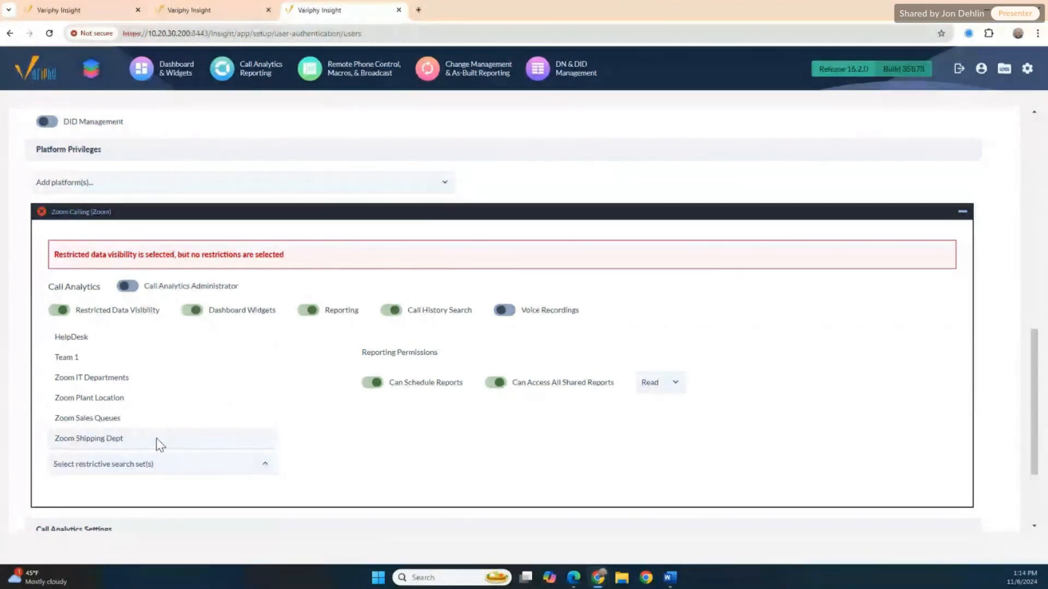
pyautogui.click(146, 398)
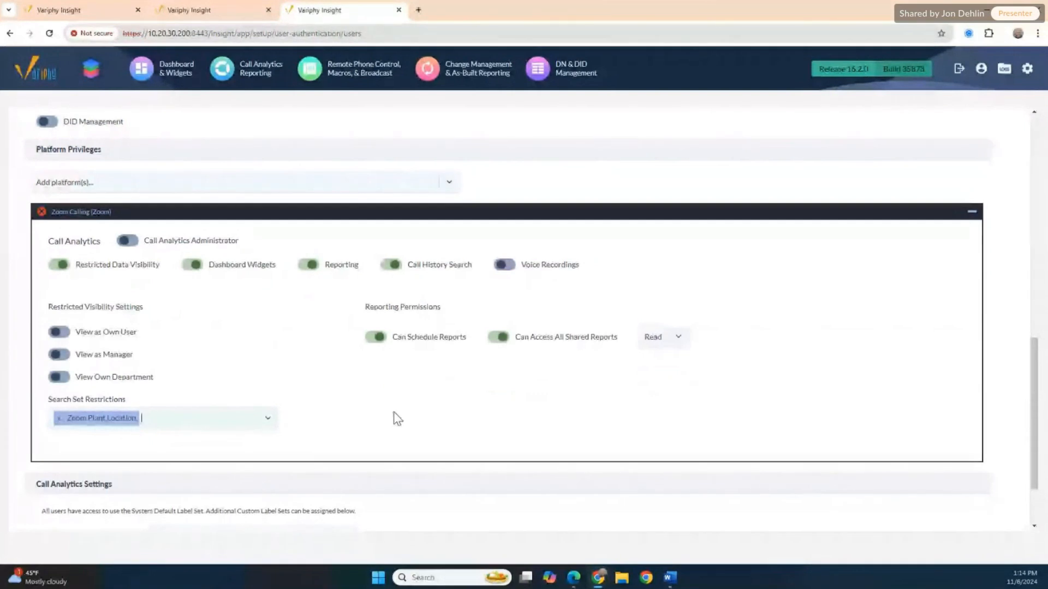
pyautogui.scroll(-2, 349, 515)
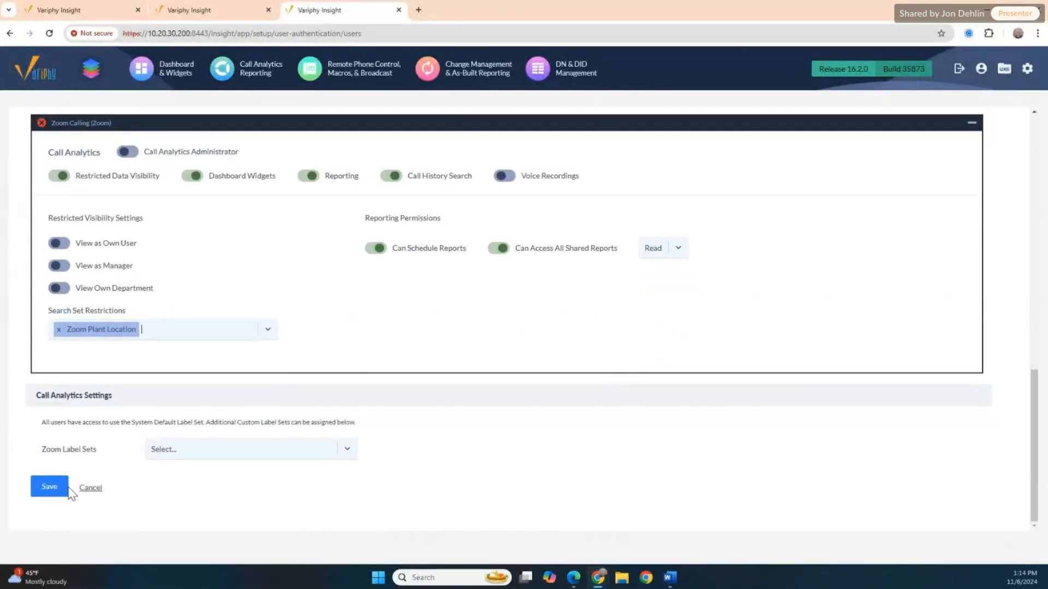
pyautogui.click(54, 487)
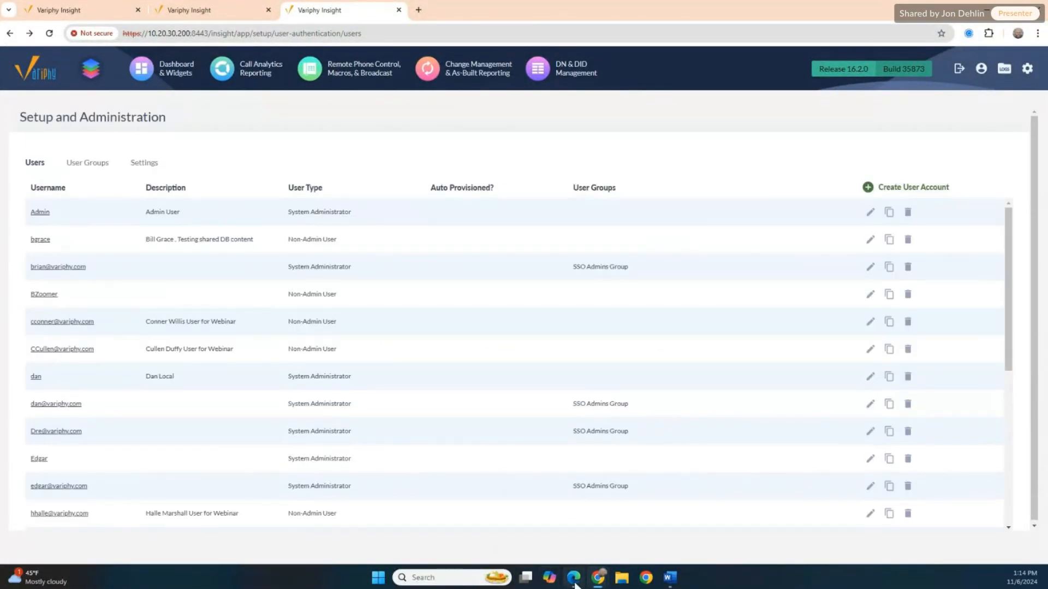
# - Switch to the Edge window and close both logged-out Variphy Insight pages
pyautogui.moveTo(573, 577)
pyautogui.click(567, 492)
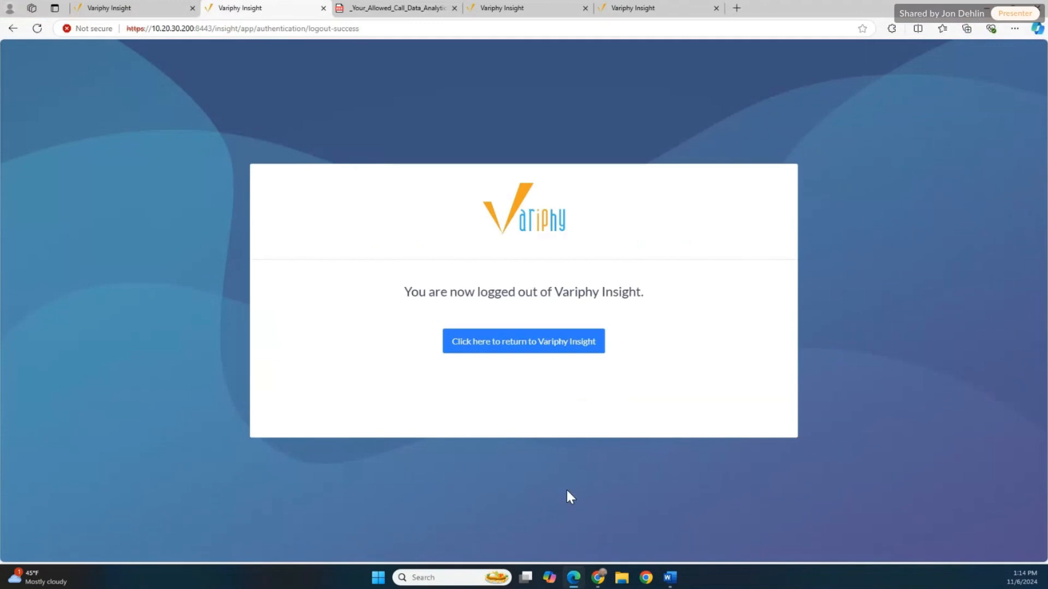
pyautogui.click(134, 11)
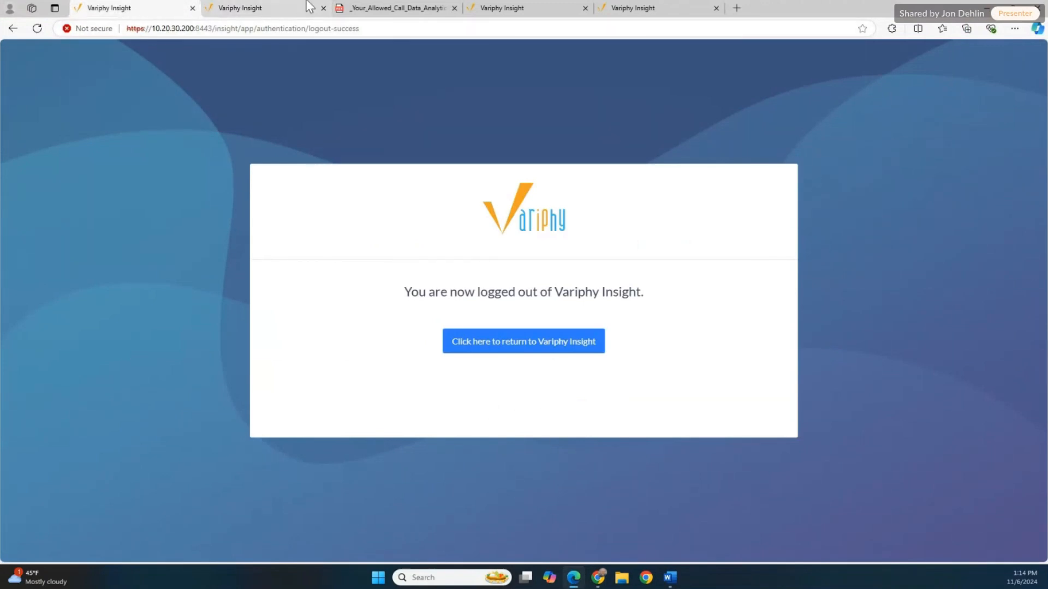
pyautogui.click(323, 8)
pyautogui.click(192, 9)
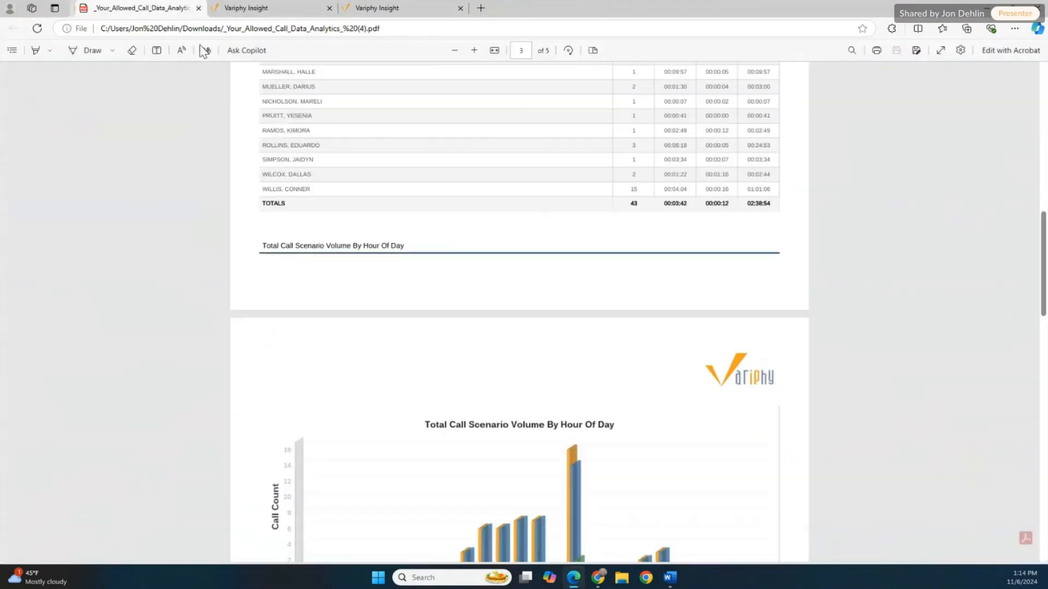
# - Return to the administrator's Chrome session and open the Zoom Plant Location public search set from the Zoom Calling configuration
pyautogui.moveTo(598, 577)
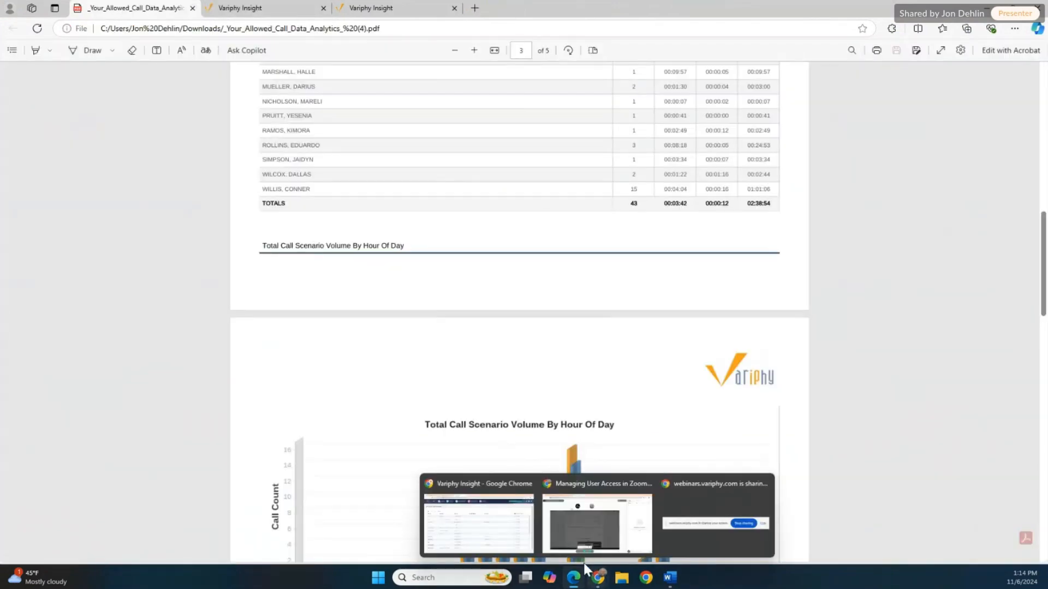
pyautogui.click(468, 485)
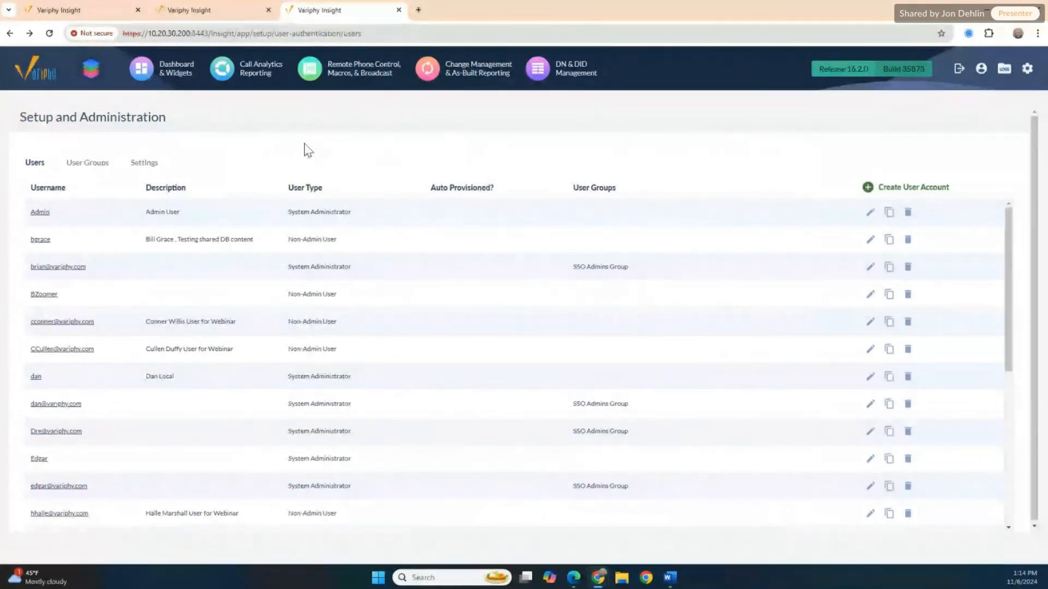
pyautogui.click(265, 74)
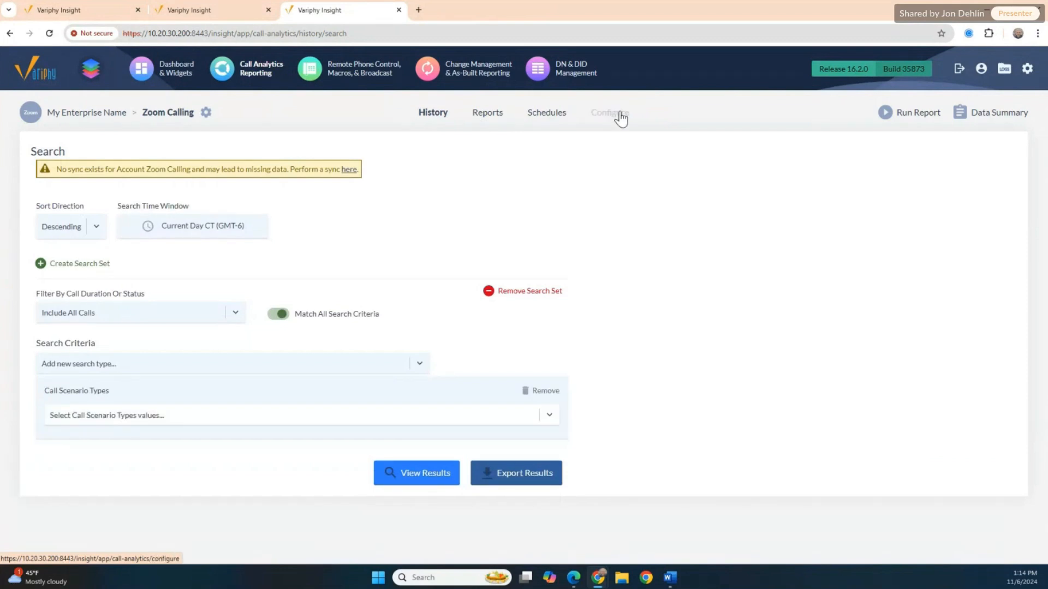
pyautogui.click(621, 113)
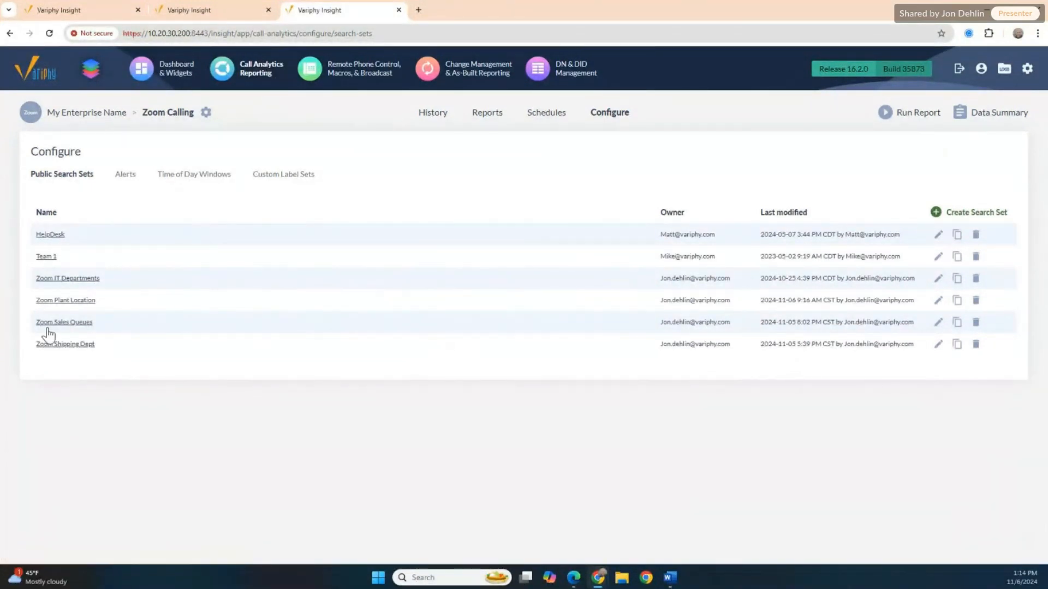
pyautogui.click(77, 302)
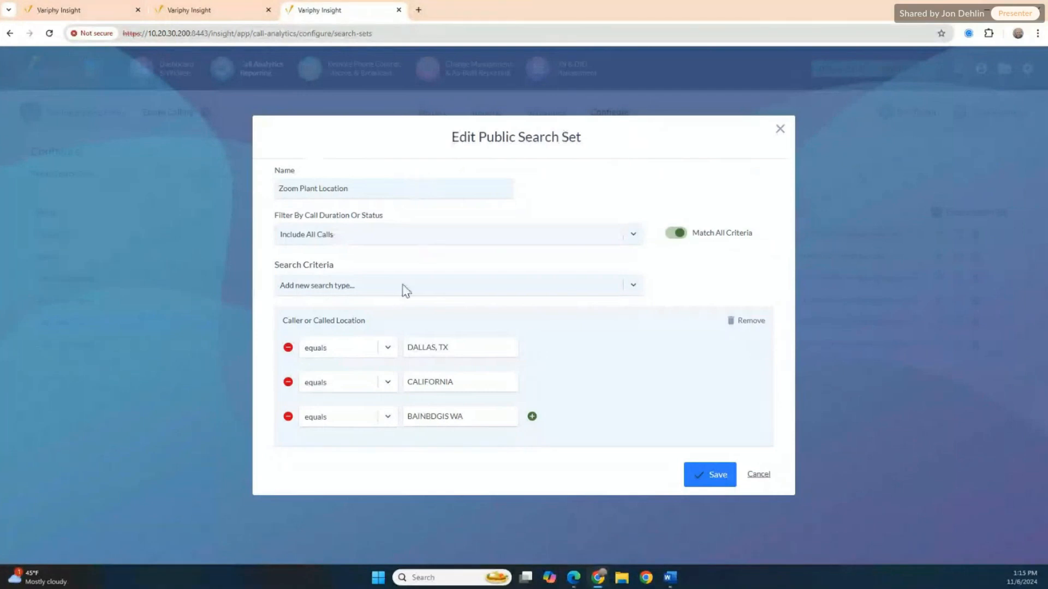
# - Examine the search set's Caller or Called Location criteria and the available search types, and close the set without saving
pyautogui.moveTo(366, 321); pyautogui.dragTo(322, 321)
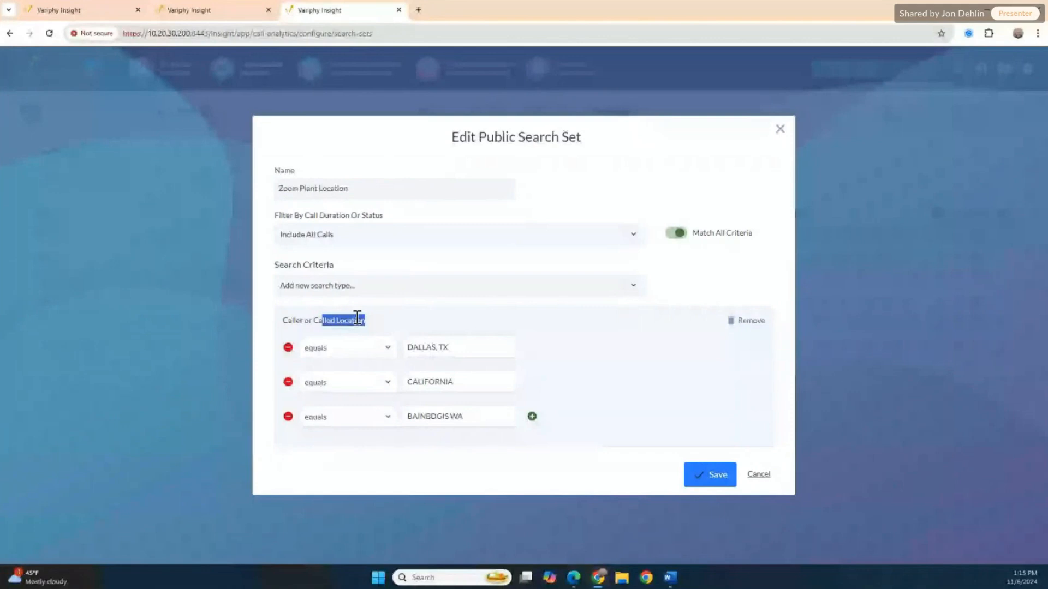
pyautogui.click(385, 289)
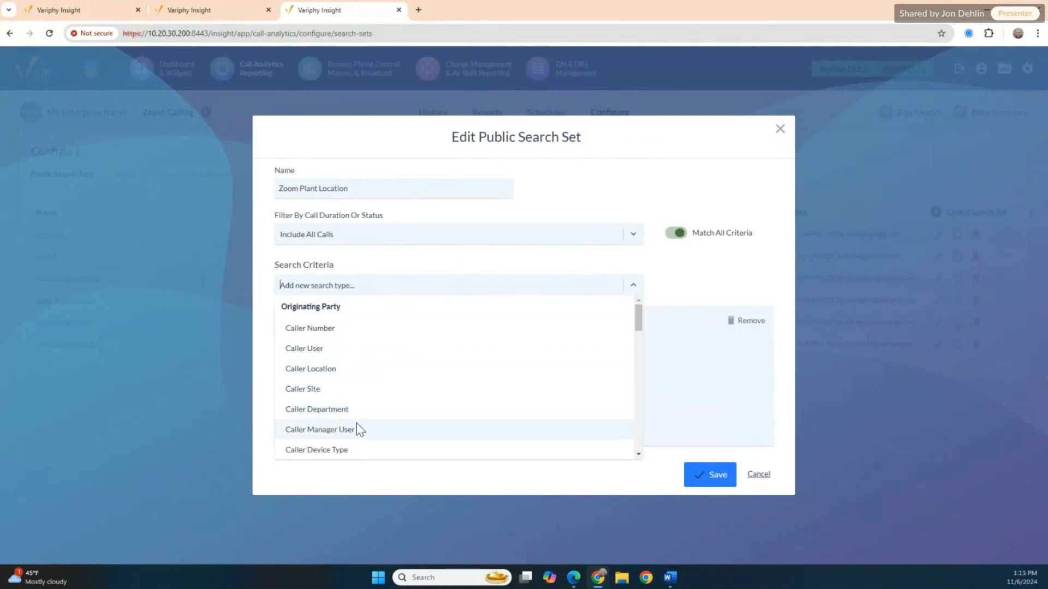
pyautogui.scroll(-1, 350, 371)
pyautogui.scroll(-7, 349, 371)
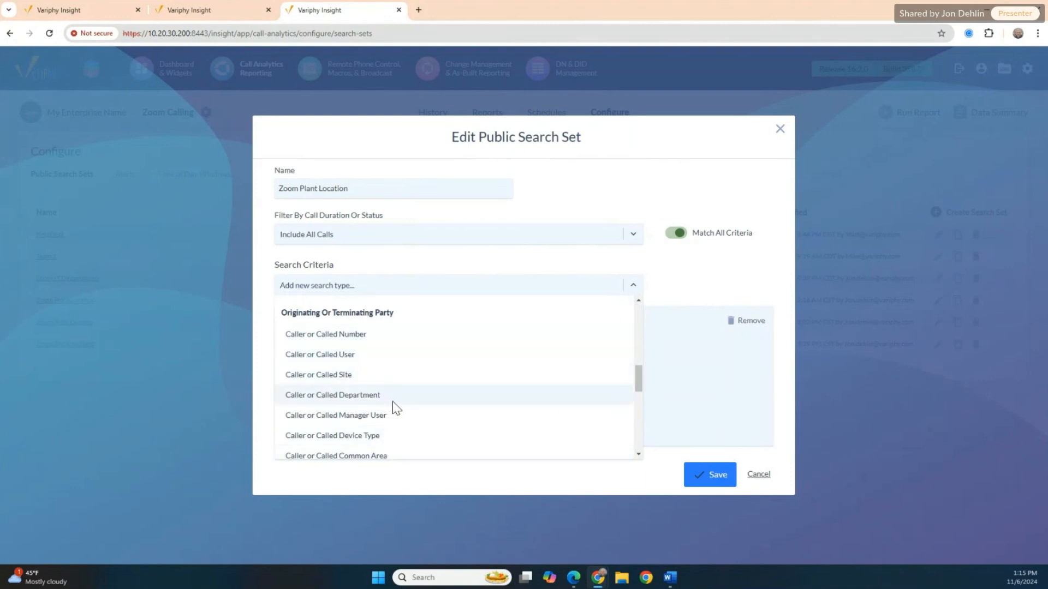
pyautogui.scroll(5, 392, 402)
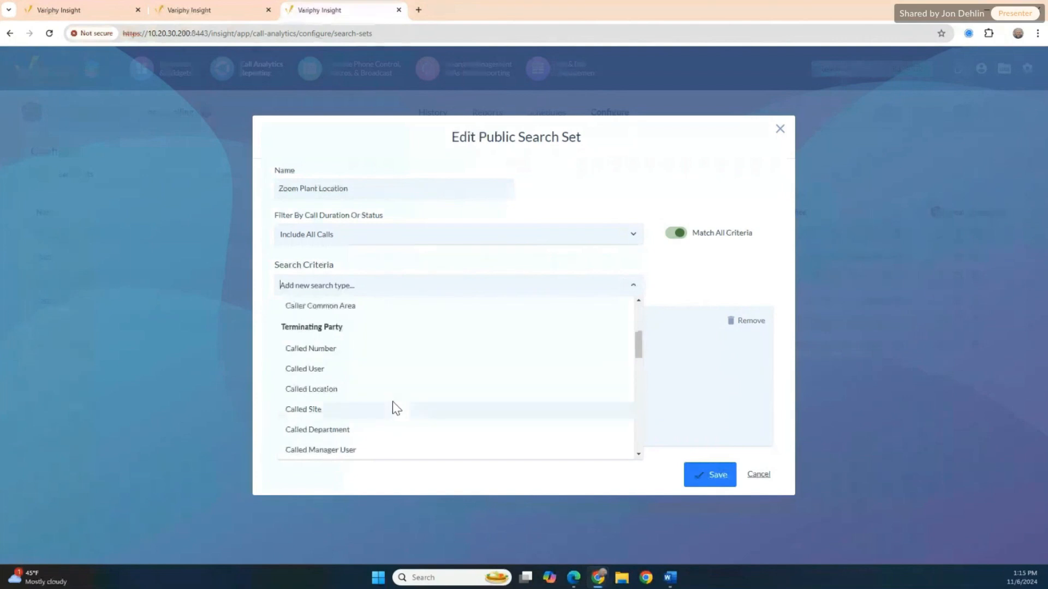
pyautogui.scroll(5, 393, 402)
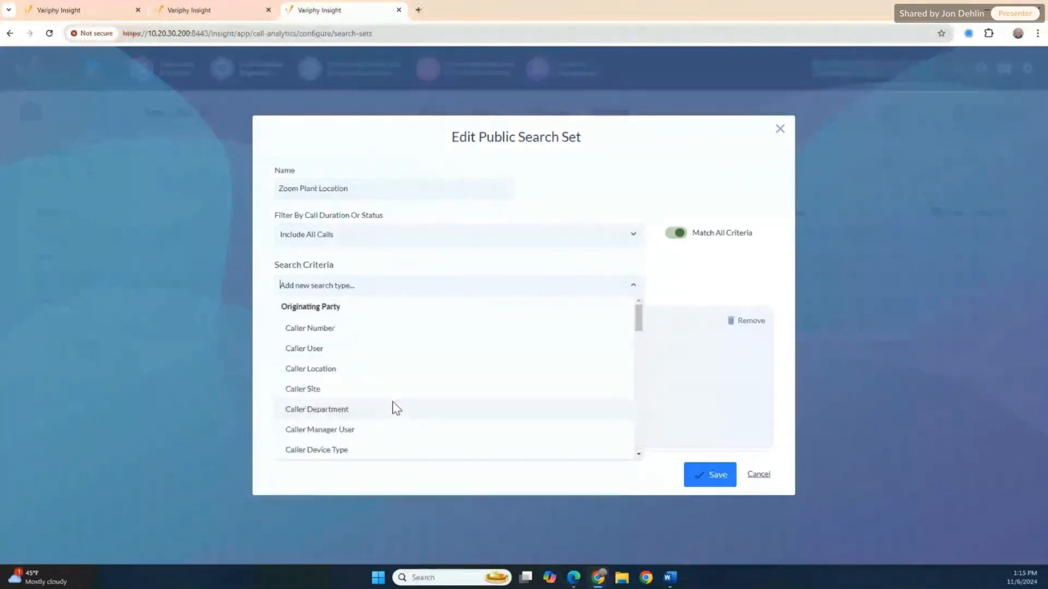
pyautogui.scroll(-10, 393, 402)
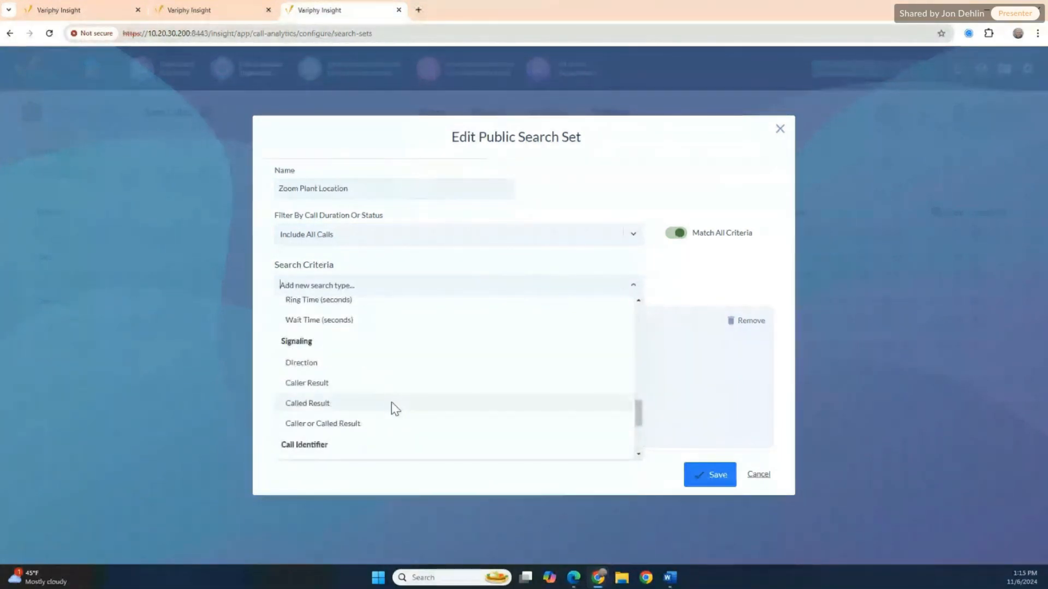
pyautogui.scroll(-5, 392, 402)
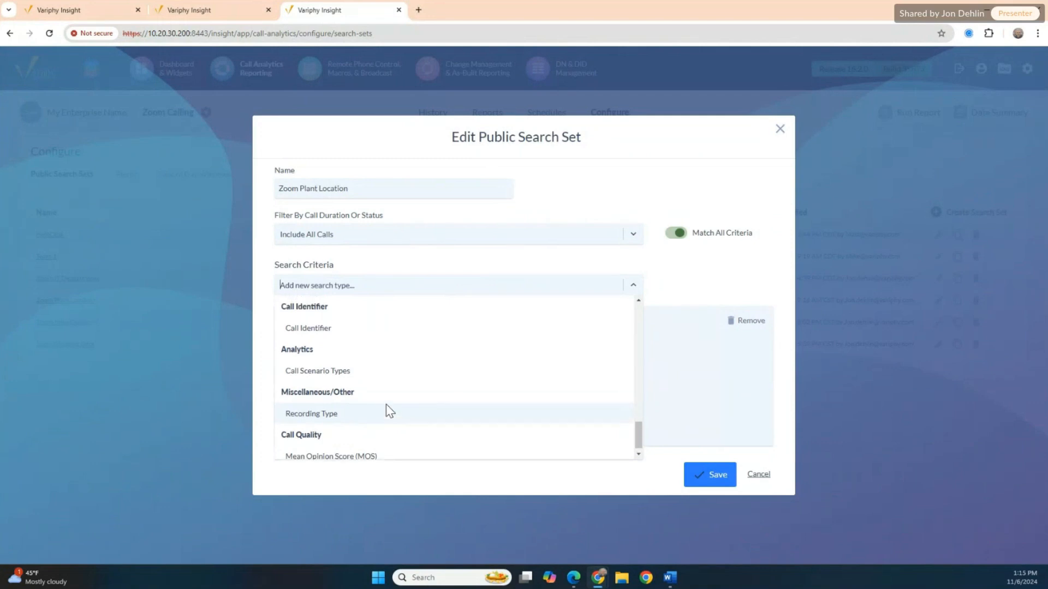
pyautogui.scroll(5, 389, 410)
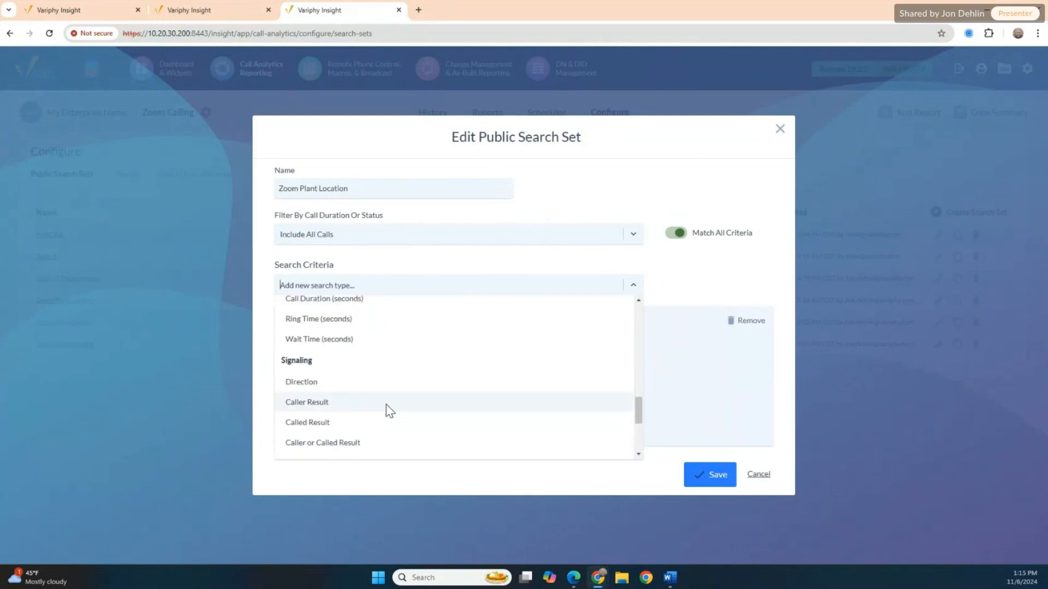
pyautogui.scroll(5, 389, 410)
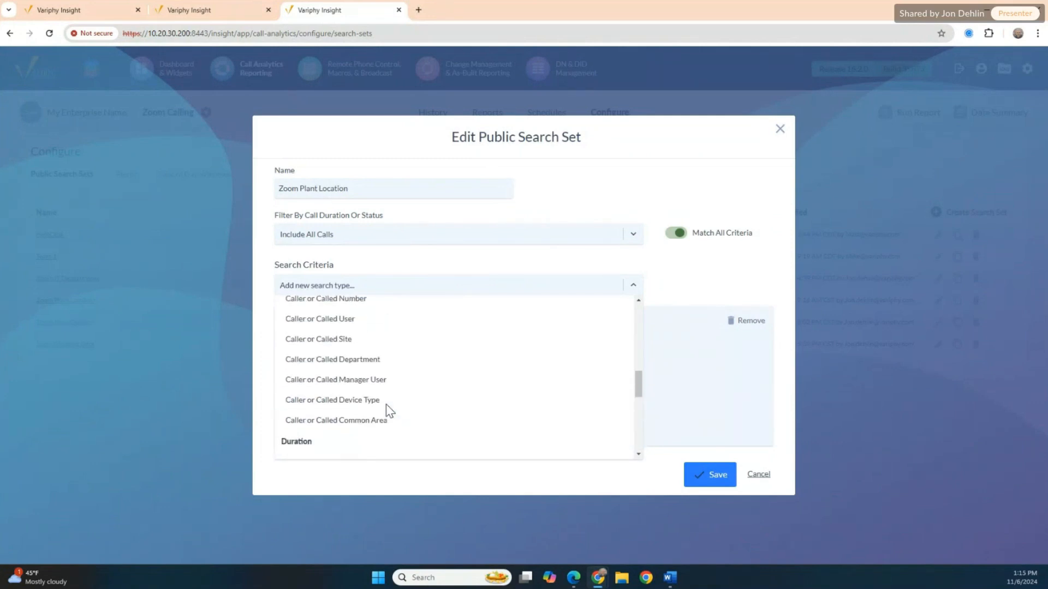
pyautogui.click(587, 179)
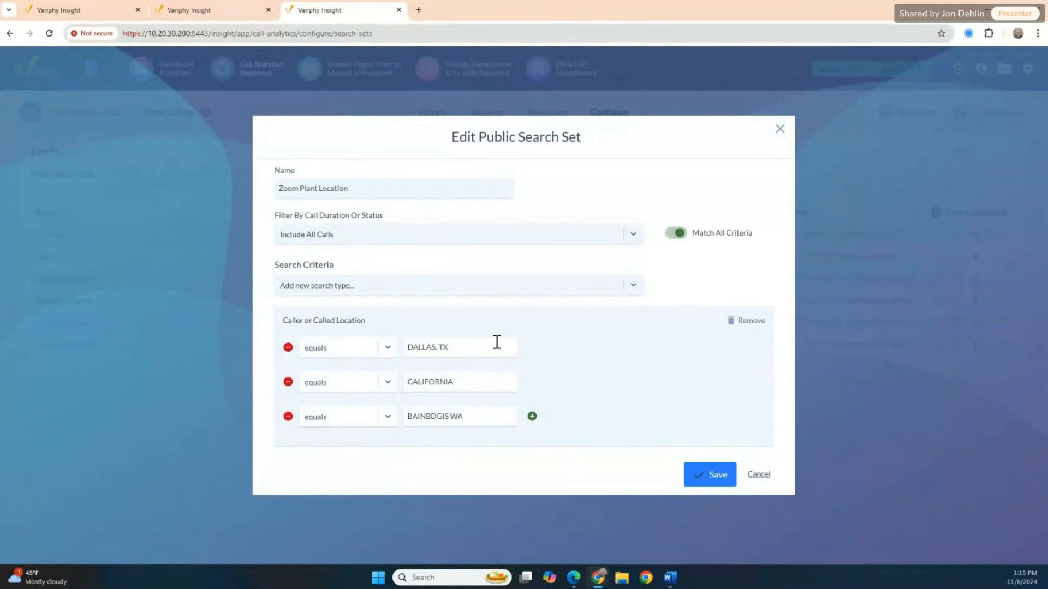
pyautogui.click(315, 189)
pyautogui.click(759, 476)
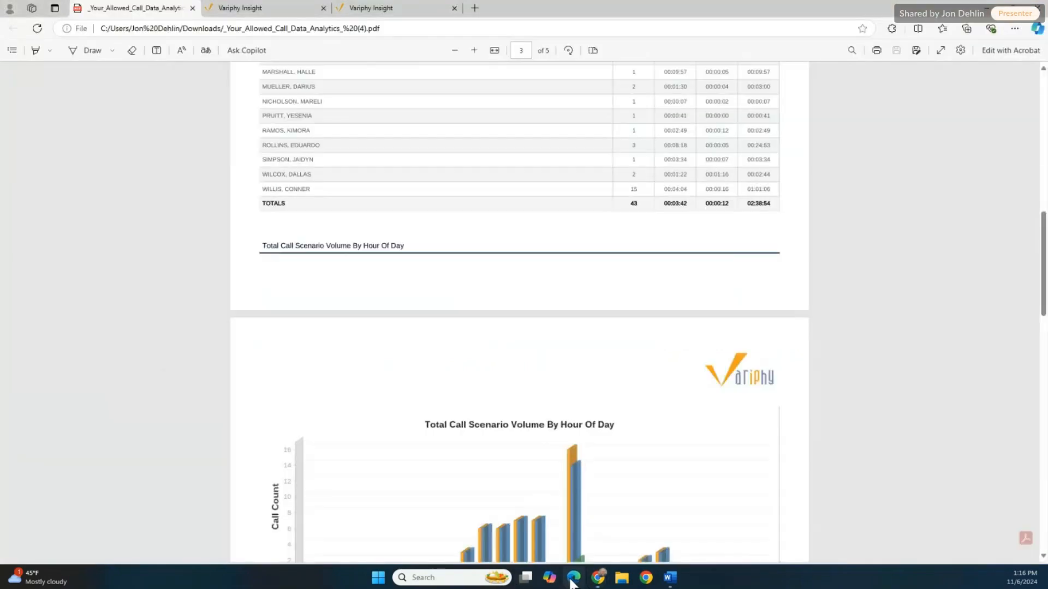
# - Switch to the Edge window and try to sign in to Variphy Insight with the restricted user's username and account password
pyautogui.click(573, 578)
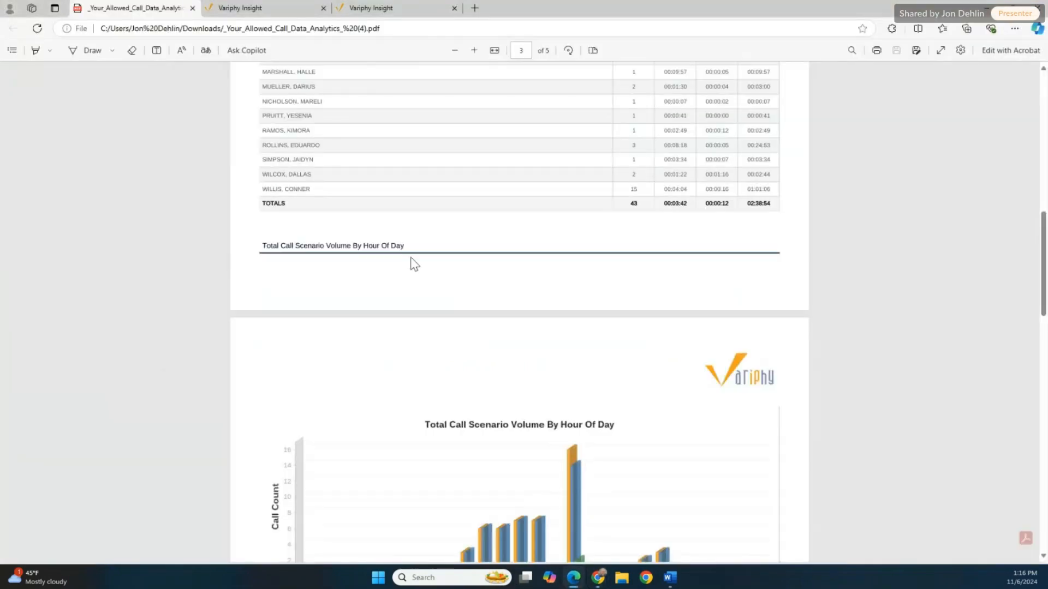
pyautogui.click(248, 9)
pyautogui.click(479, 300)
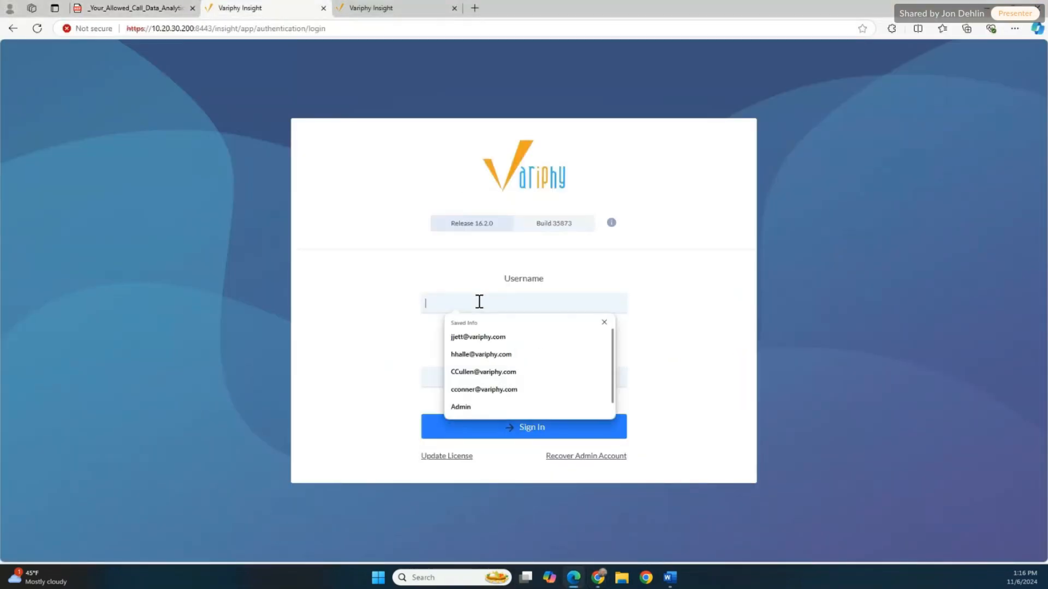
pyautogui.click(475, 370)
pyautogui.click(501, 374)
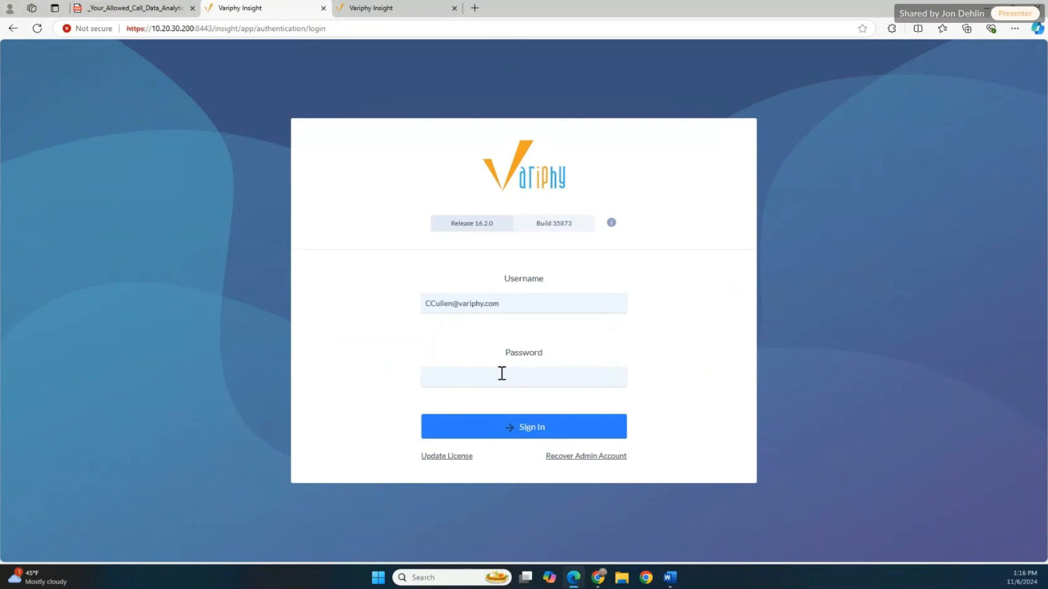
pyautogui.write('********')
pyautogui.press('Return')
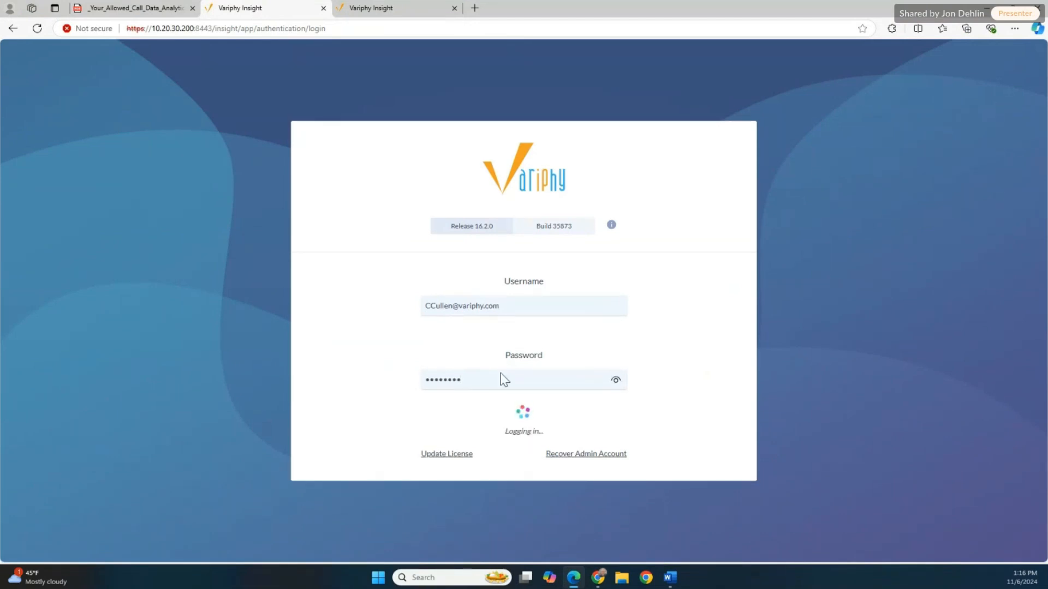
# - Re-enter the restricted user's account password and sign in
pyautogui.doubleClick(496, 388)
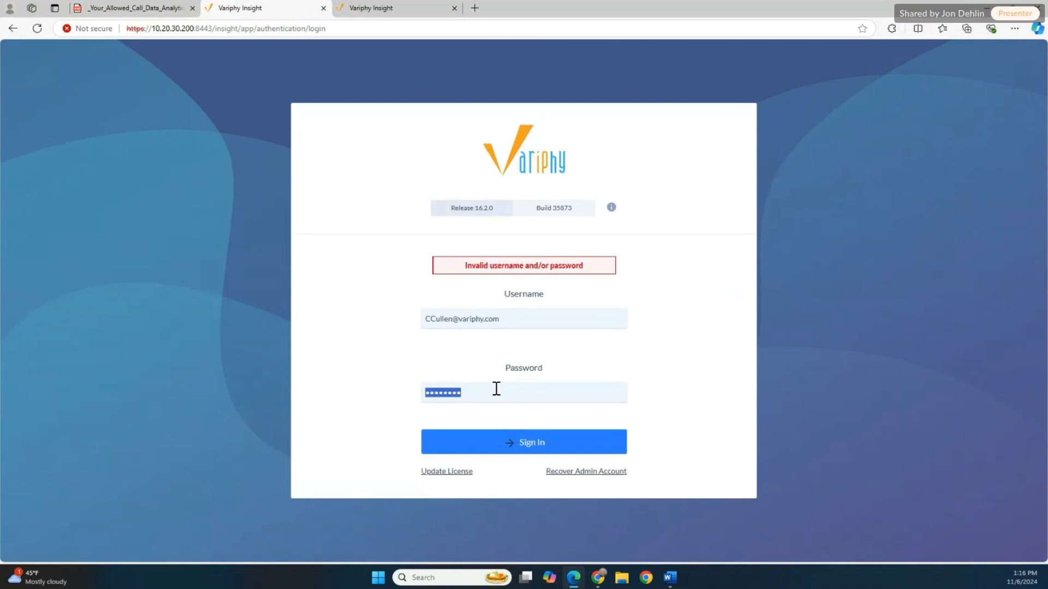
pyautogui.write('*****')
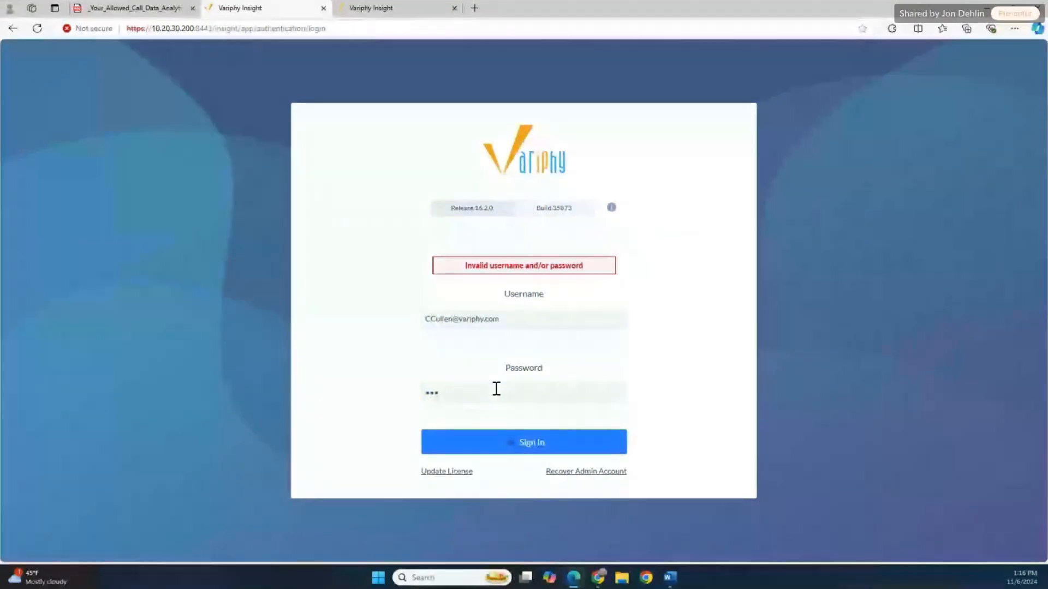
pyautogui.write('***')
pyautogui.press('Return')
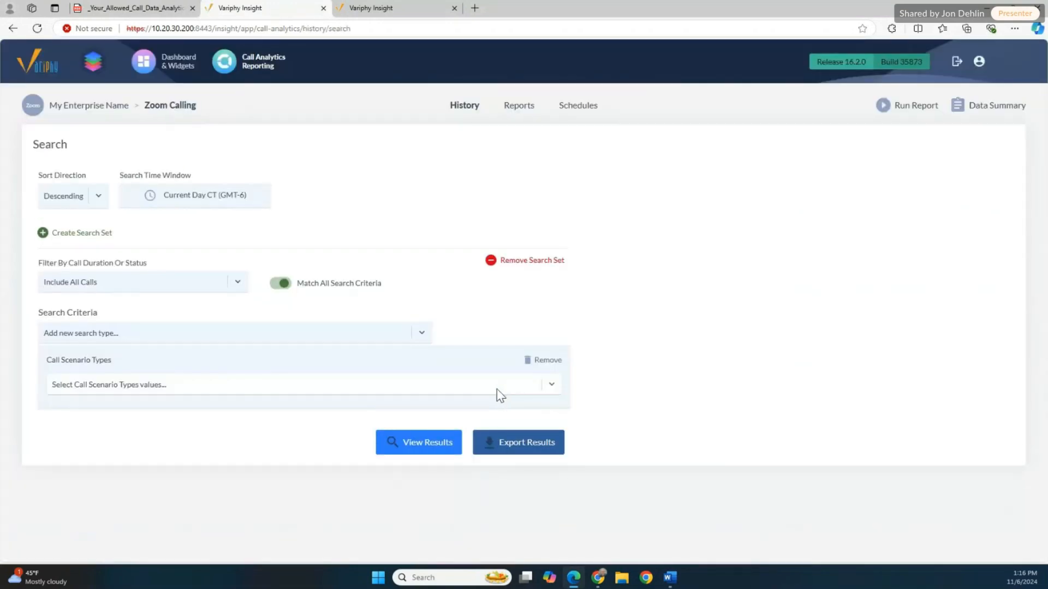
# - Search the Zoom Calling history for Total Calls over the Current and Previous Week
pyautogui.click(223, 386)
pyautogui.write('t')
pyautogui.click(234, 403)
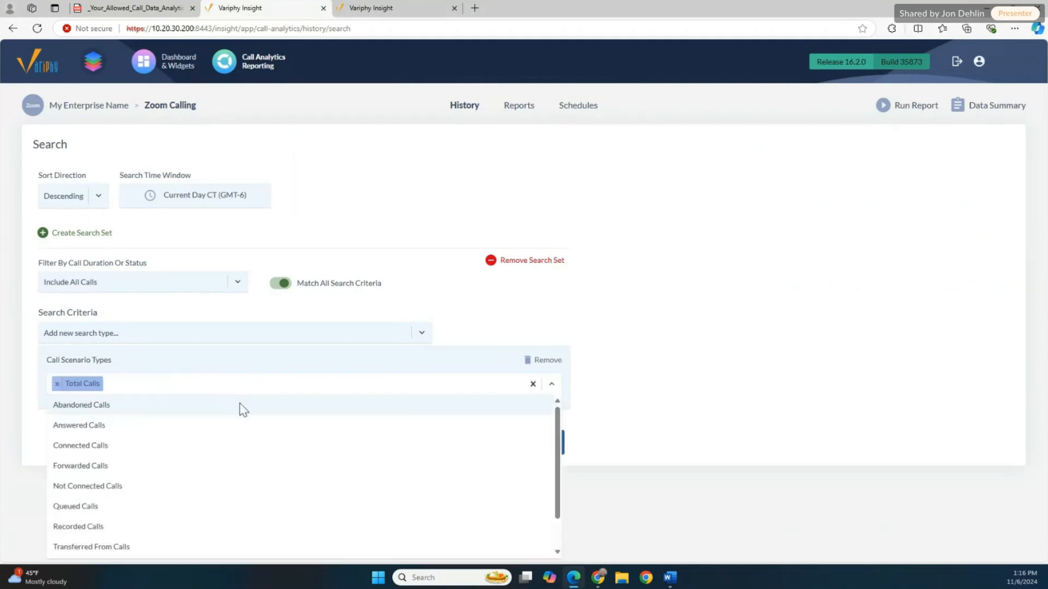
pyautogui.click(213, 201)
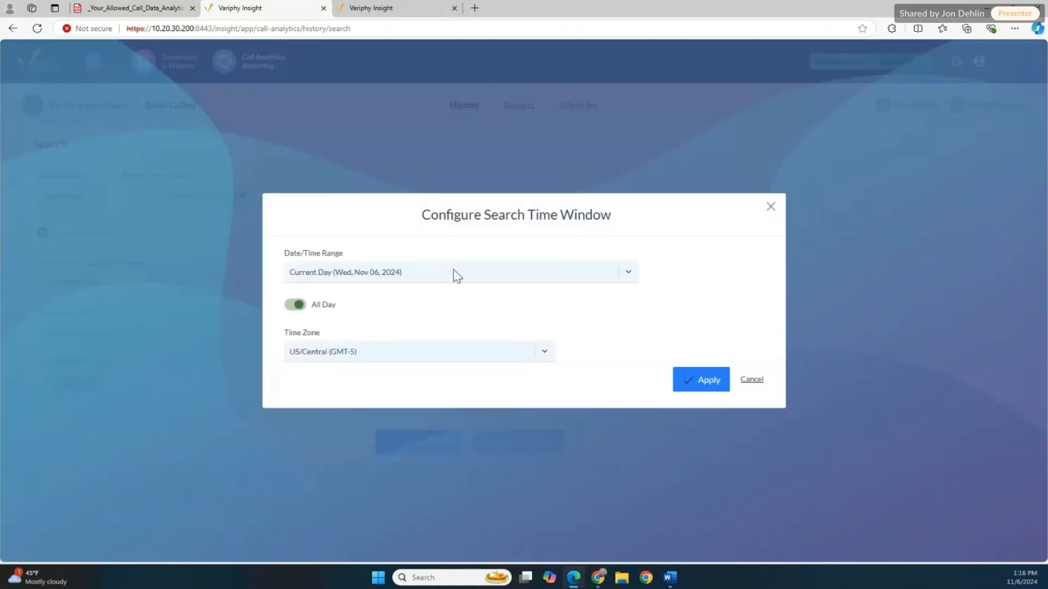
pyautogui.click(456, 273)
pyautogui.write('week')
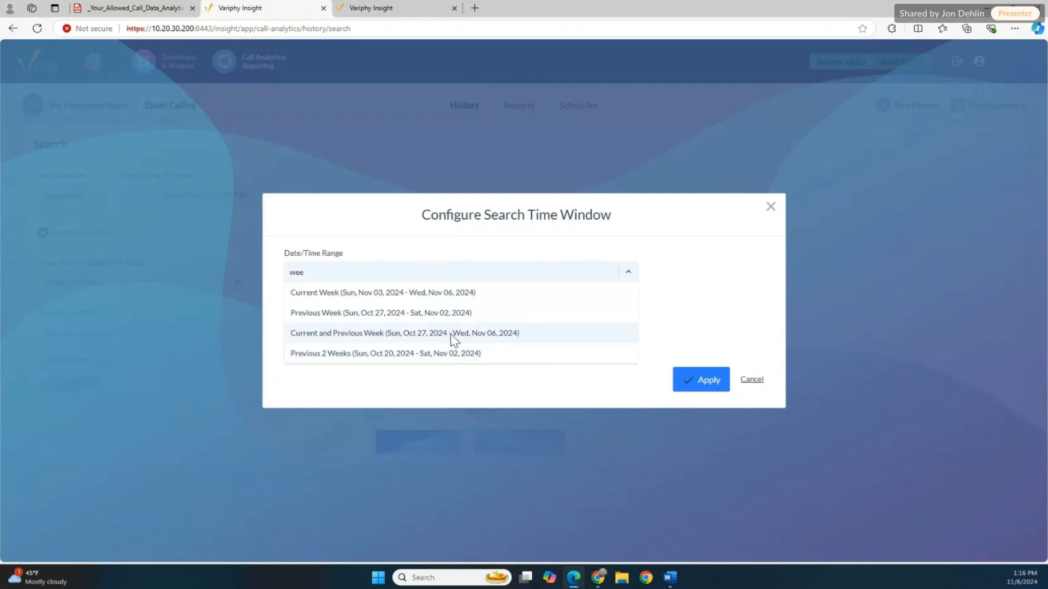
pyautogui.click(452, 334)
pyautogui.click(704, 419)
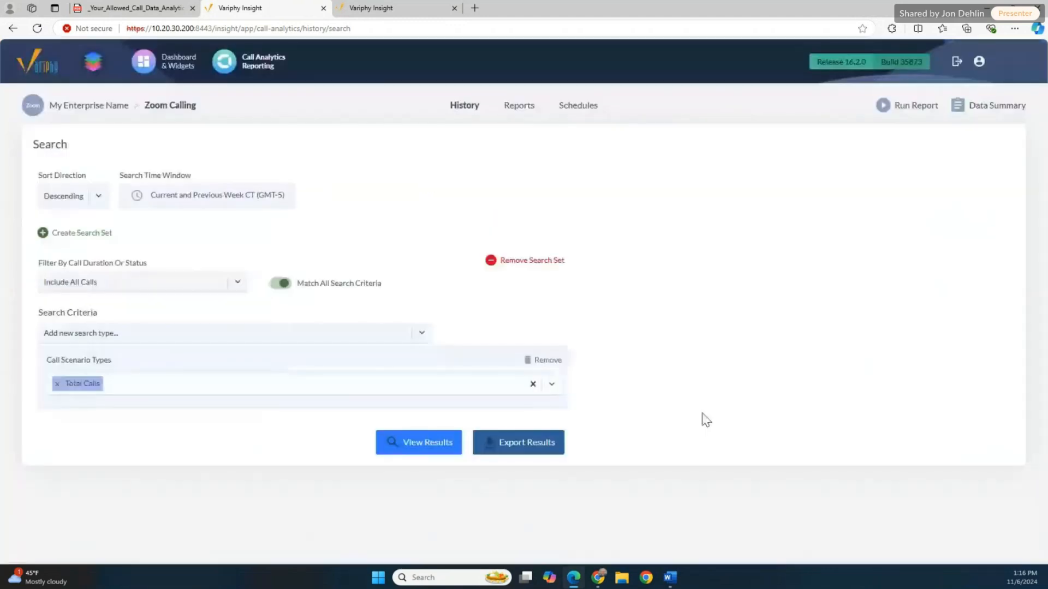
pyautogui.click(410, 443)
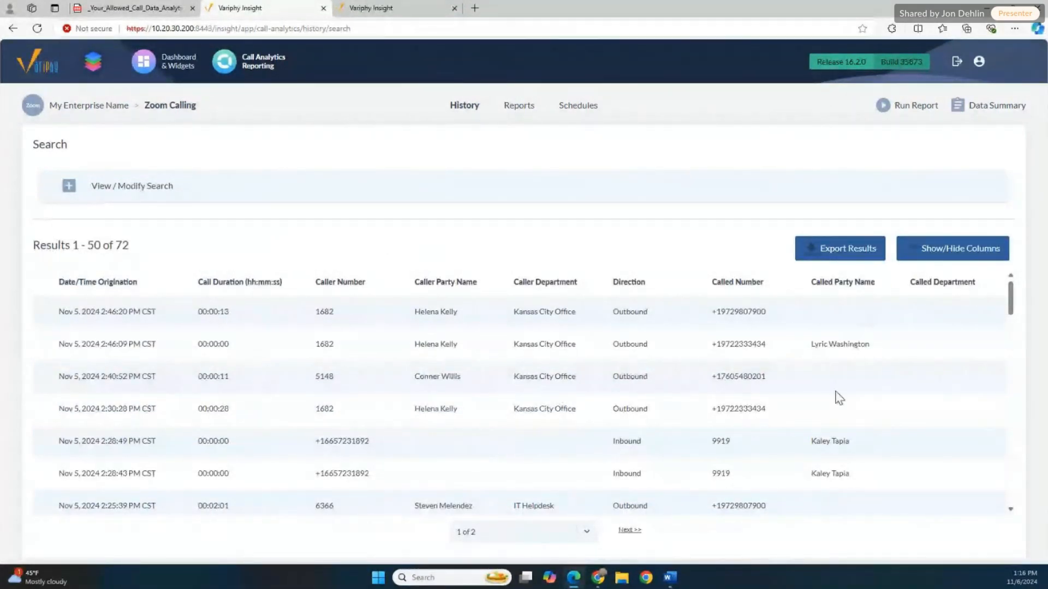
# - Add Caller Location and Called Location columns to the call history results, placing Caller Location directly after Caller Department
pyautogui.click(971, 253)
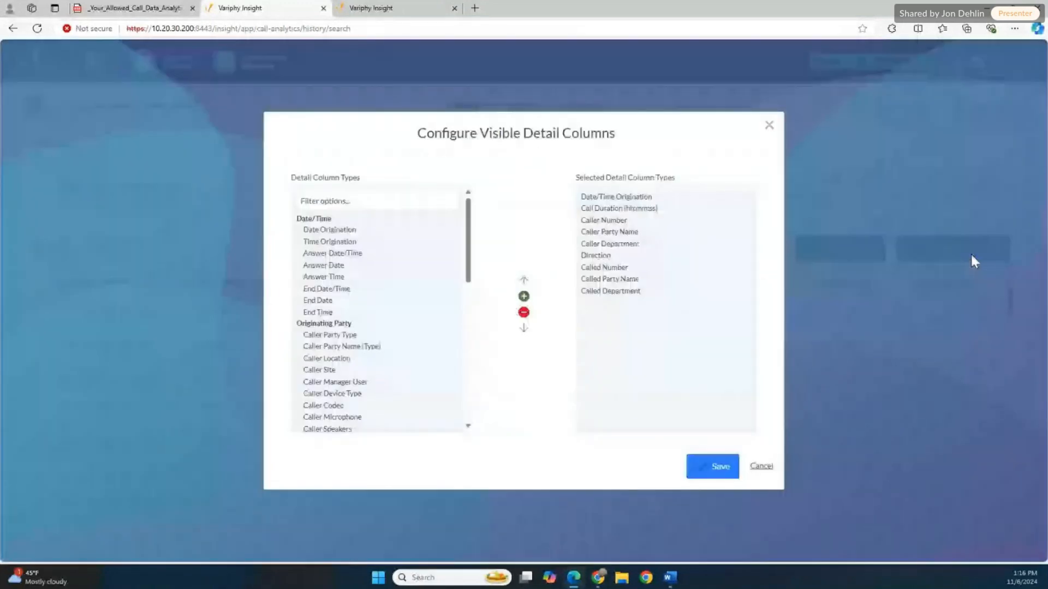
pyautogui.click(348, 200)
pyautogui.write('location')
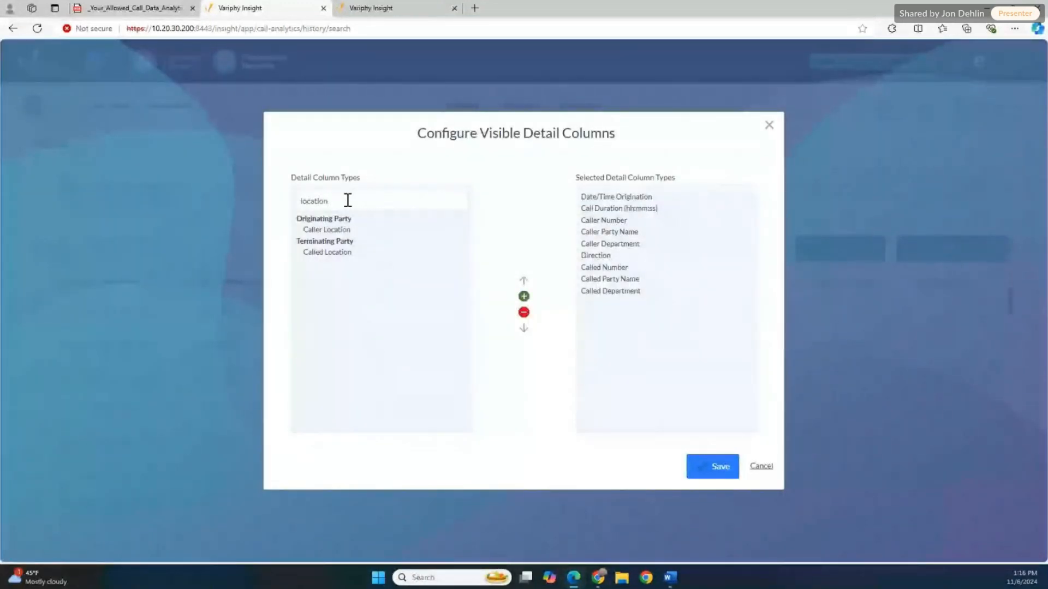
pyautogui.doubleClick(317, 229)
pyautogui.doubleClick(326, 229)
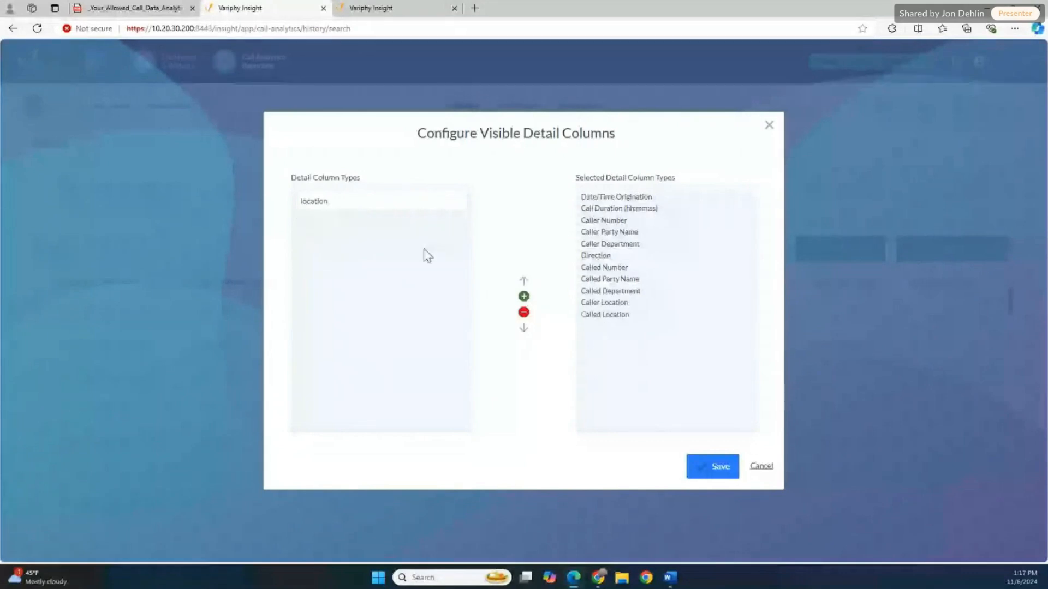
pyautogui.click(588, 303)
pyautogui.click(524, 281)
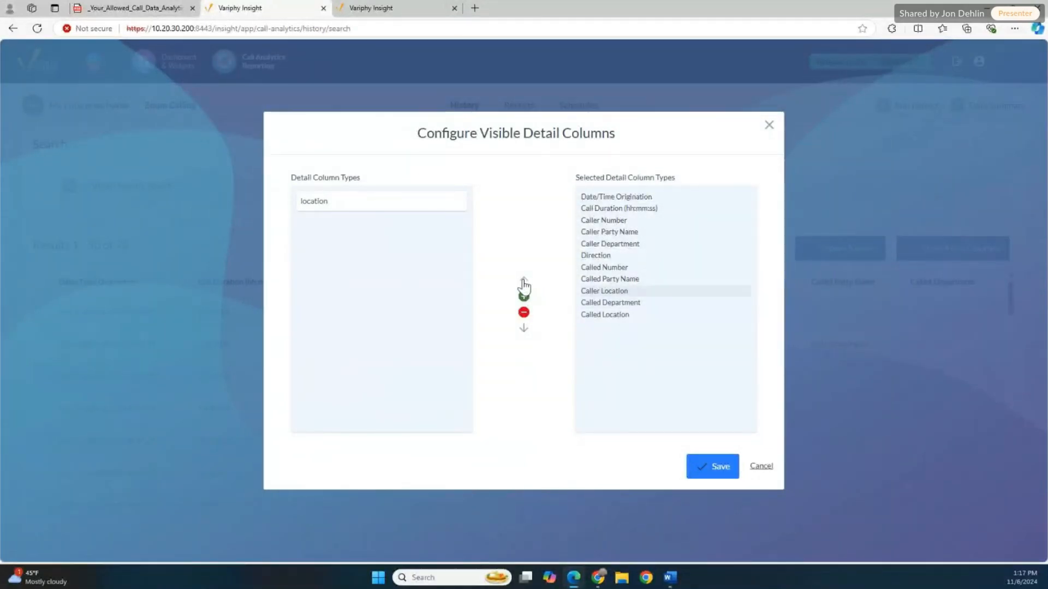
pyautogui.click(523, 281)
pyautogui.click(523, 281)
pyautogui.click(523, 281)
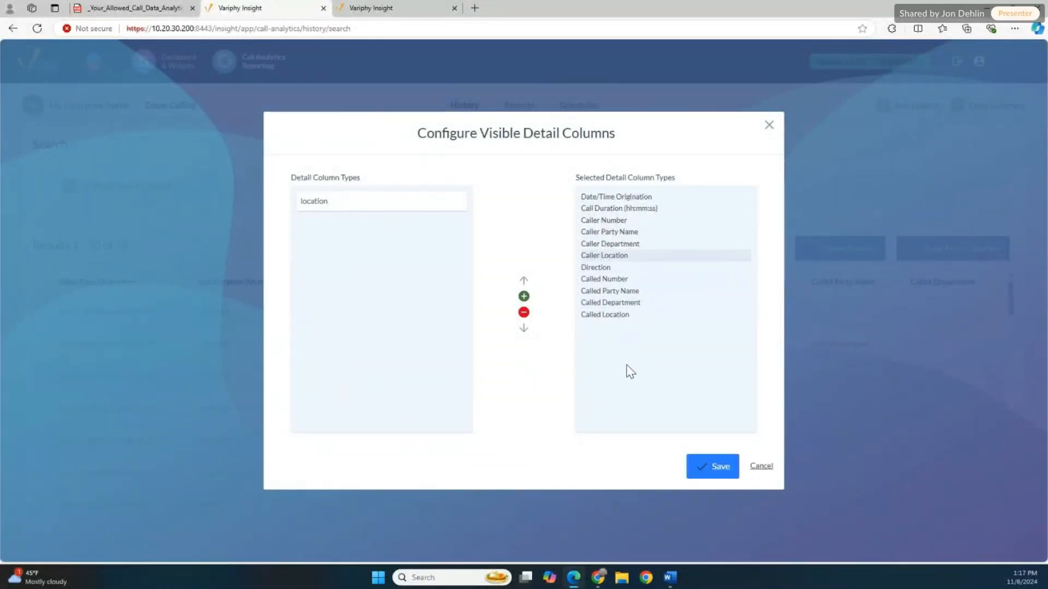
pyautogui.click(723, 473)
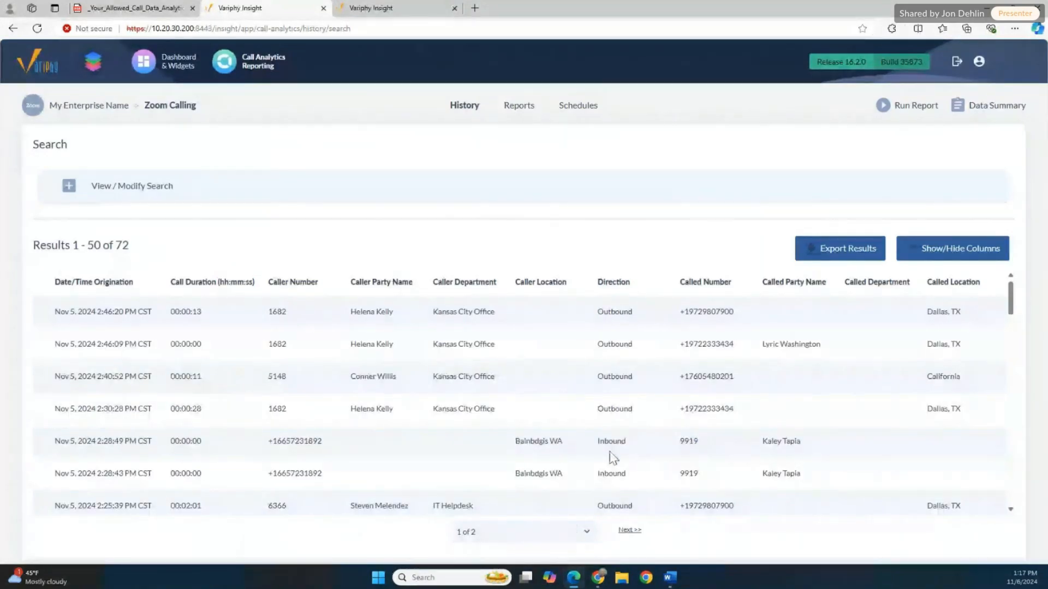
# - Check the Caller Location and Called Location values of the listed calls against the search set's permitted locations
pyautogui.moveTo(572, 443); pyautogui.dragTo(516, 438)
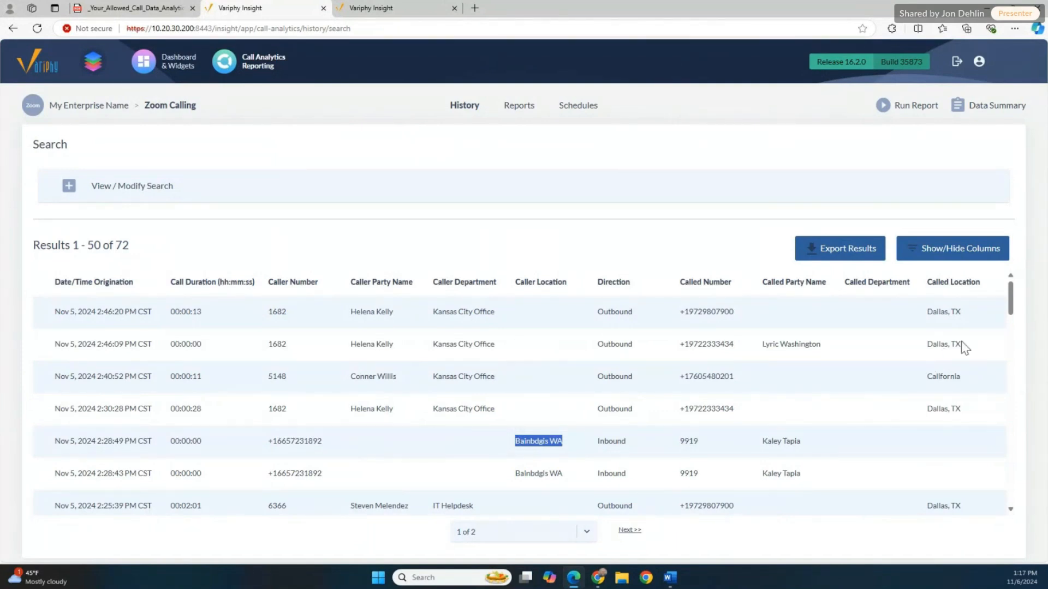
pyautogui.moveTo(968, 347); pyautogui.dragTo(933, 344)
pyautogui.scroll(-3, 542, 454)
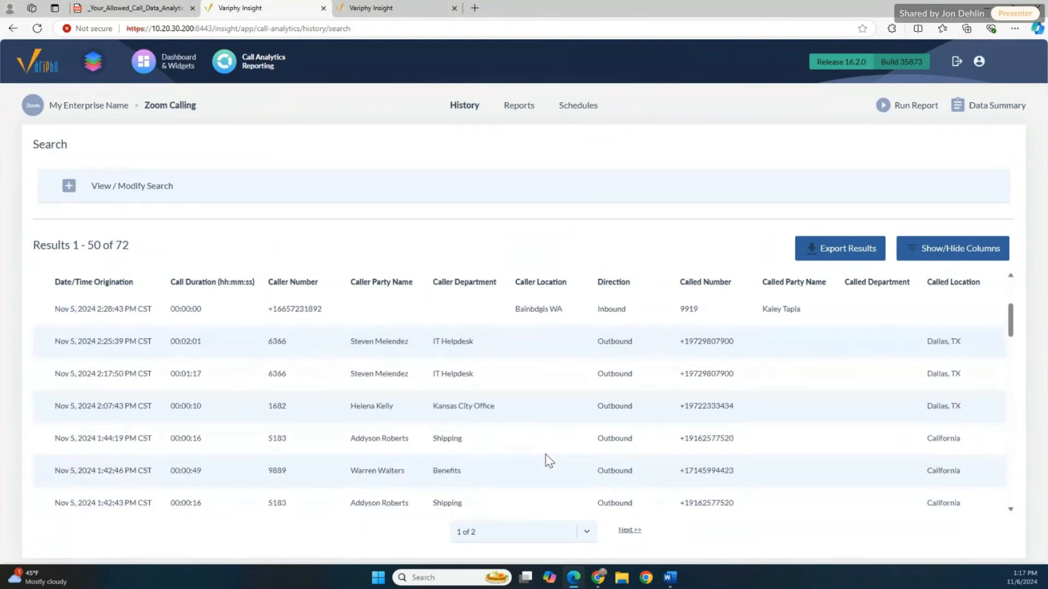
pyautogui.scroll(3, 548, 448)
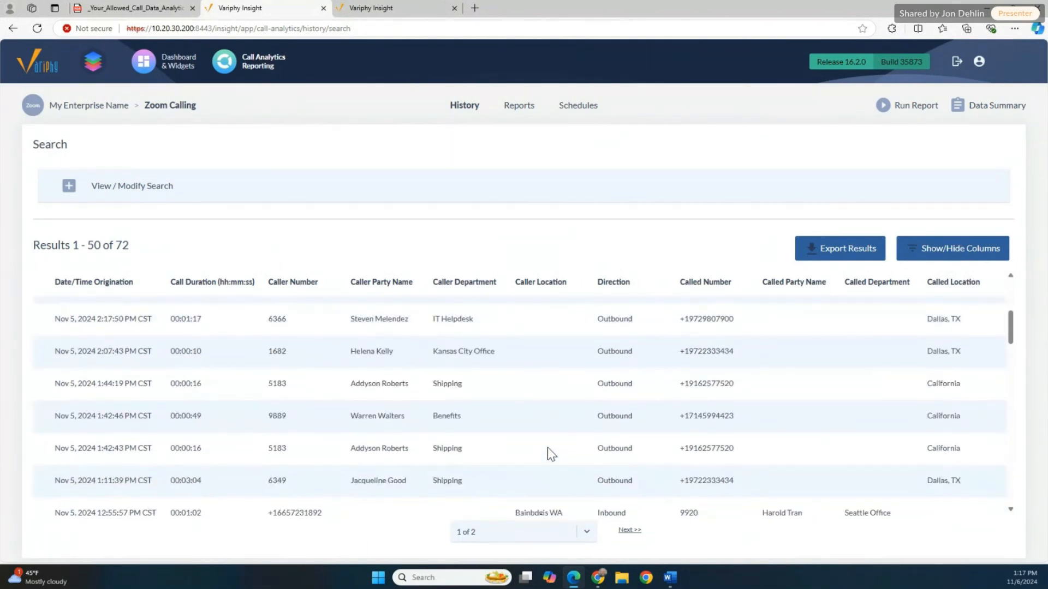
pyautogui.scroll(2, 547, 454)
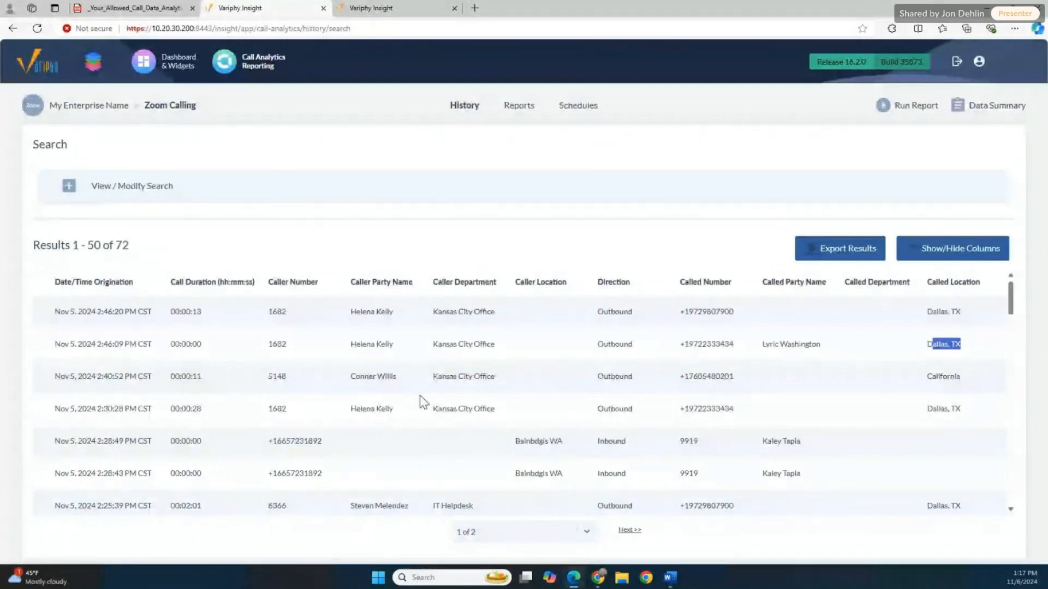
# - Run the _Your Allowed Call Data Analytics_ report as the restricted user for the Current and Previous Week
pyautogui.click(523, 106)
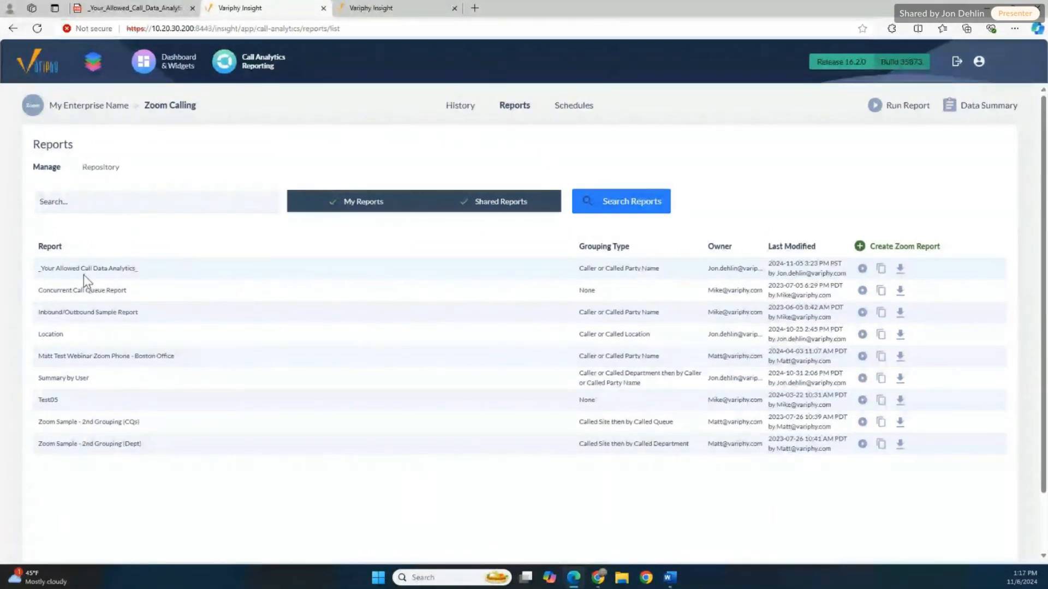
pyautogui.moveTo(38, 269); pyautogui.dragTo(136, 266)
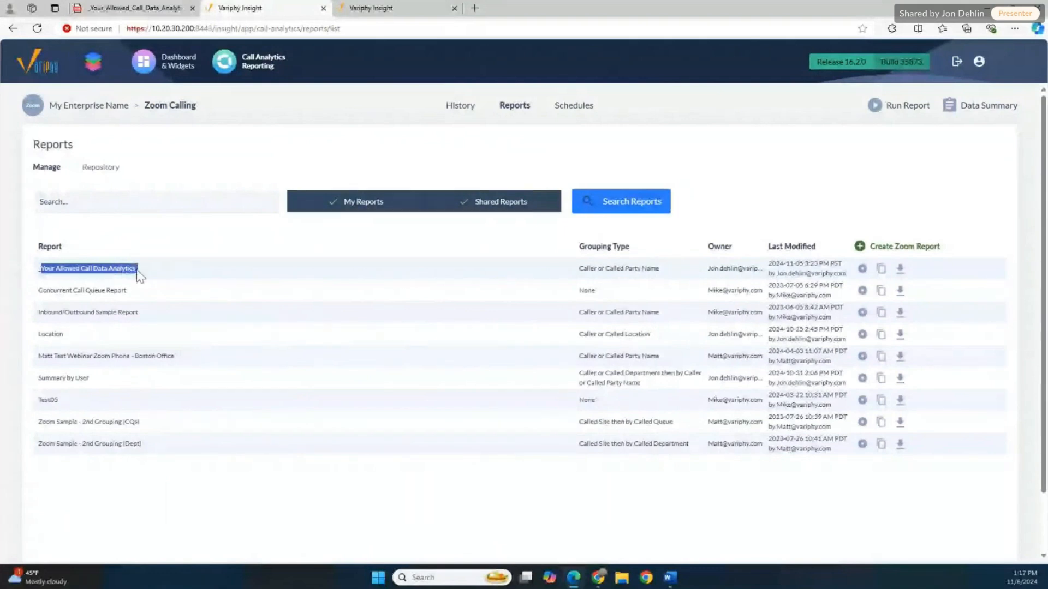
pyautogui.click(151, 278)
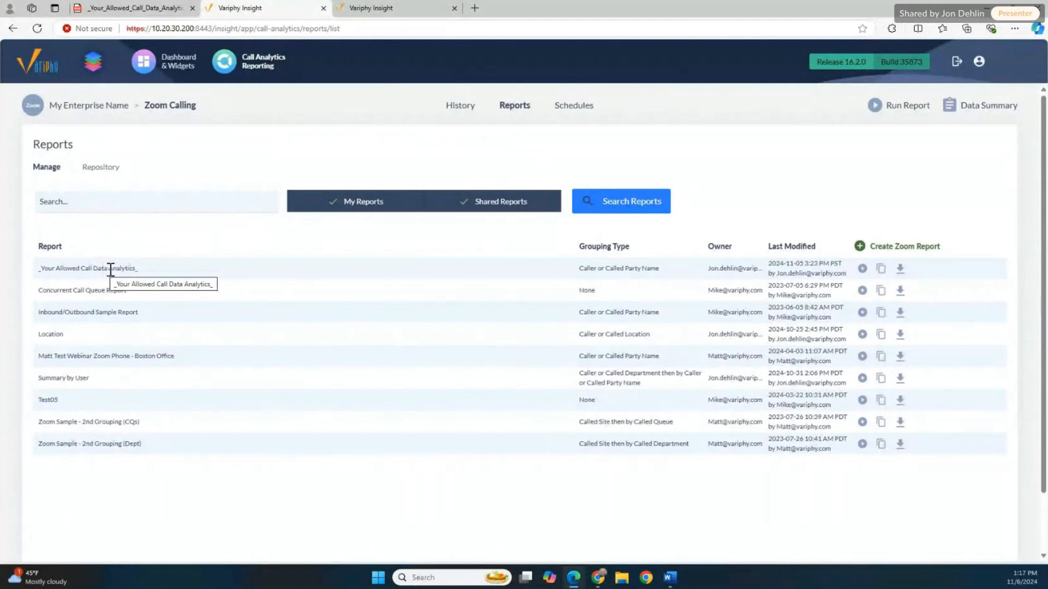
pyautogui.click(862, 269)
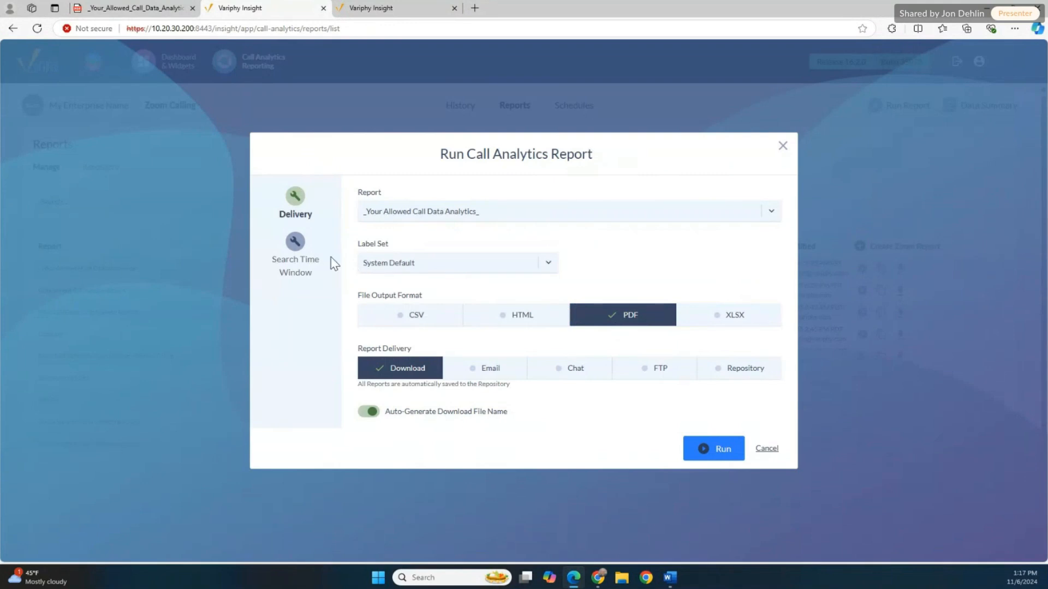
pyautogui.click(297, 262)
pyautogui.click(431, 265)
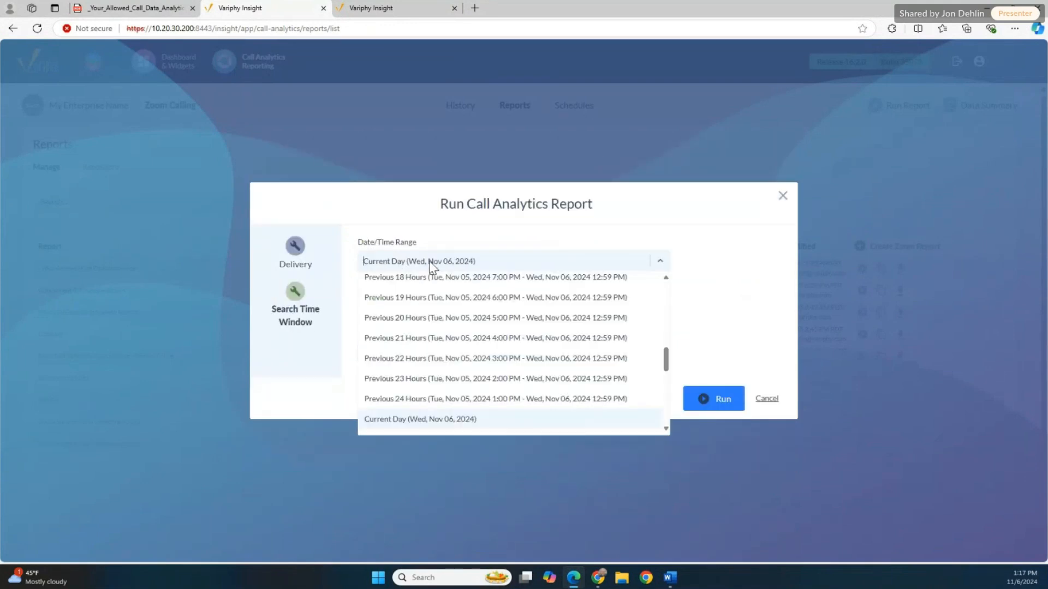
pyautogui.write('week')
pyautogui.click(448, 323)
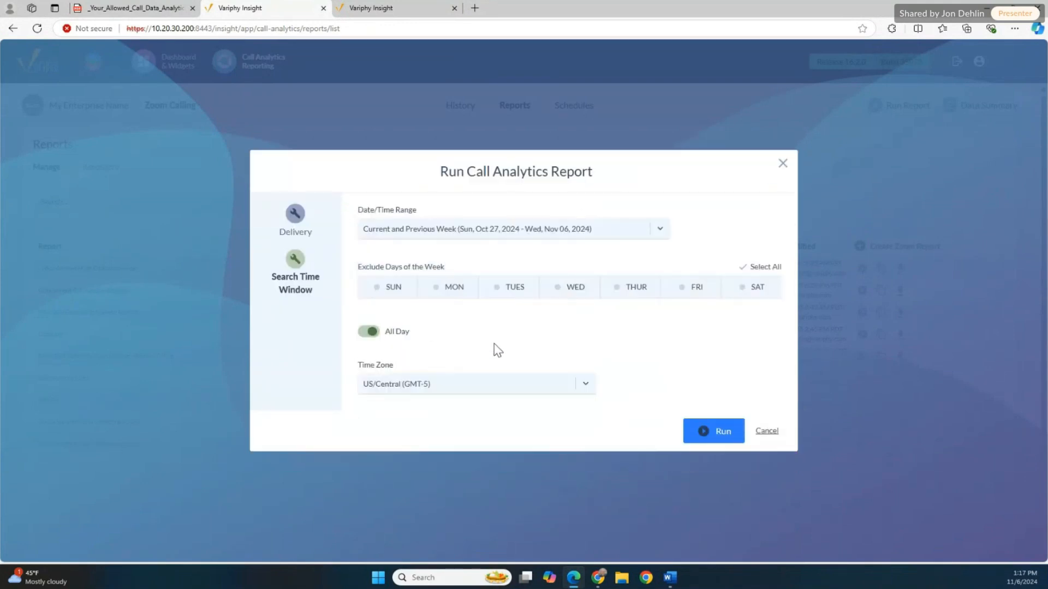
pyautogui.click(724, 435)
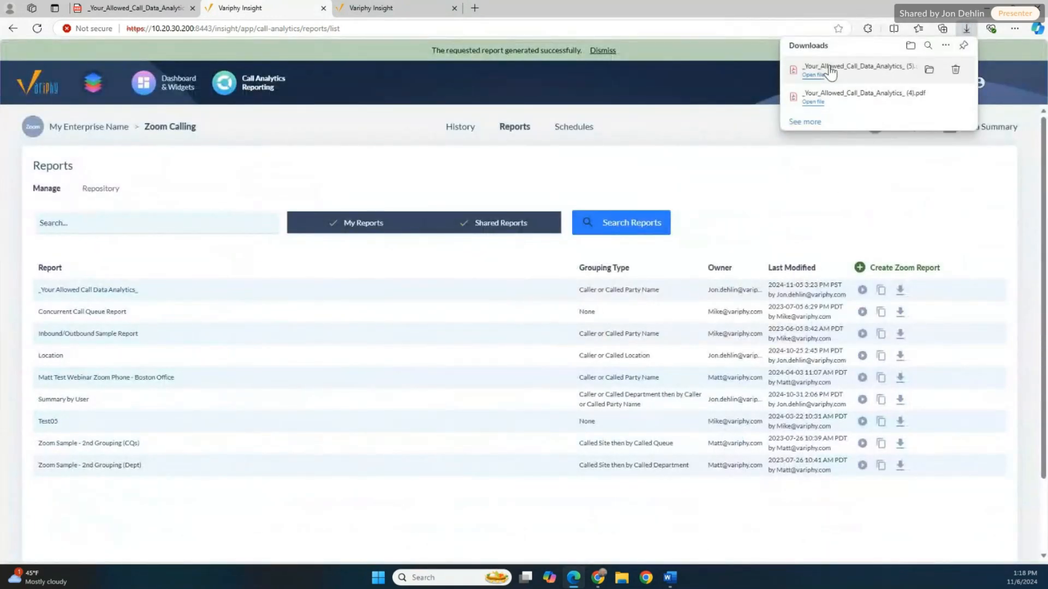
# - Open the downloaded PDF report and compare its search criteria and party name summary with the earlier report's
pyautogui.click(829, 65)
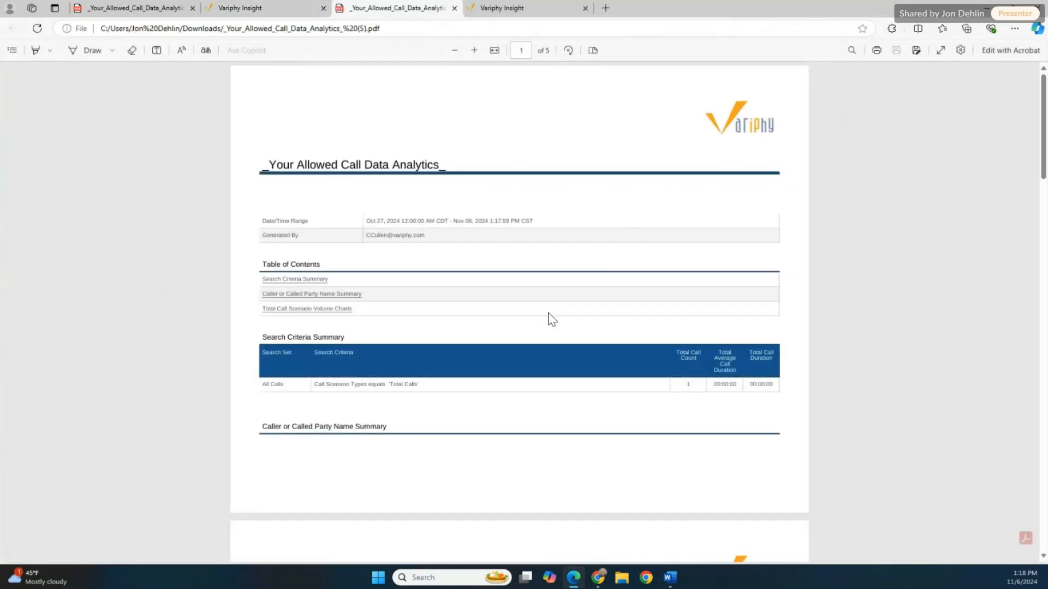
pyautogui.scroll(-1, 541, 328)
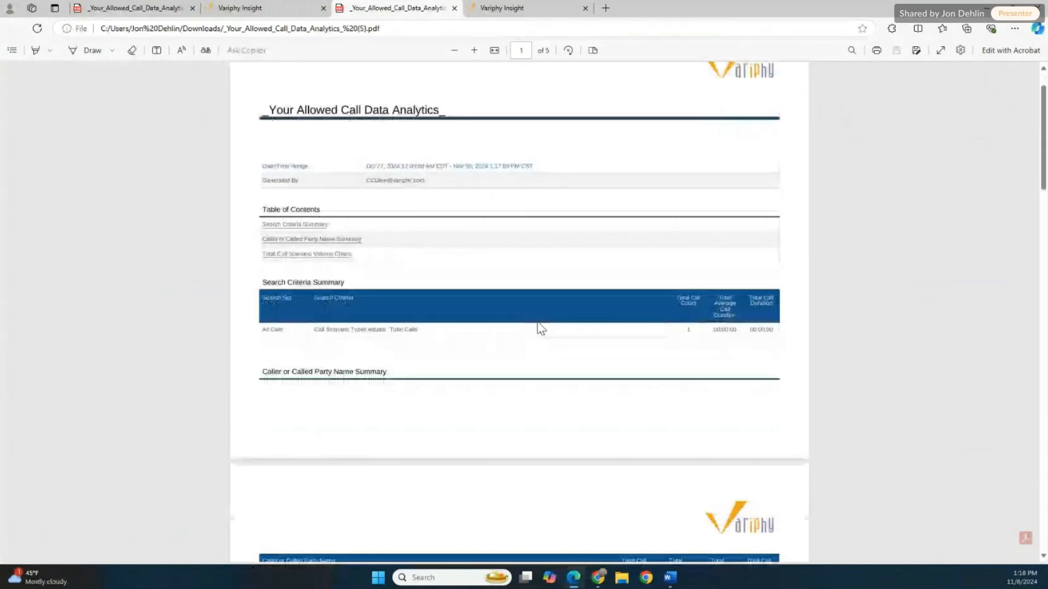
pyautogui.scroll(-2, 540, 328)
pyautogui.scroll(-1, 540, 328)
pyautogui.scroll(-3, 540, 328)
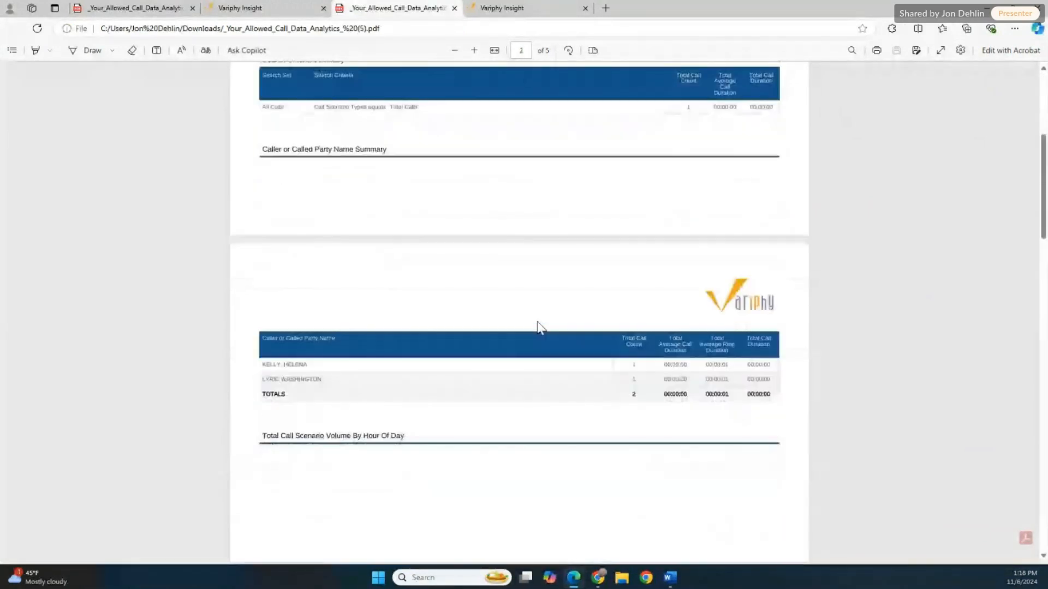
pyautogui.scroll(6, 540, 327)
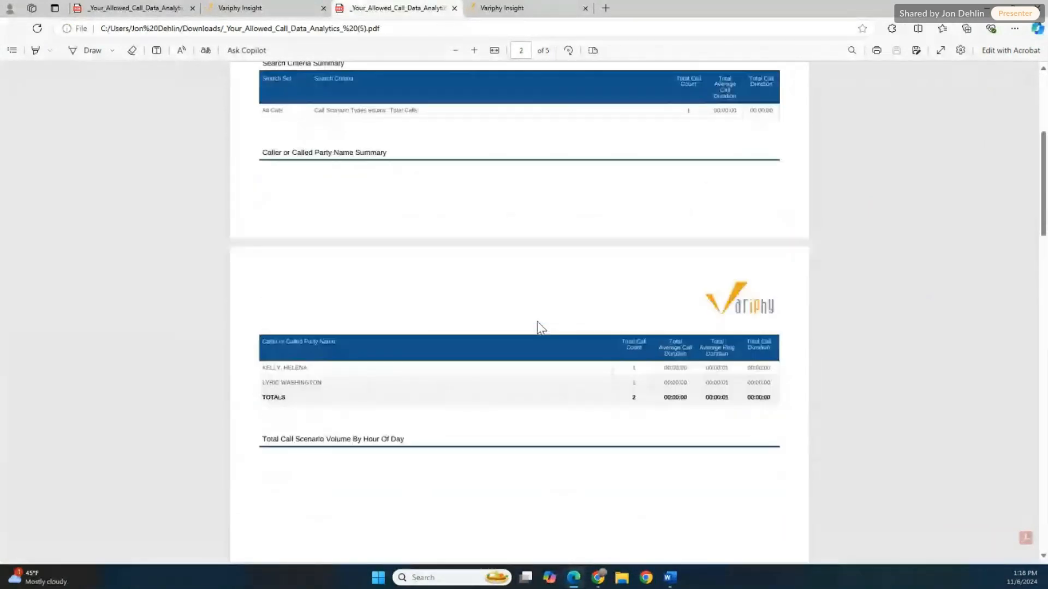
pyautogui.scroll(1, 540, 327)
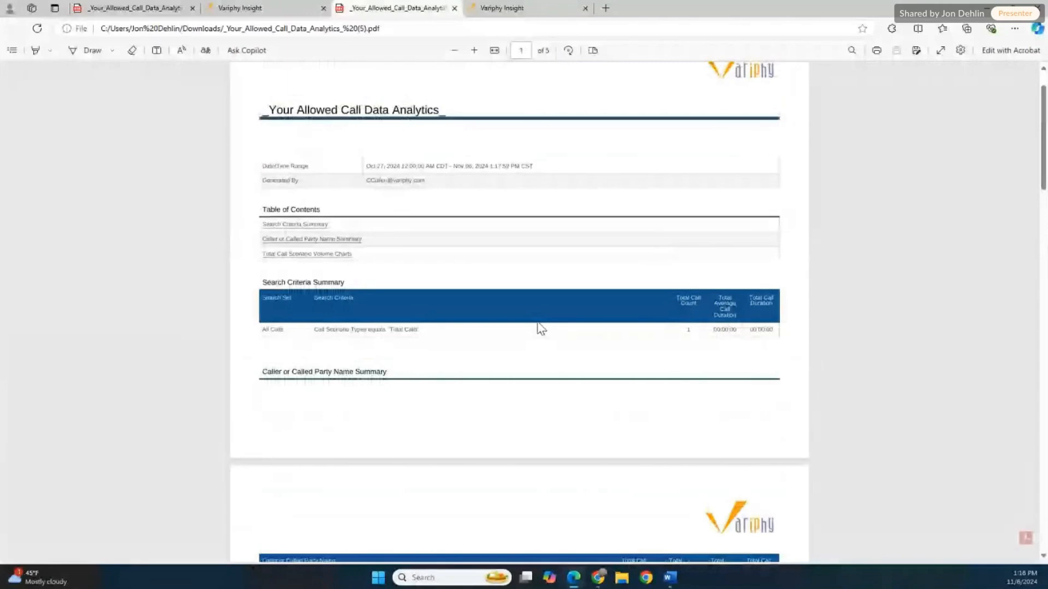
pyautogui.scroll(-5, 541, 328)
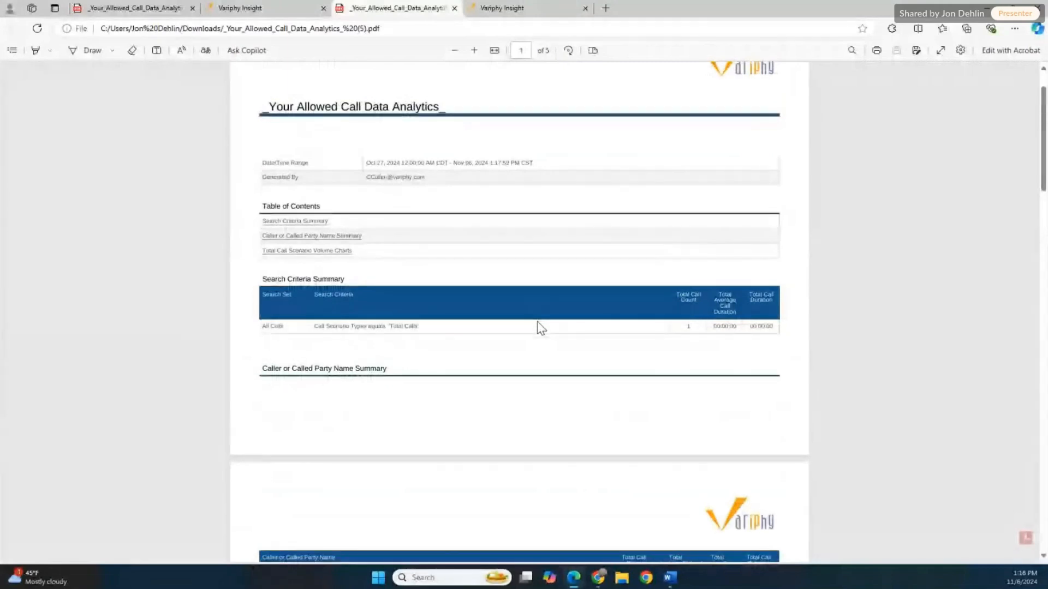
pyautogui.scroll(-1, 540, 328)
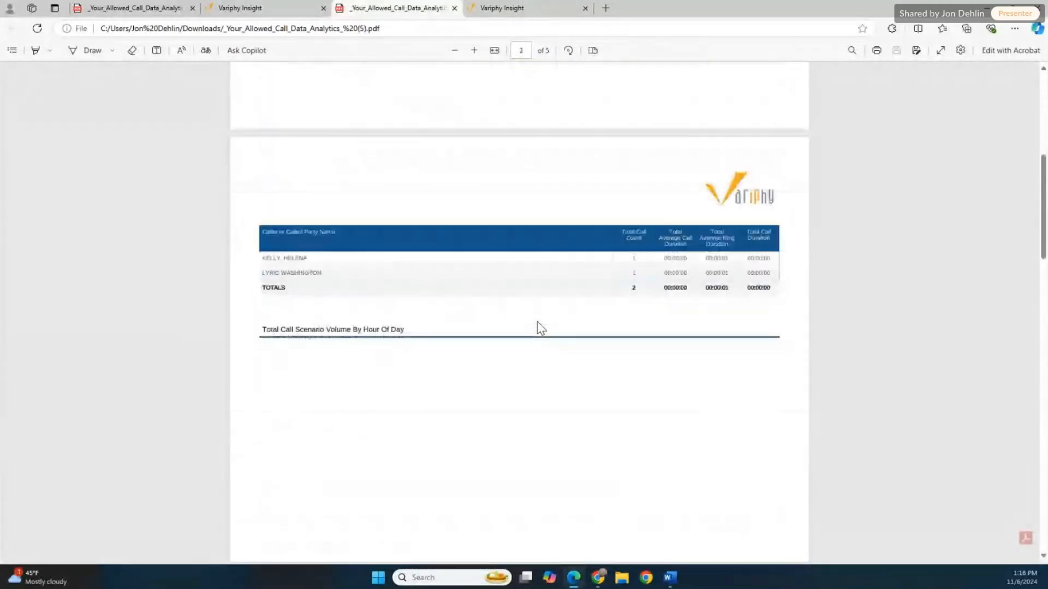
pyautogui.scroll(7, 540, 328)
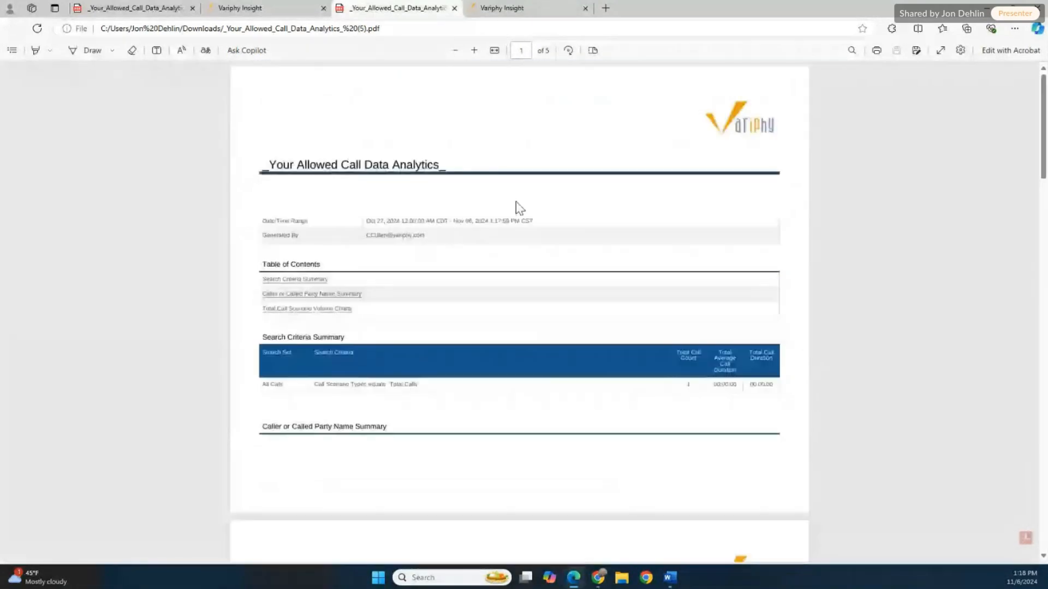
pyautogui.click(144, 15)
pyautogui.scroll(6, 376, 223)
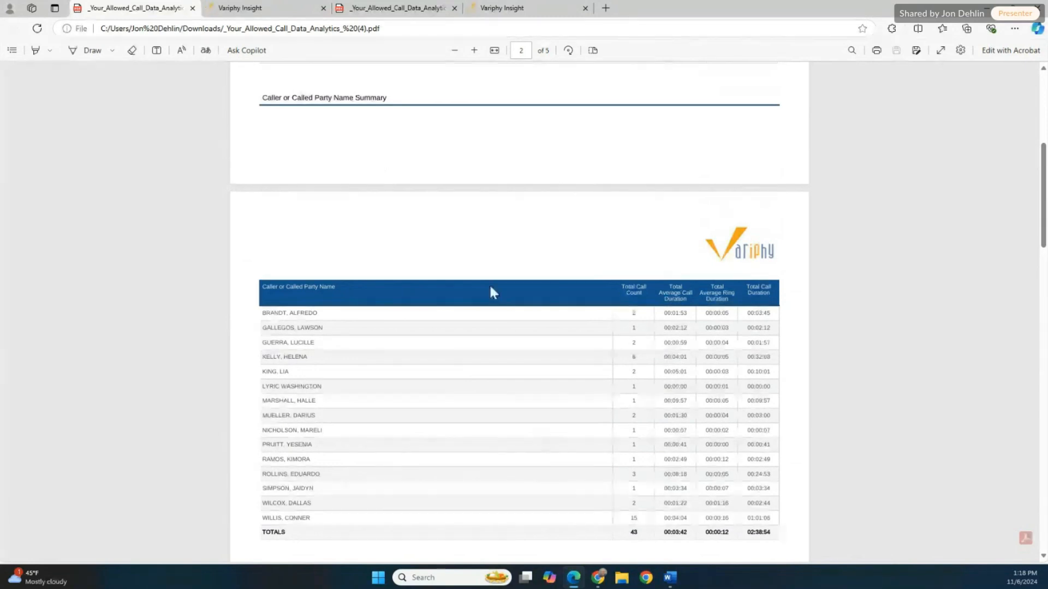
# - Switch to the administrator session in Chrome and inspect the Zoom Sales Queues search set's Called Queue choices, including historical options, without saving
pyautogui.click(514, 7)
pyautogui.moveTo(577, 586)
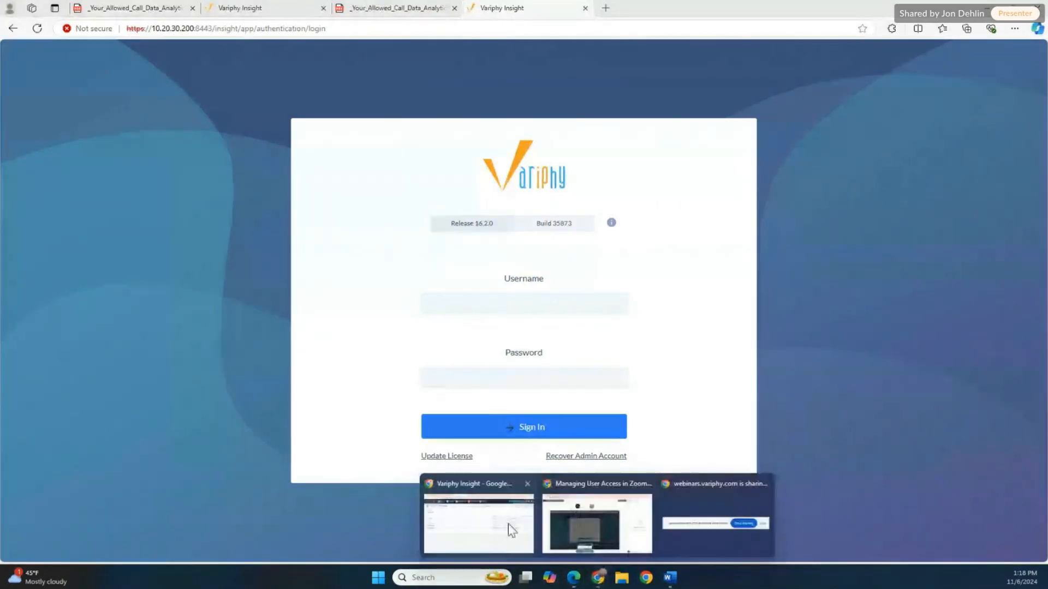
pyautogui.click(484, 498)
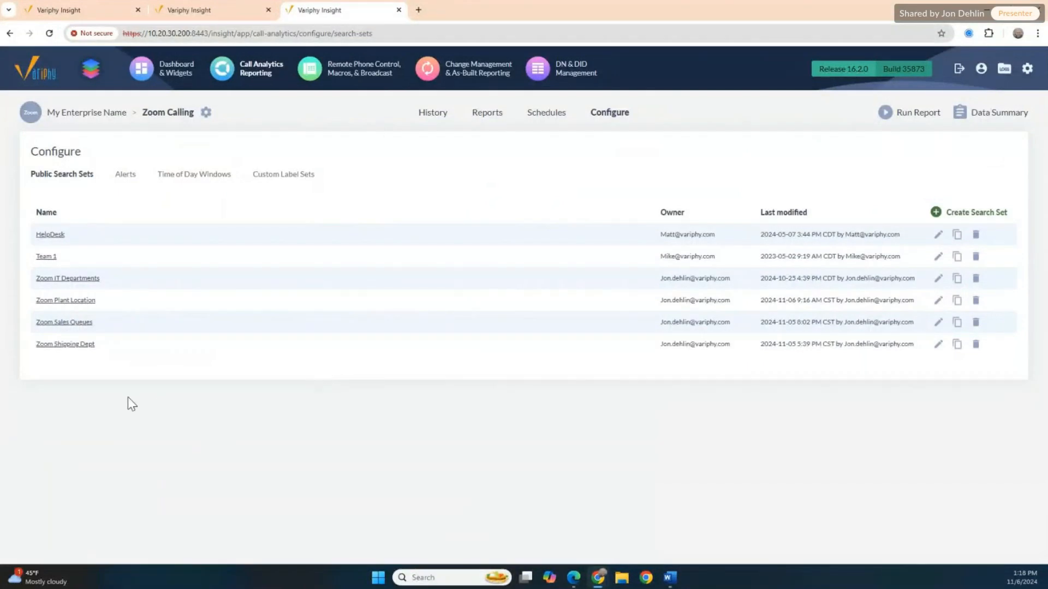
pyautogui.click(68, 328)
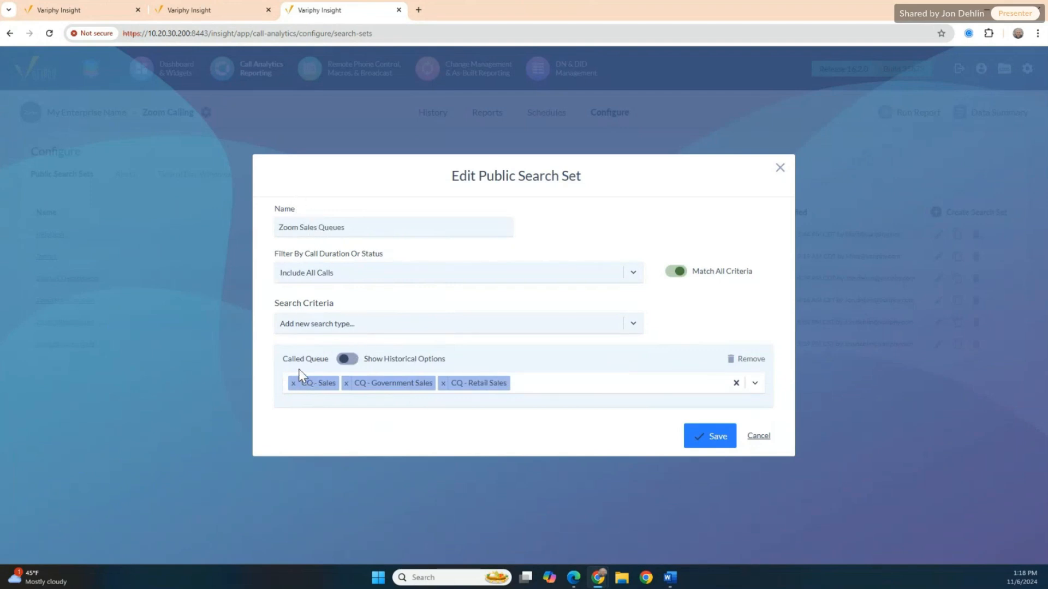
pyautogui.click(348, 359)
pyautogui.click(538, 385)
pyautogui.scroll(-3, 524, 426)
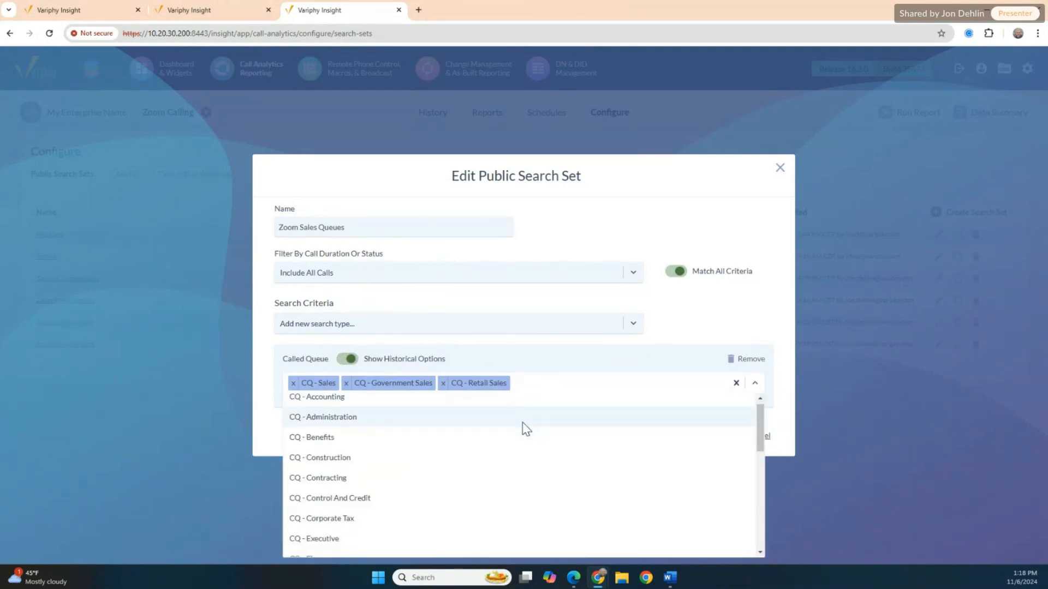
pyautogui.scroll(-5, 526, 439)
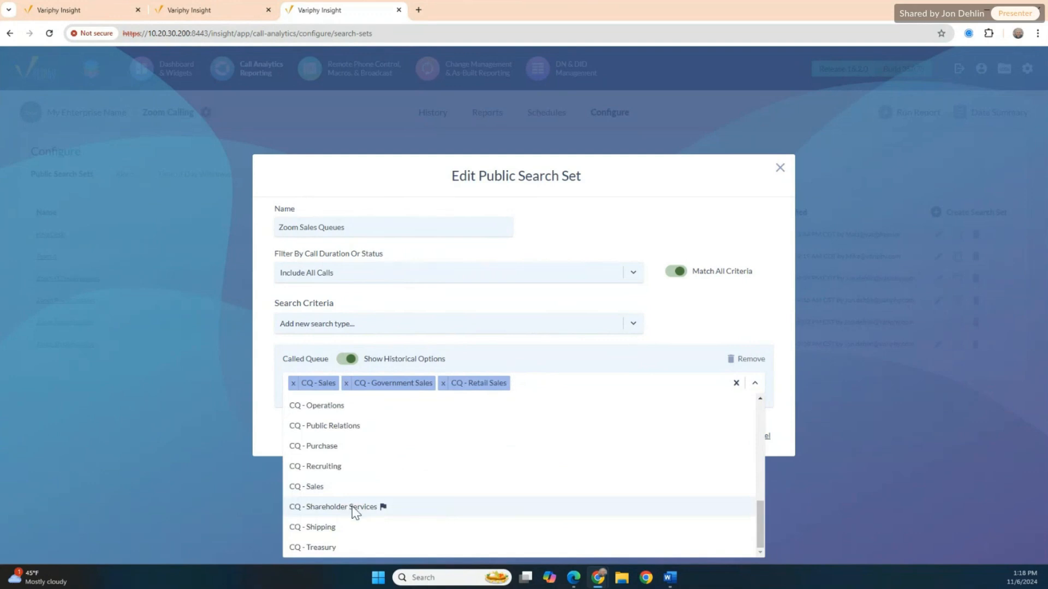
pyautogui.click(725, 318)
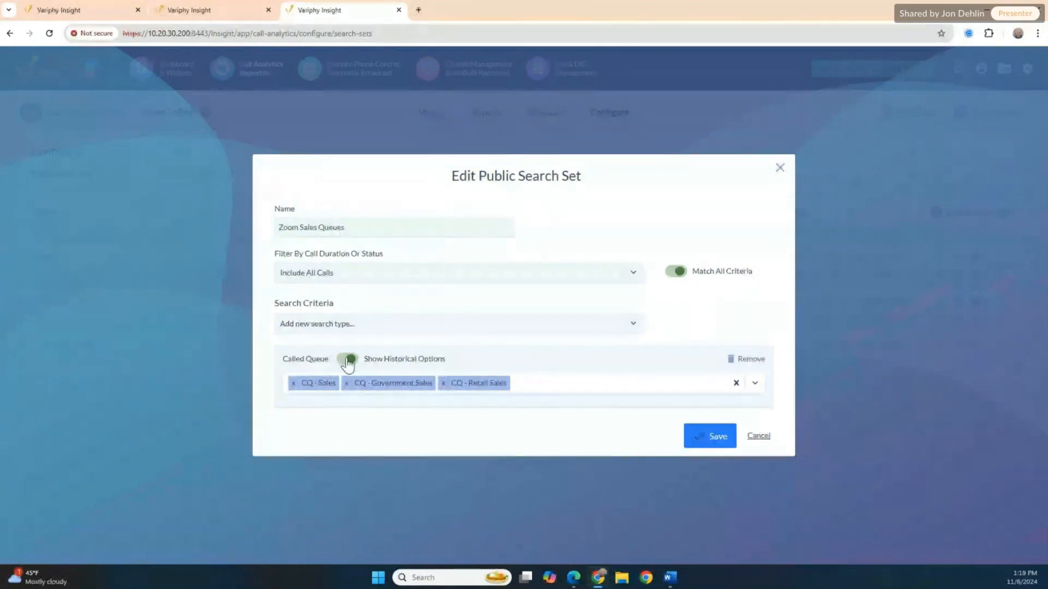
pyautogui.click(760, 436)
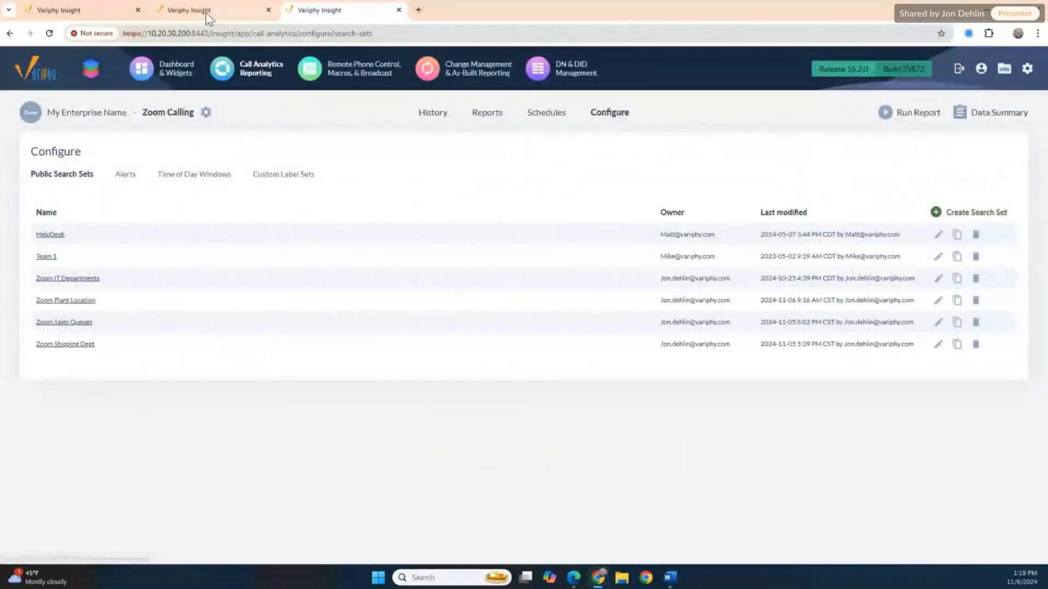
# - Open the third non-admin webinar user's account for editing and go to its Zoom Calling platform privileges
pyautogui.click(1028, 69)
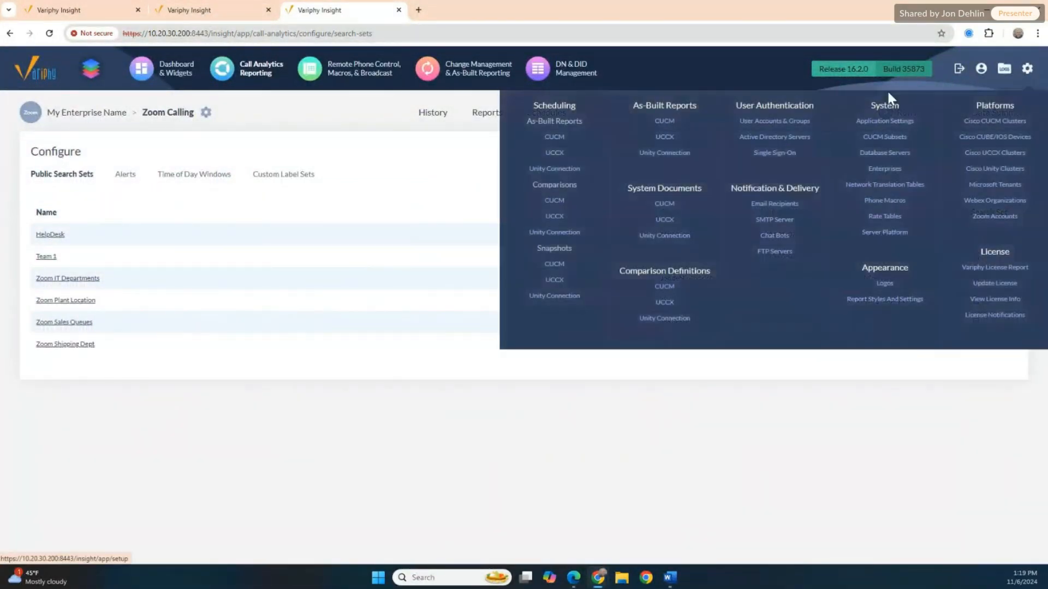
pyautogui.click(767, 123)
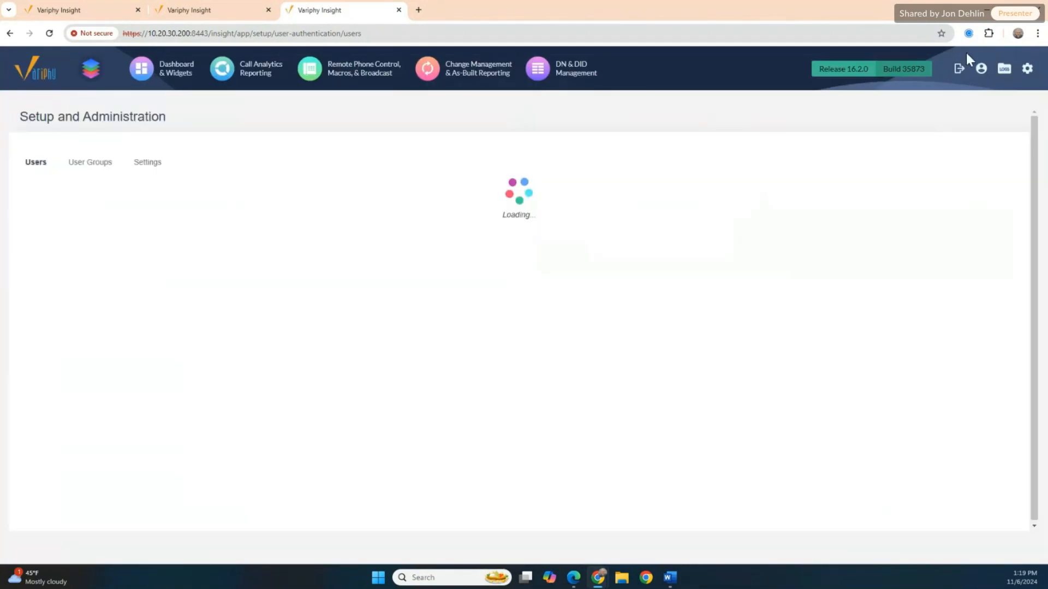
pyautogui.click(981, 68)
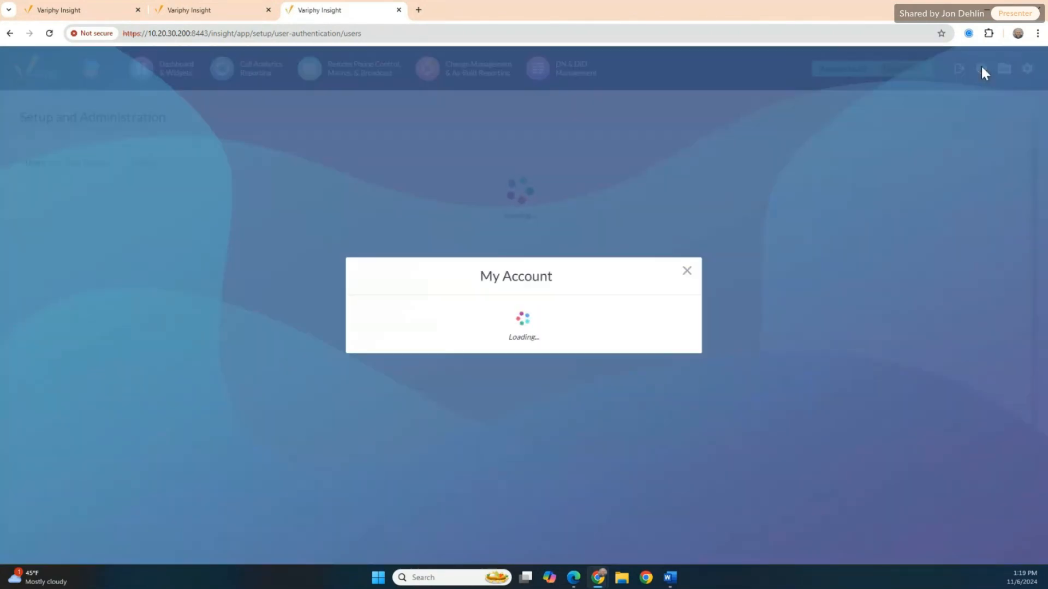
pyautogui.click(686, 94)
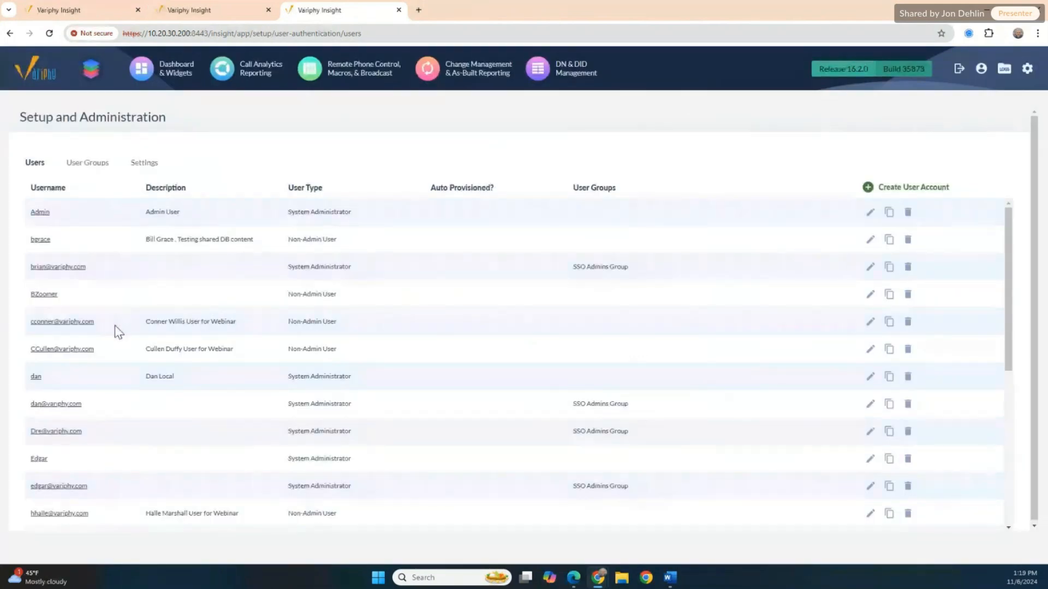
pyautogui.scroll(-2, 117, 327)
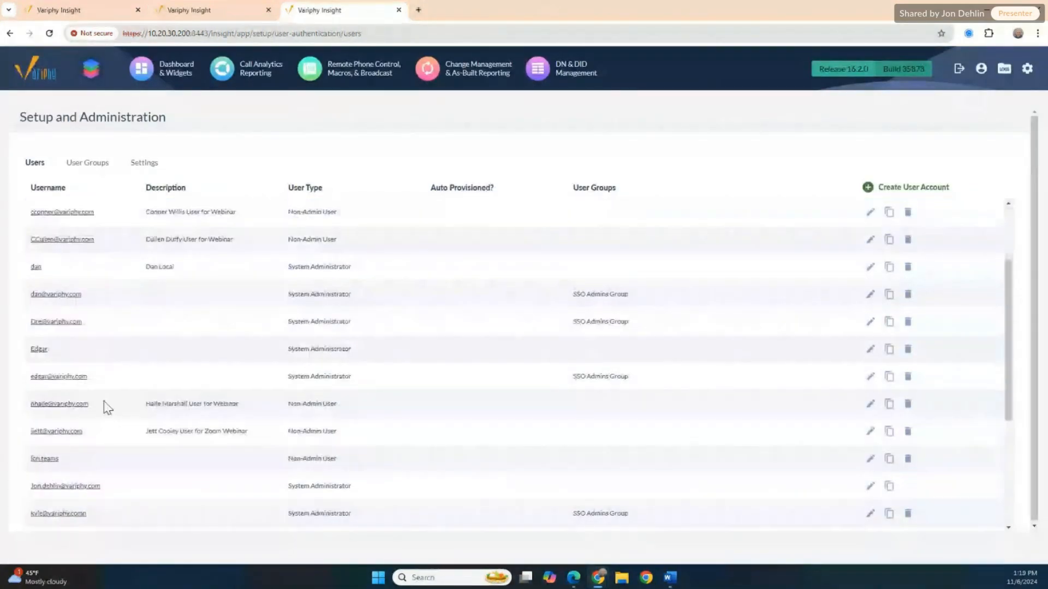
pyautogui.click(70, 404)
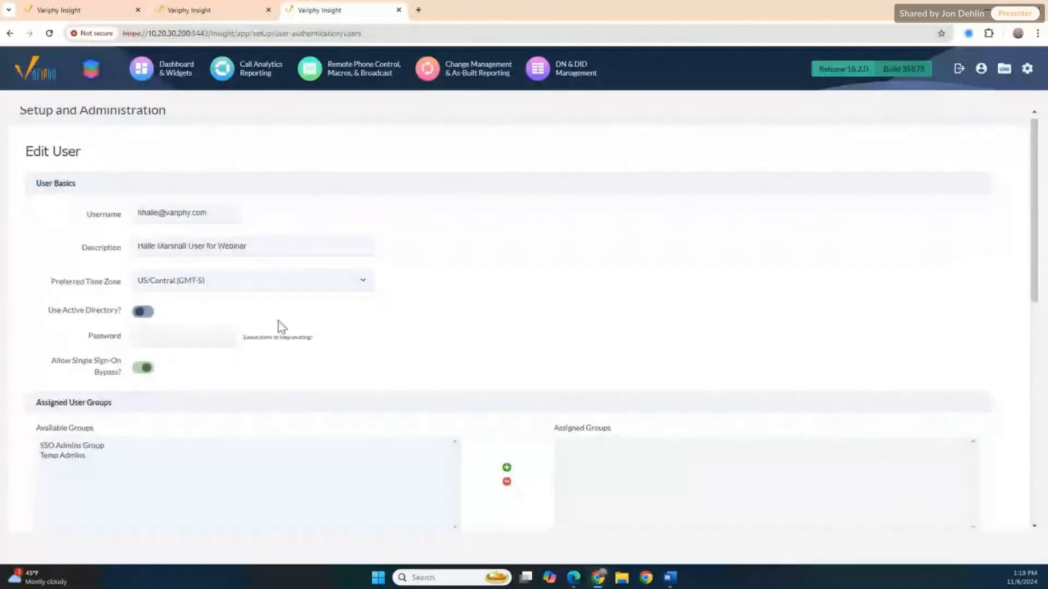
pyautogui.scroll(-6, 299, 329)
pyautogui.scroll(-5, 301, 330)
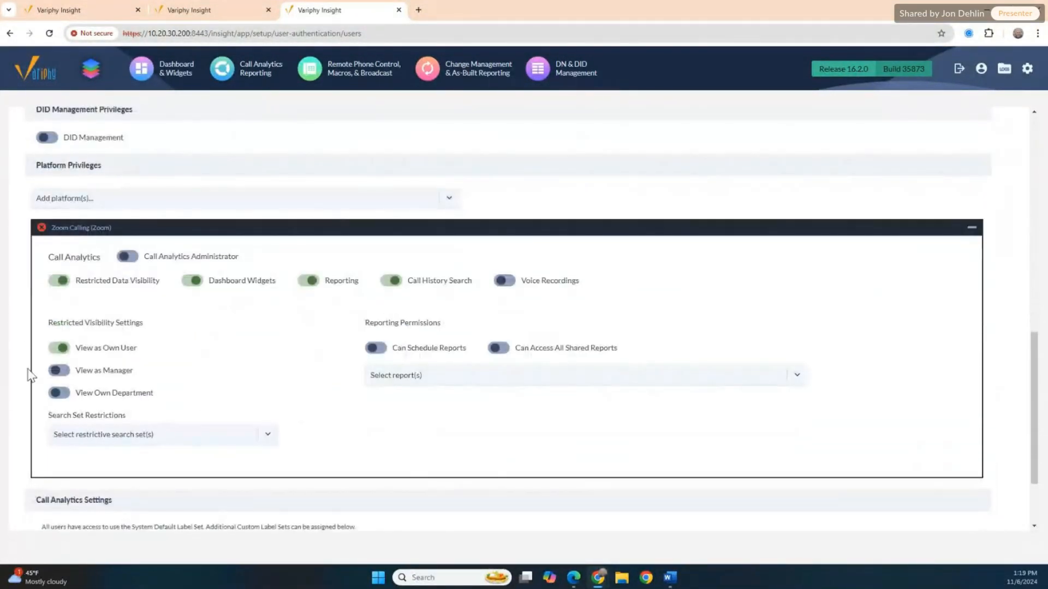
# - Turn off View as Own User, and allow report scheduling with Edit permission selected for the _Your Allowed Call Data Analytics_ report
pyautogui.click(58, 348)
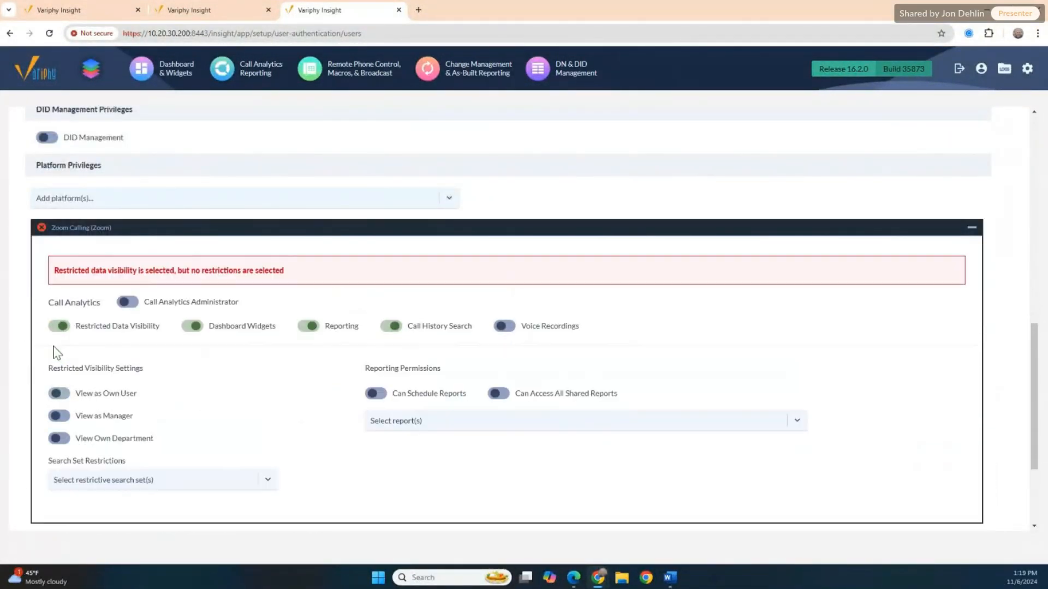
pyautogui.click(376, 396)
pyautogui.click(466, 423)
pyautogui.click(443, 441)
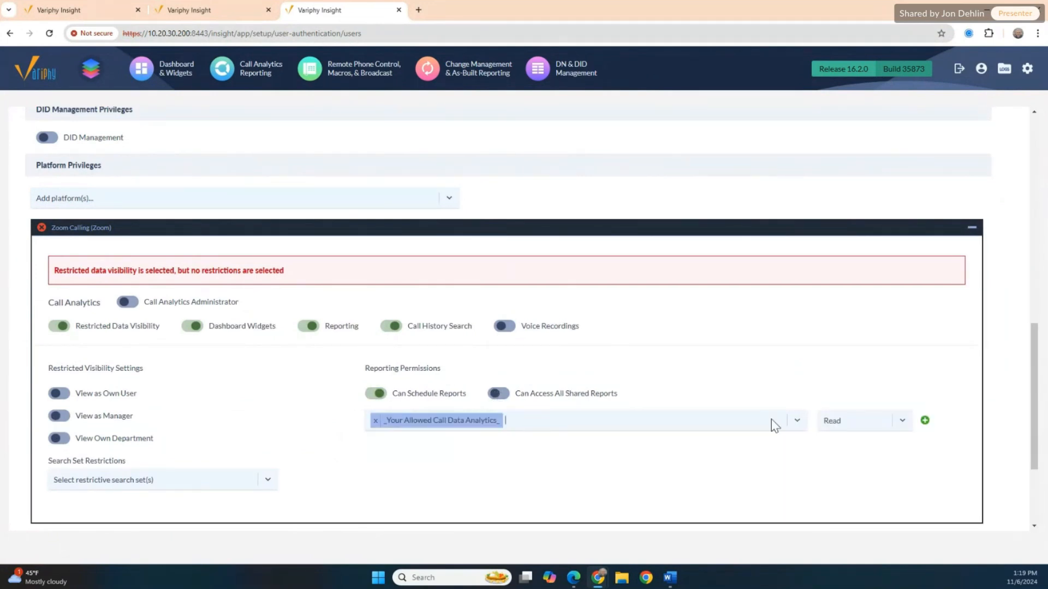
pyautogui.click(902, 423)
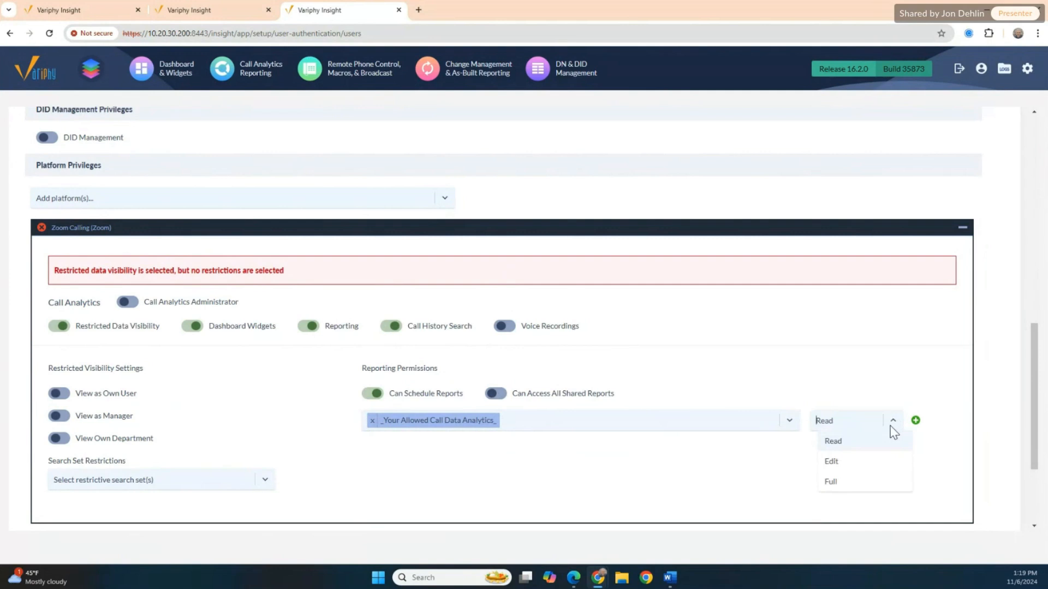
pyautogui.click(841, 462)
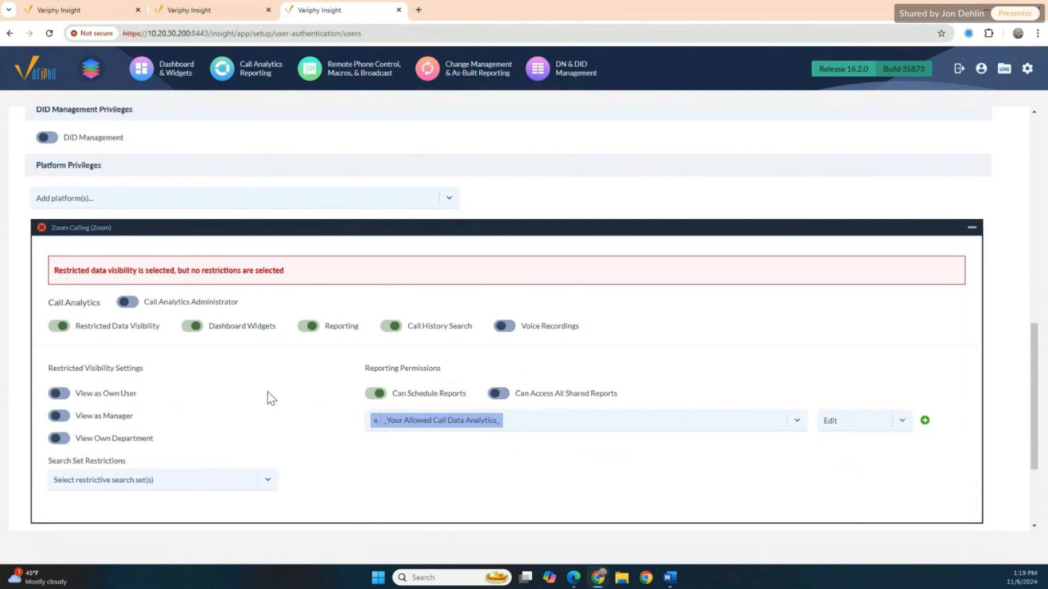
# - Restrict the user's Zoom Calling visibility to the Zoom Sales Queues search set and save the account
pyautogui.click(264, 479)
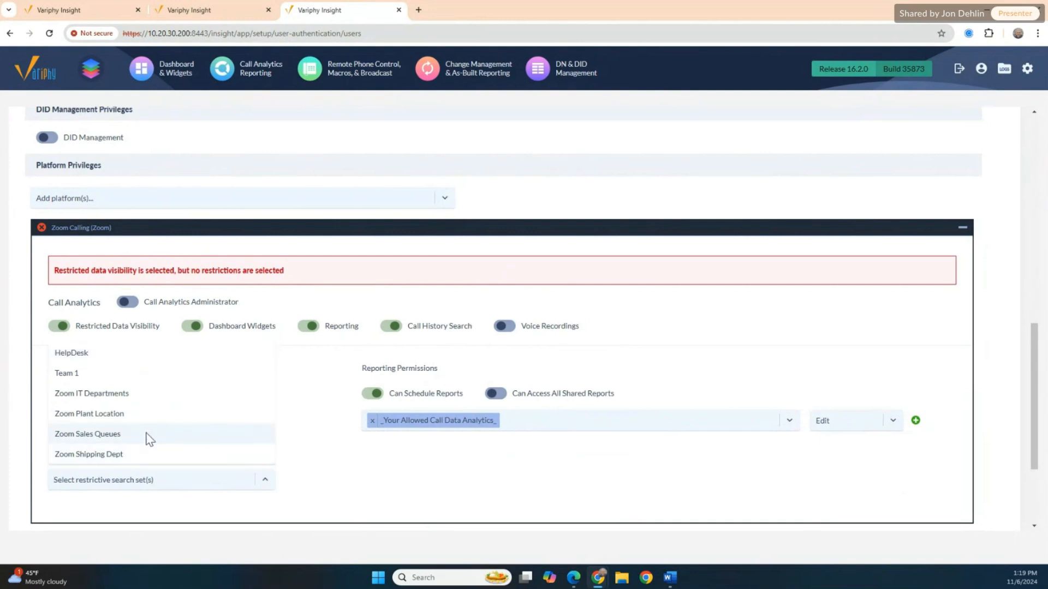
pyautogui.click(87, 434)
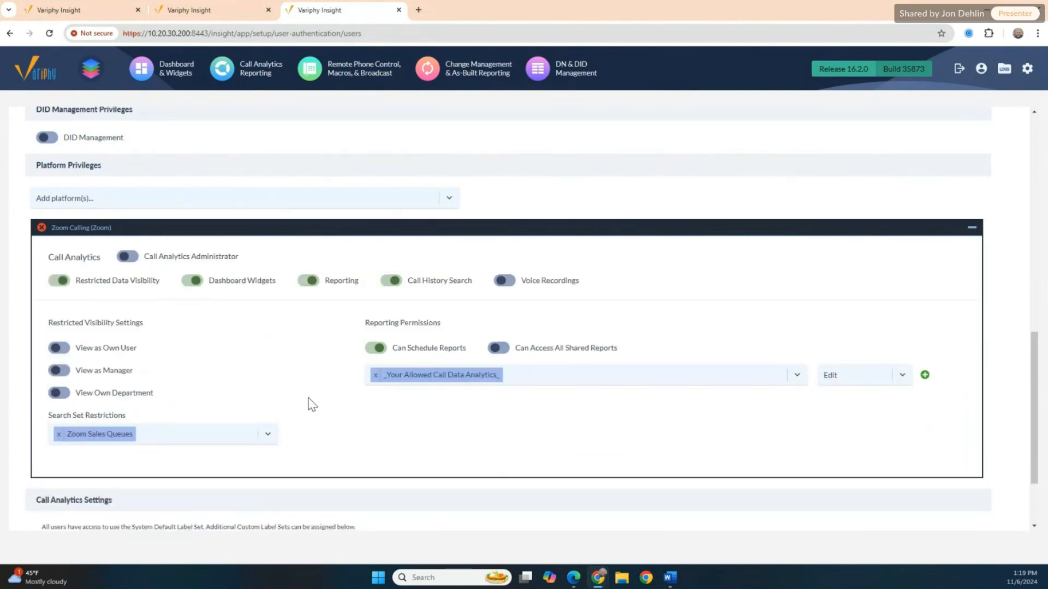
pyautogui.scroll(-2, 308, 404)
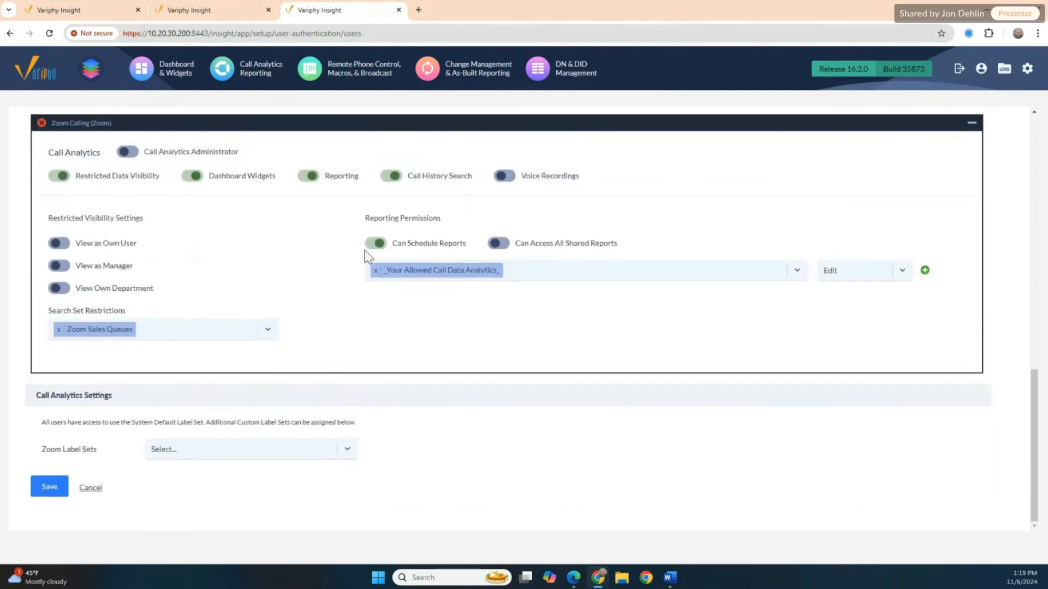
pyautogui.click(44, 493)
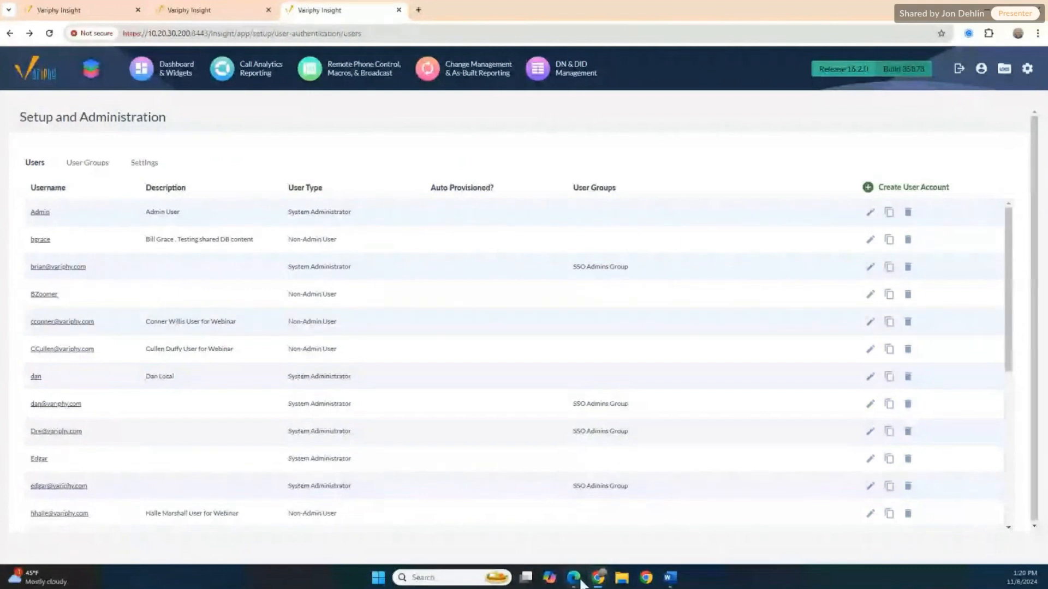
# - Switch to Edge and sign in to Variphy as the third non-admin webinar user with the account password
pyautogui.moveTo(581, 583)
pyautogui.click(571, 489)
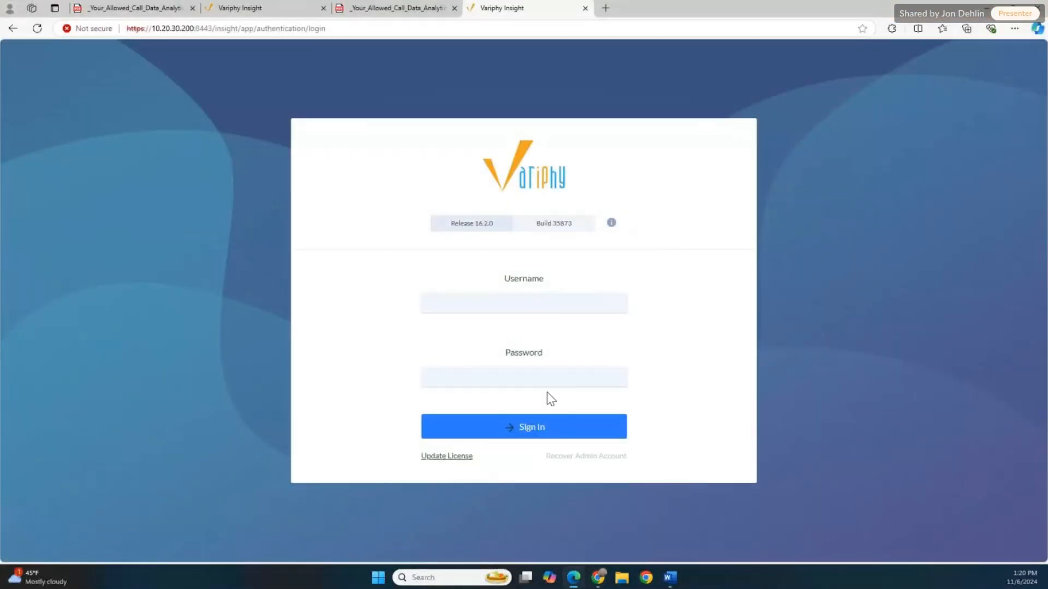
pyautogui.click(503, 299)
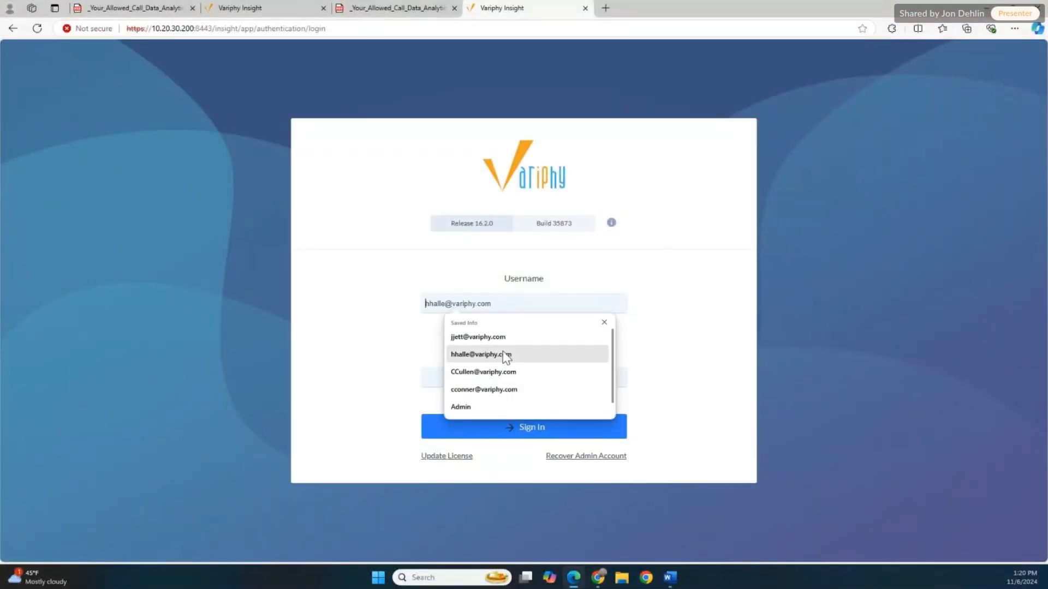
pyautogui.click(503, 356)
pyautogui.click(511, 378)
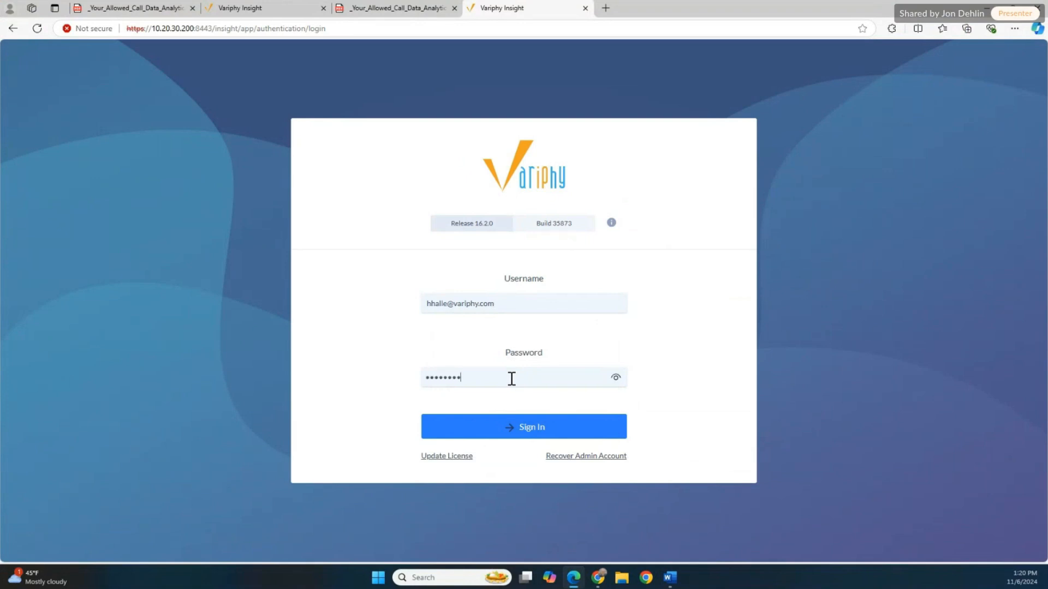
pyautogui.press('Return')
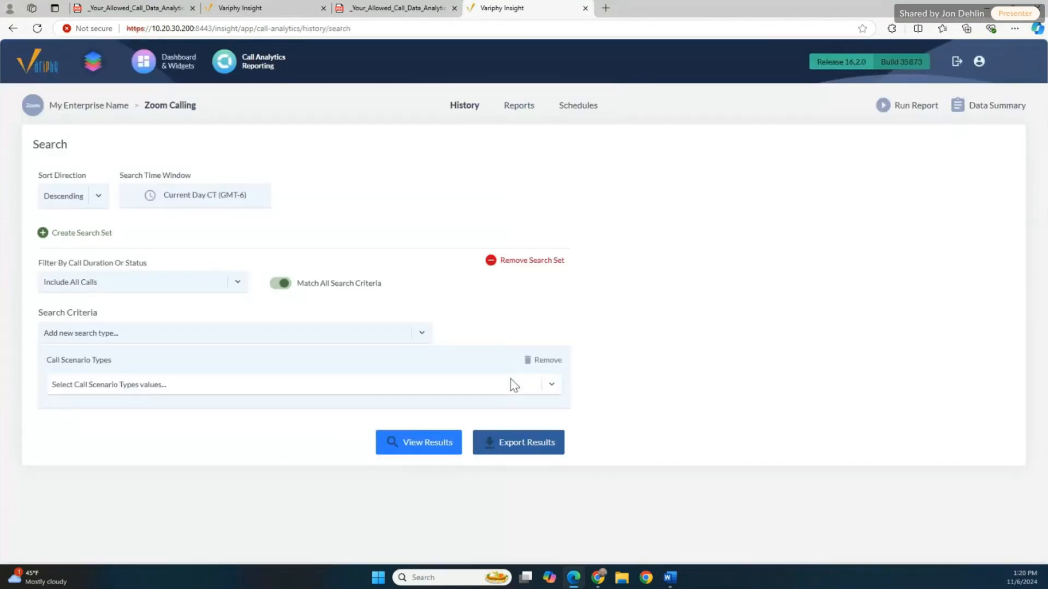
# - Look through the available search criteria types and set the history search's Call Scenario Types to Total Calls
pyautogui.click(257, 337)
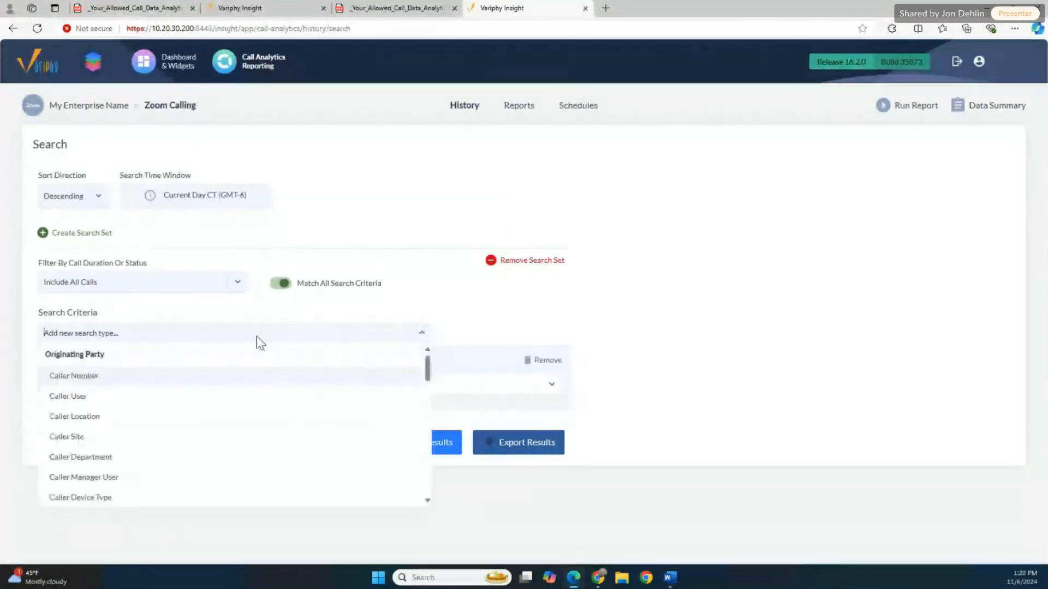
pyautogui.scroll(-3, 240, 402)
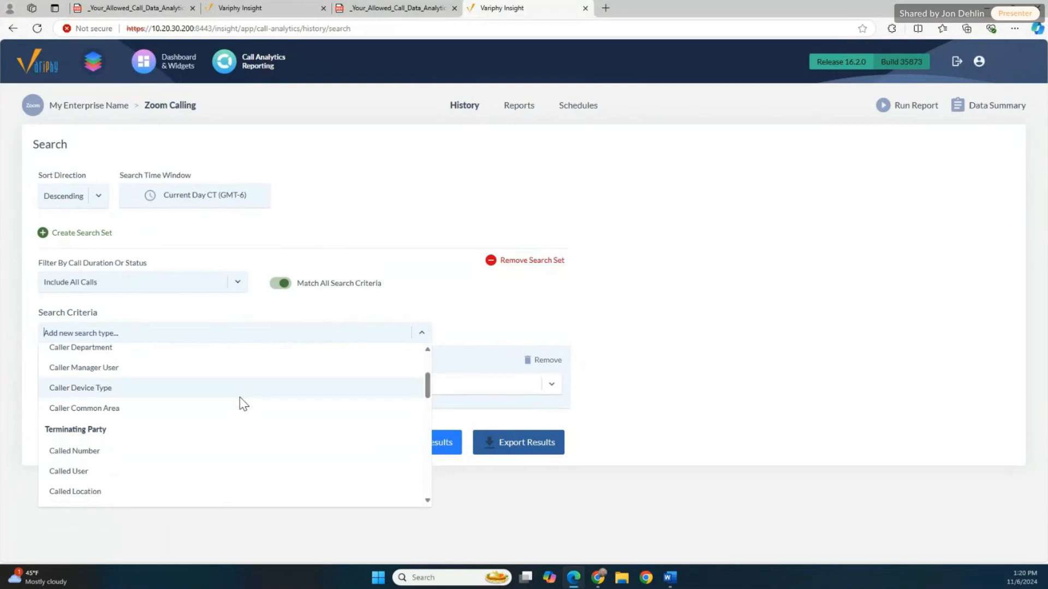
pyautogui.scroll(3, 242, 403)
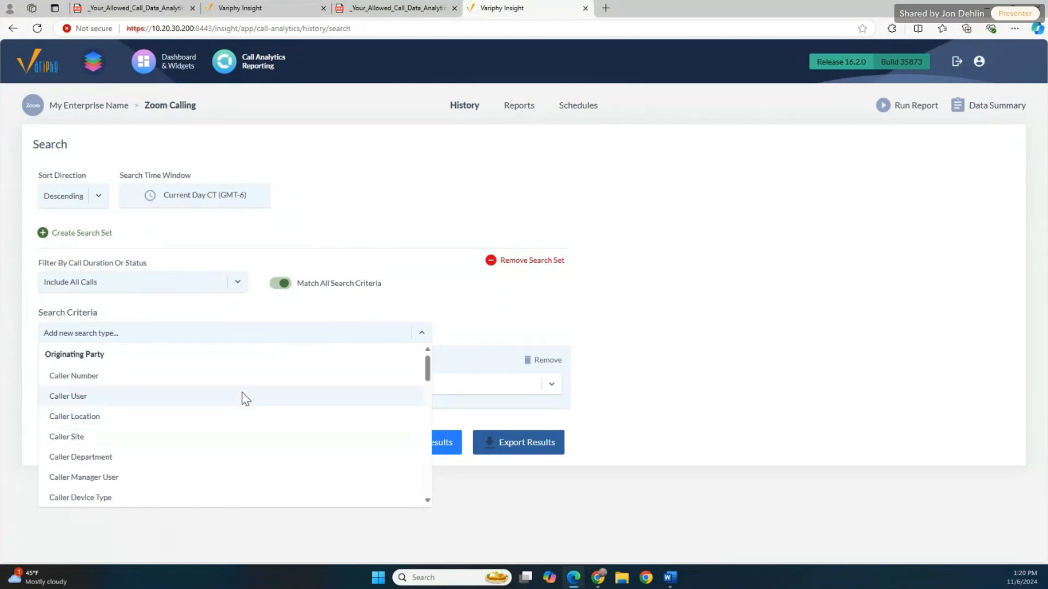
pyautogui.click(573, 308)
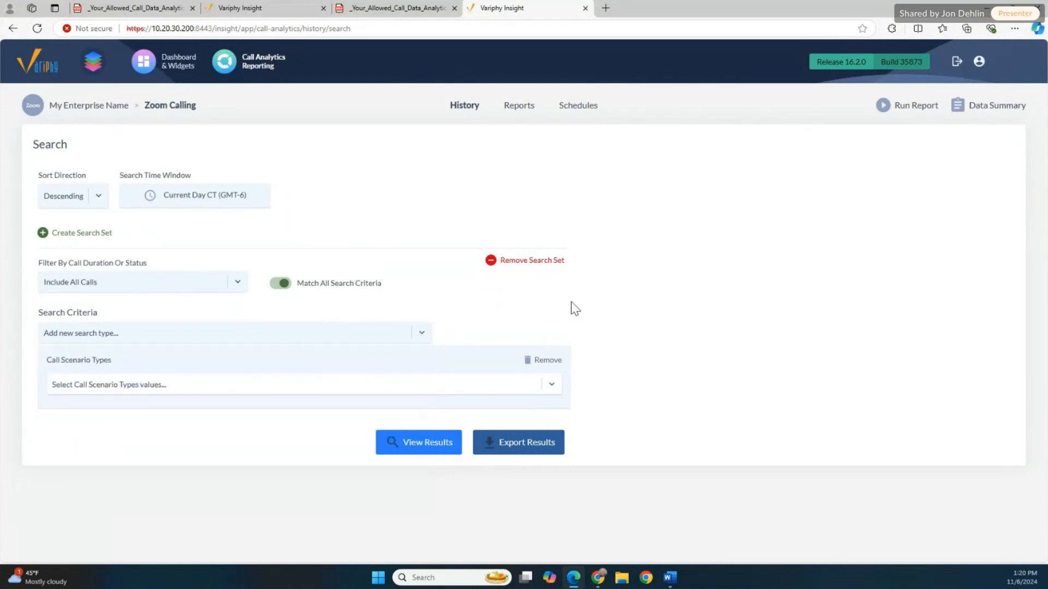
pyautogui.click(391, 389)
pyautogui.write('t')
pyautogui.click(380, 406)
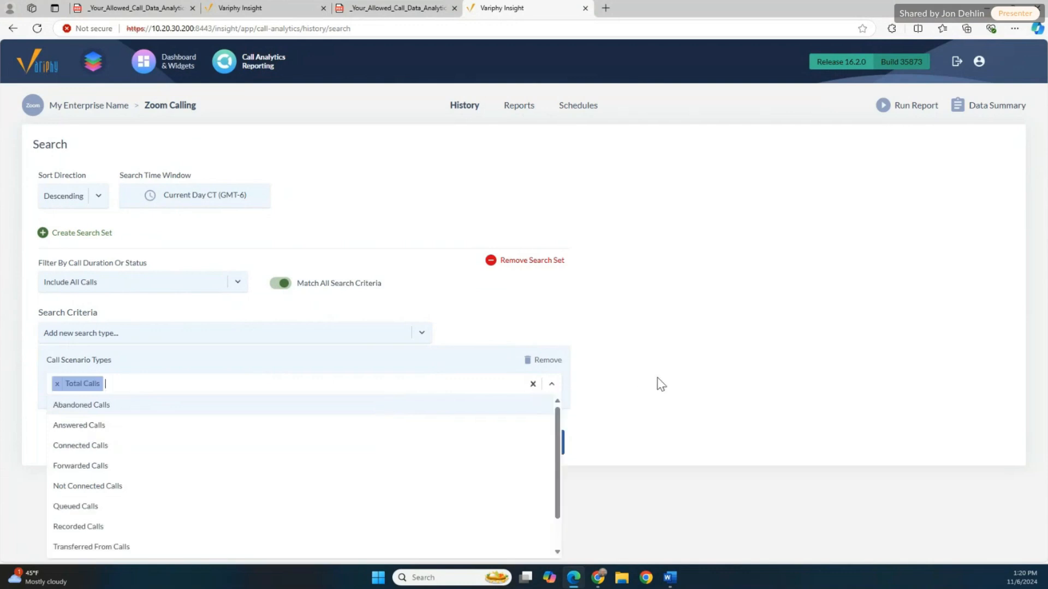
pyautogui.click(661, 384)
# - Set the search time window to Current and Previous Week and show the call history results
pyautogui.click(217, 206)
pyautogui.click(350, 273)
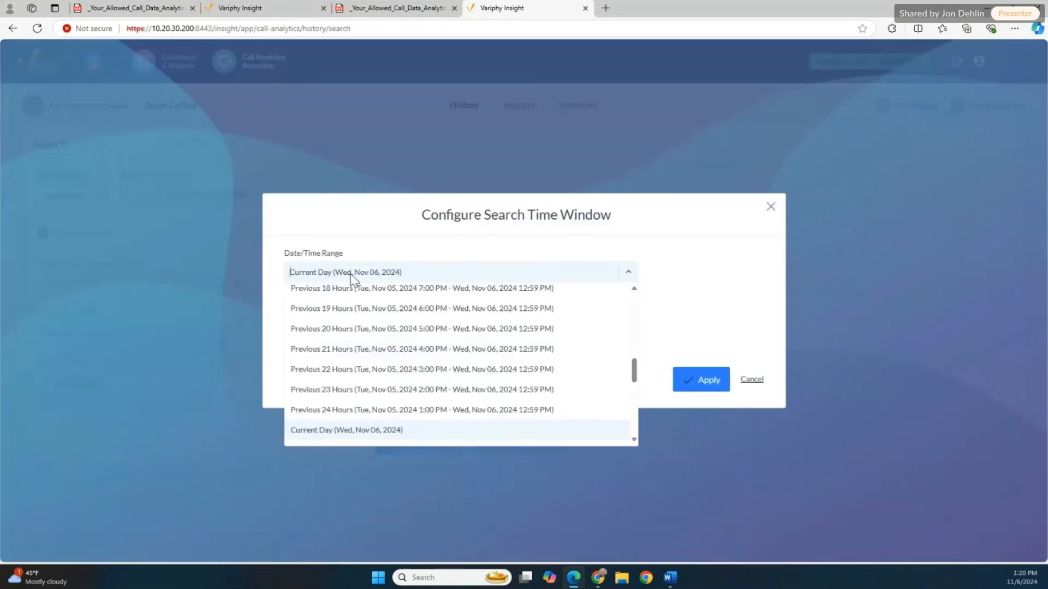
pyautogui.write('wee')
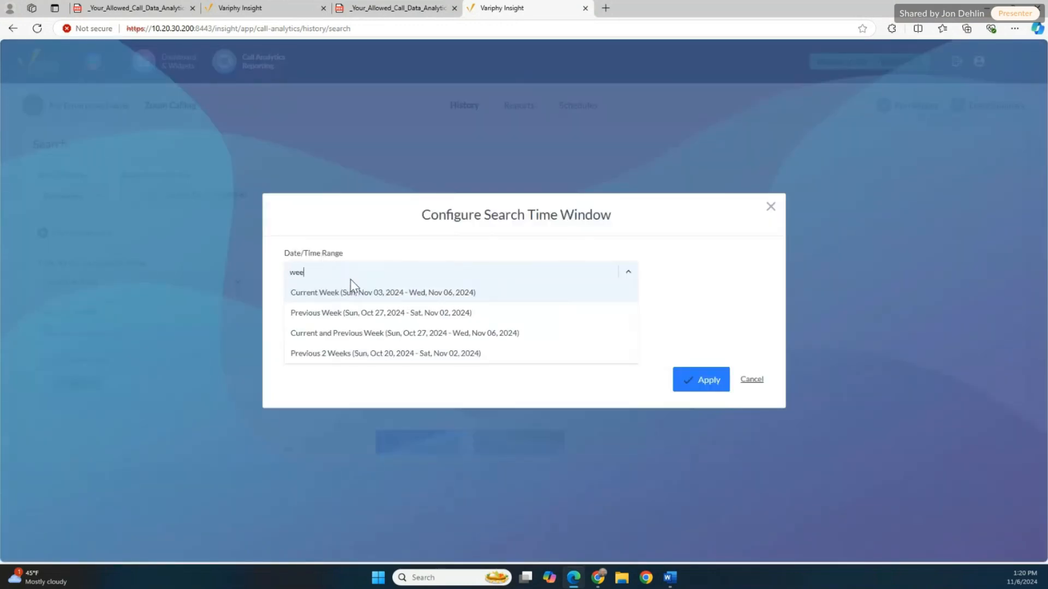
pyautogui.click(354, 332)
pyautogui.click(706, 384)
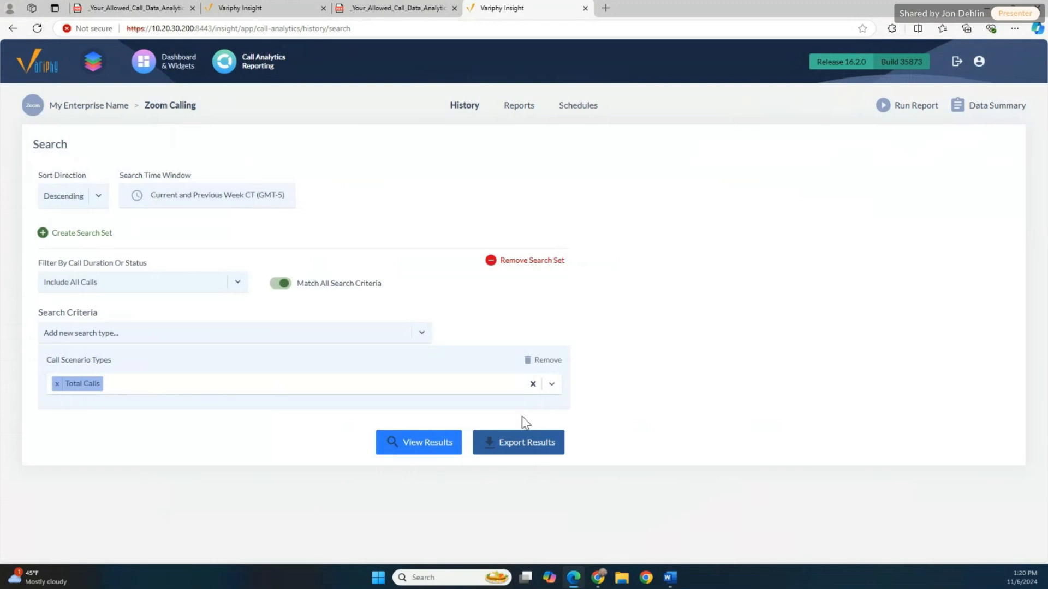
pyautogui.click(408, 448)
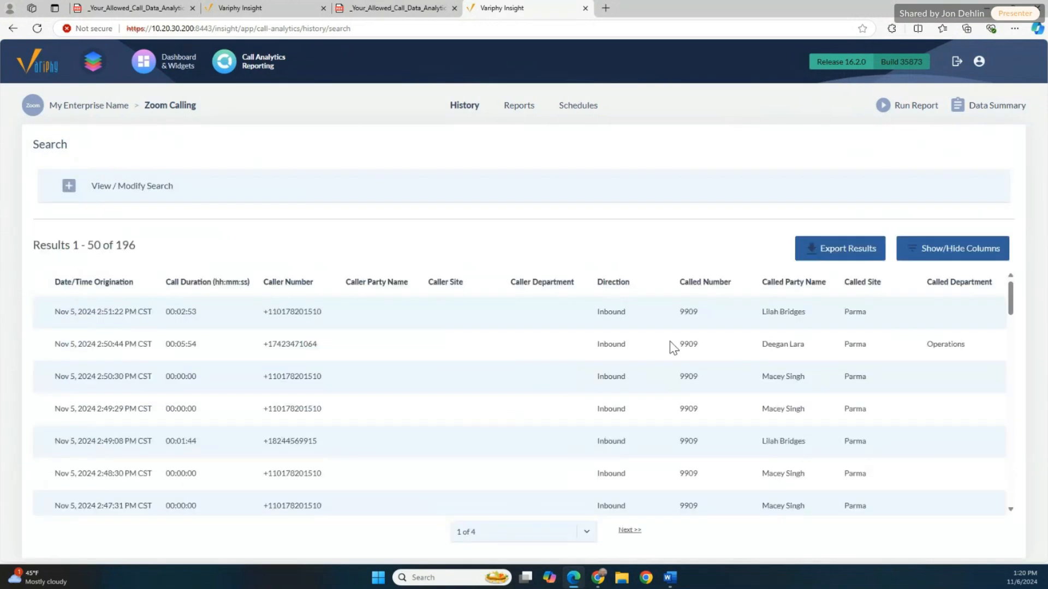
# - Add Called Queue to the visible detail columns of the call history results
pyautogui.click(938, 252)
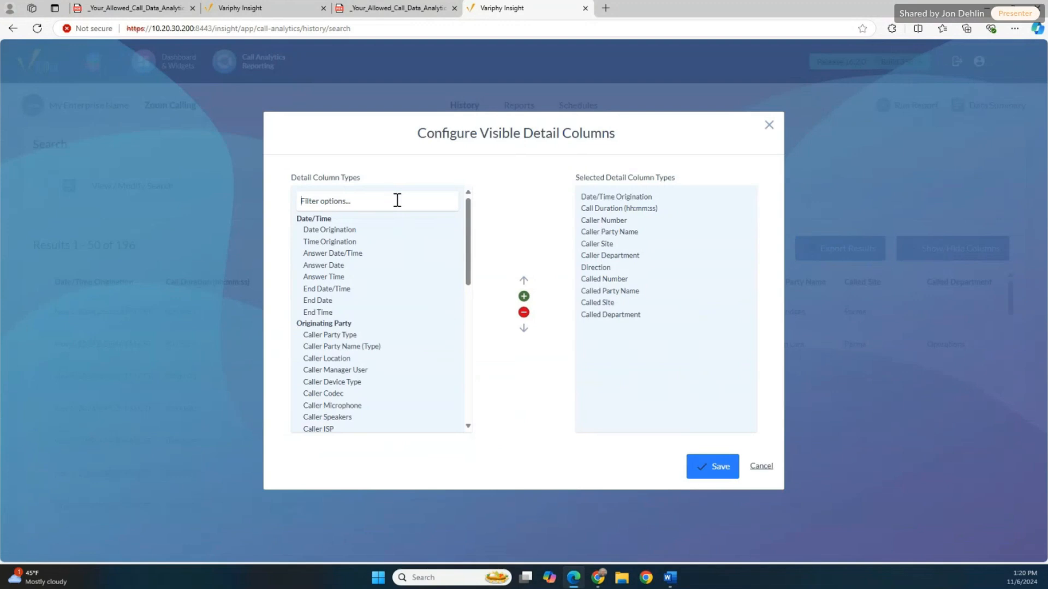
pyautogui.write('w')
pyautogui.press('BackSpace')
pyautogui.write('q')
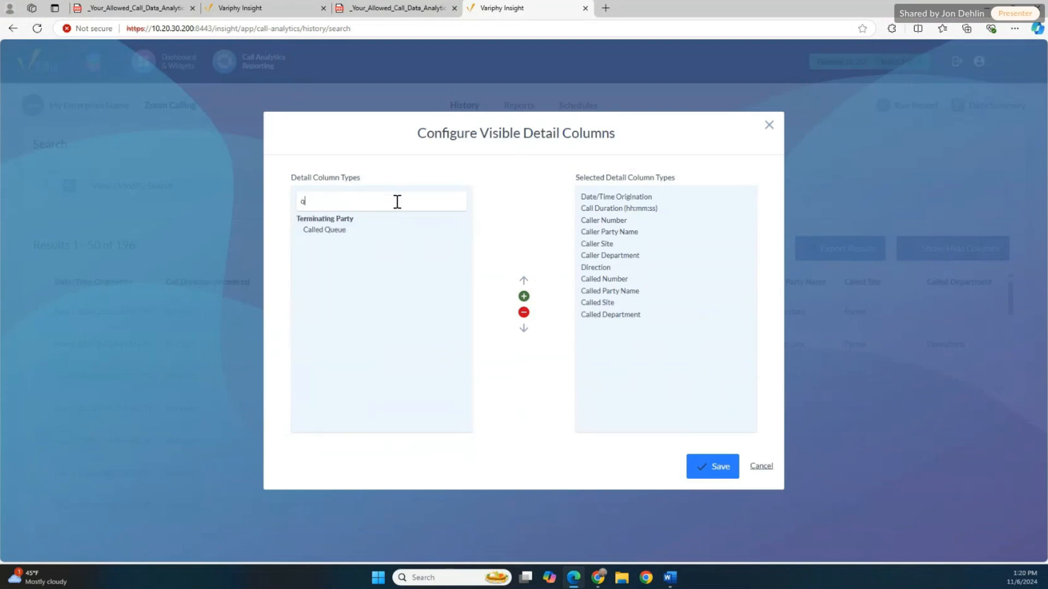
pyautogui.click(342, 231)
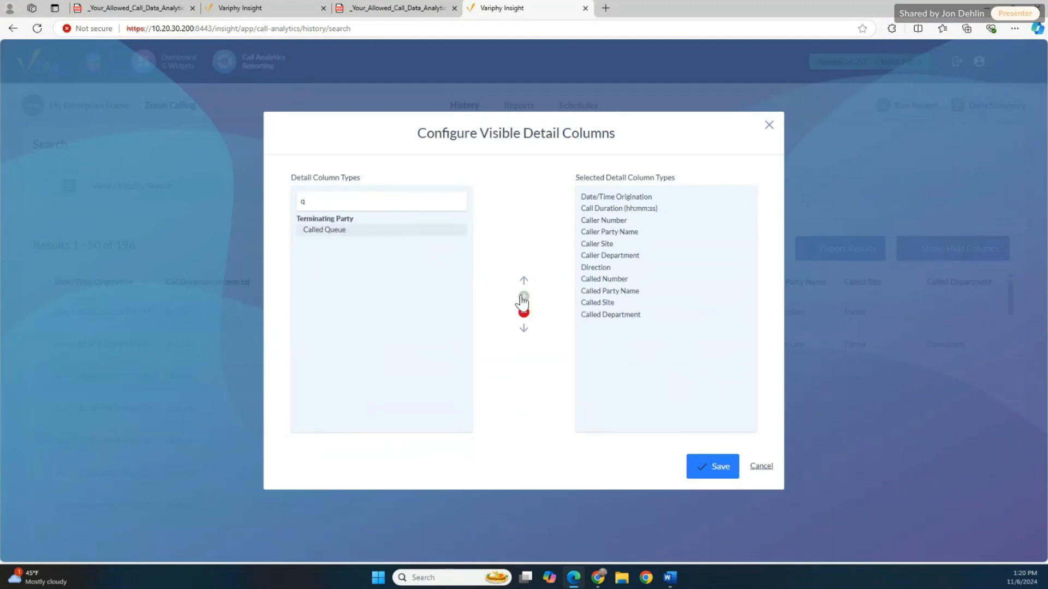
pyautogui.click(522, 297)
# - Move the Called Queue column directly after Call Duration and save the column layout
pyautogui.click(592, 326)
pyautogui.click(524, 280)
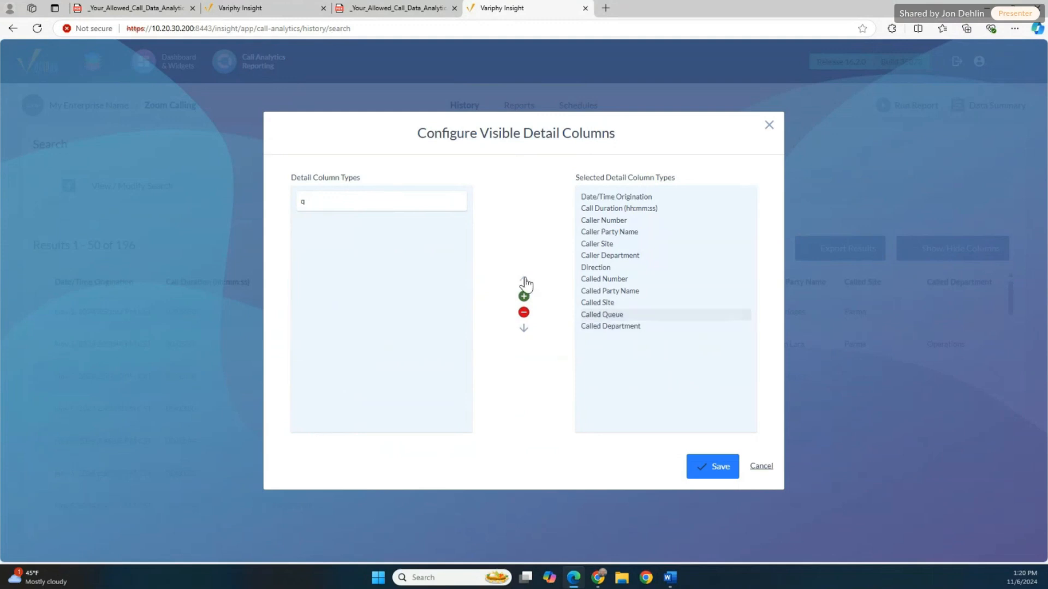
pyautogui.click(524, 281)
pyautogui.click(524, 280)
pyautogui.click(524, 281)
pyautogui.click(524, 281)
pyautogui.click(523, 280)
pyautogui.click(524, 280)
pyautogui.click(524, 280)
pyautogui.click(524, 280)
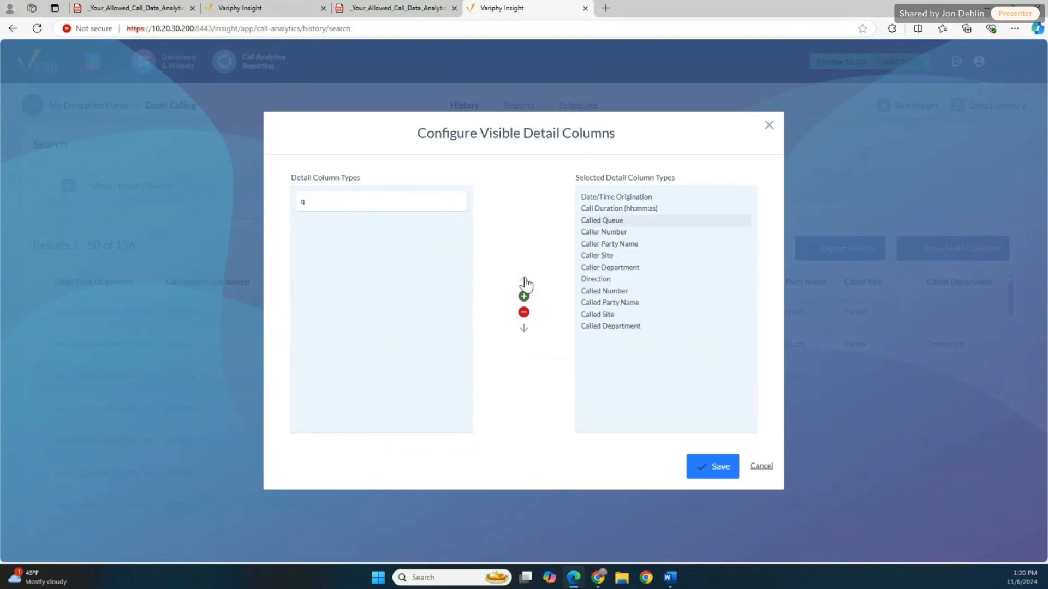
pyautogui.click(709, 468)
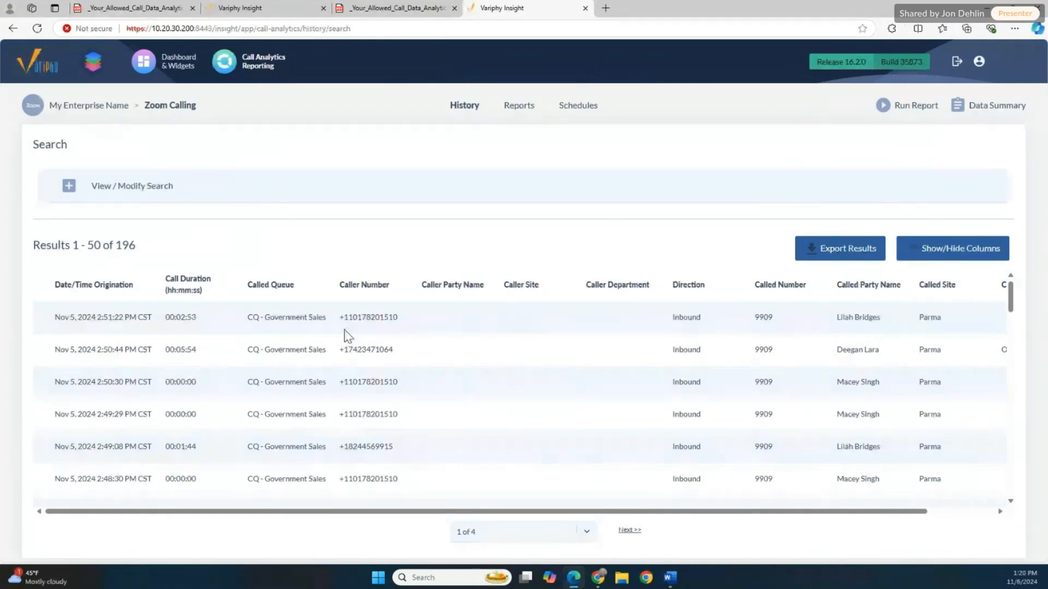
# - Examine the Called Queue values across the call history results, and open the list of Zoom Calling reports
pyautogui.scroll(-2, 345, 334)
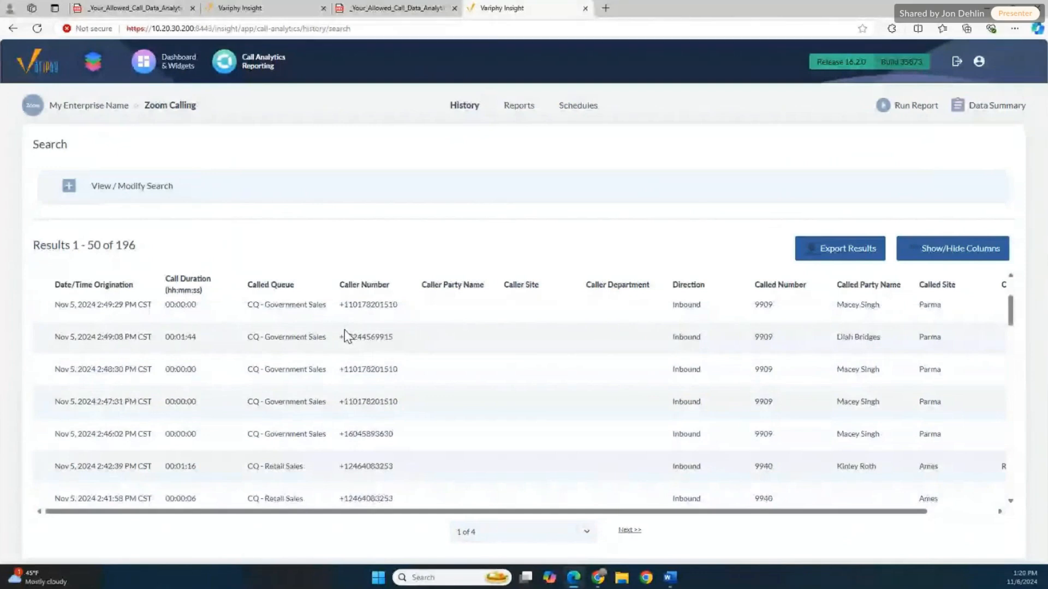
pyautogui.scroll(-6, 345, 334)
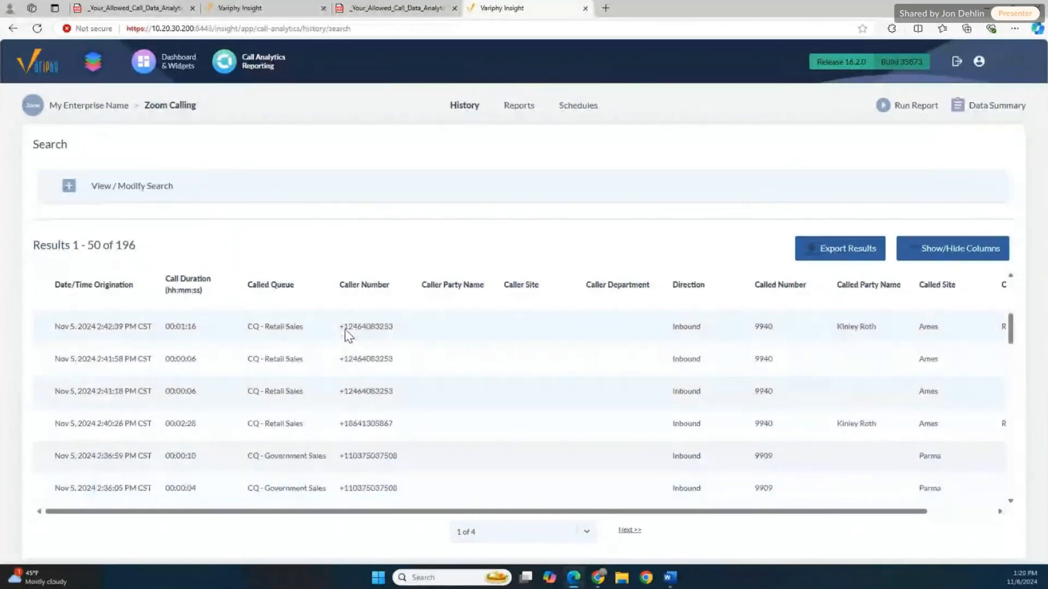
pyautogui.moveTo(311, 390); pyautogui.dragTo(244, 391)
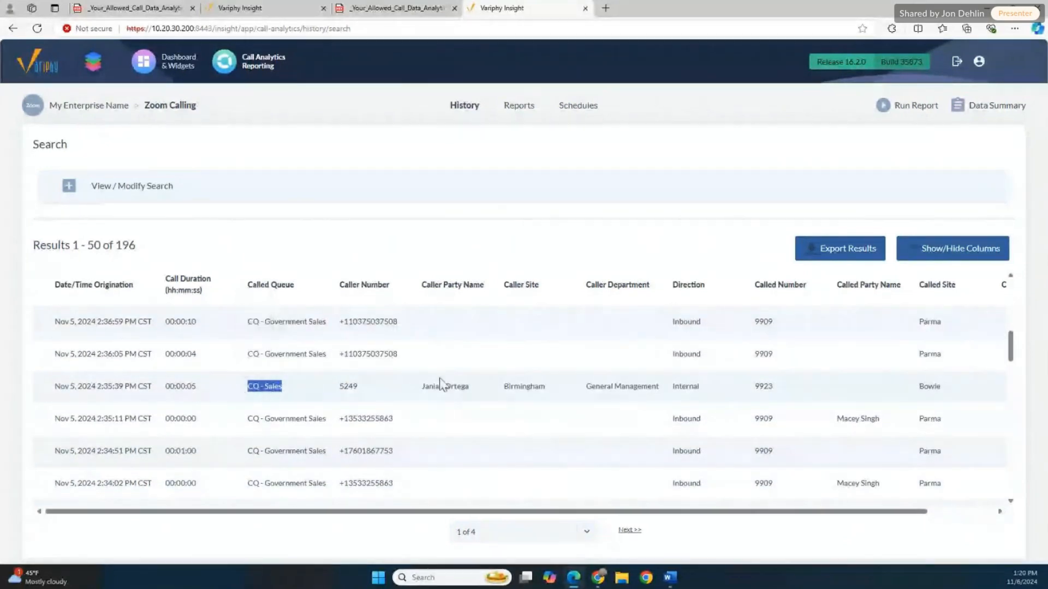
pyautogui.scroll(1, 445, 381)
pyautogui.scroll(2, 446, 381)
pyautogui.scroll(-1, 444, 379)
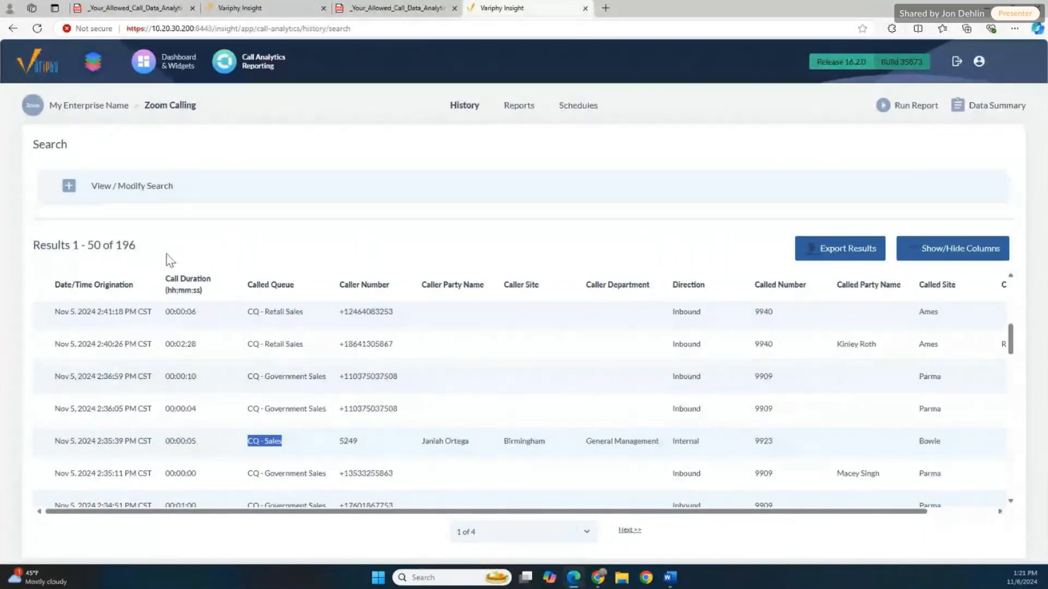
pyautogui.scroll(-3, 262, 301)
pyautogui.scroll(-4, 277, 304)
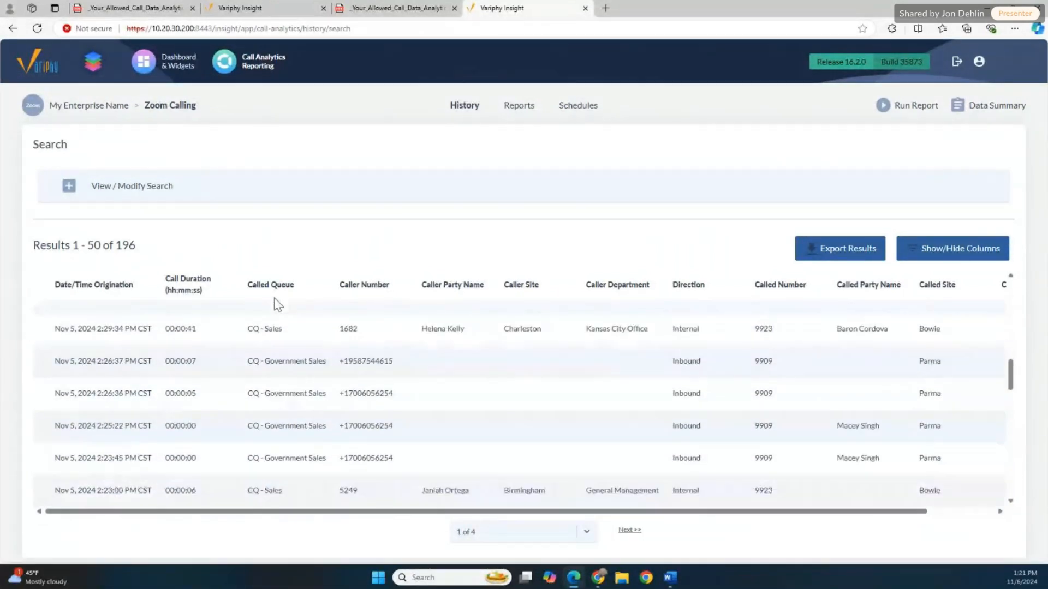
pyautogui.scroll(-1, 338, 384)
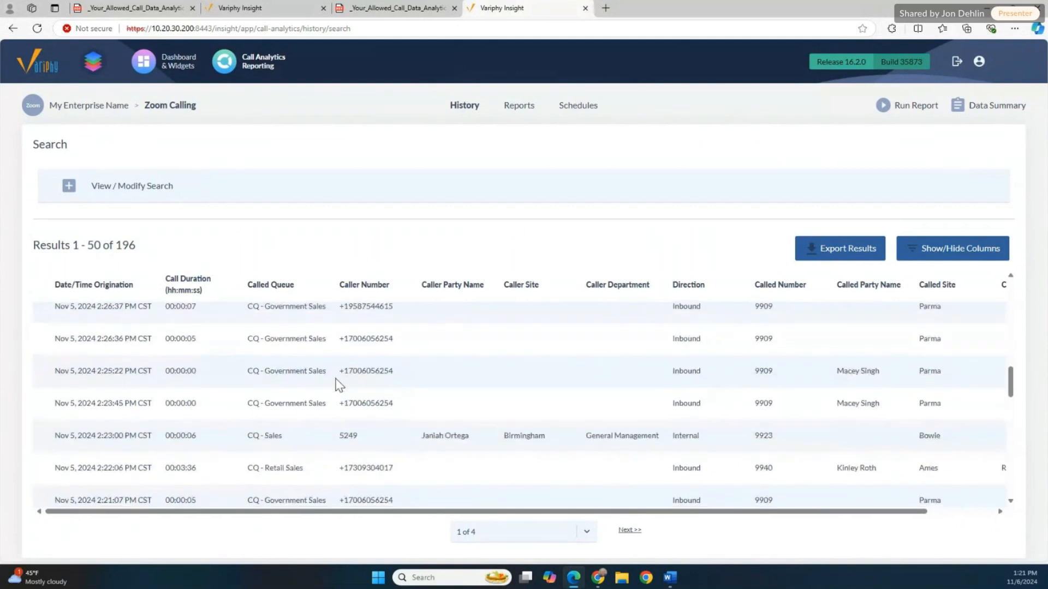
pyautogui.scroll(10, 339, 376)
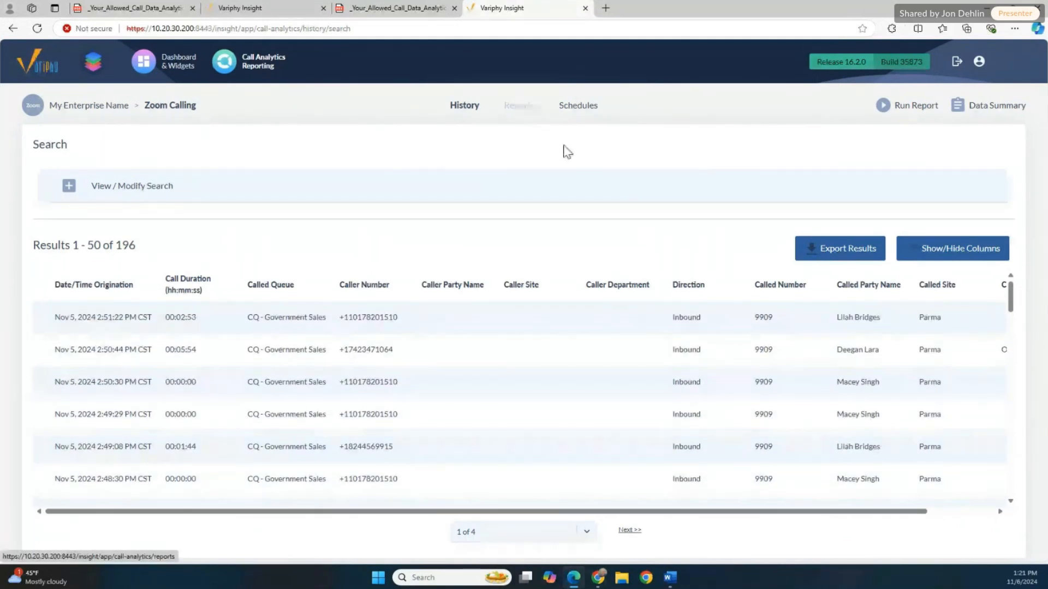
pyautogui.click(521, 113)
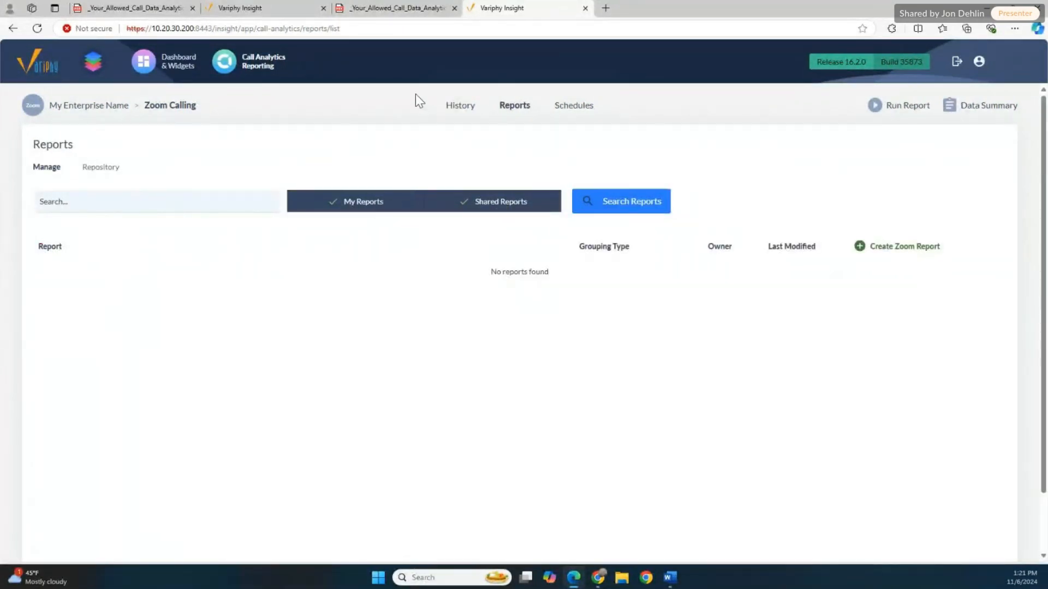
# - Switch to the administrator session in Chrome and open the third non-admin webinar user's Zoom Calling reporting permissions for editing
pyautogui.click(577, 583)
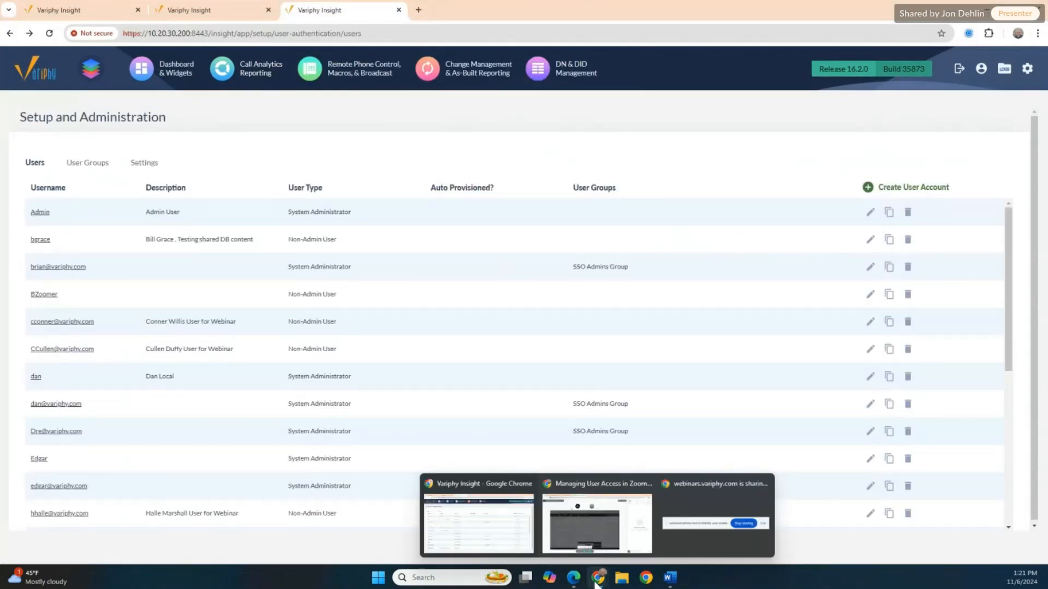
pyautogui.click(46, 515)
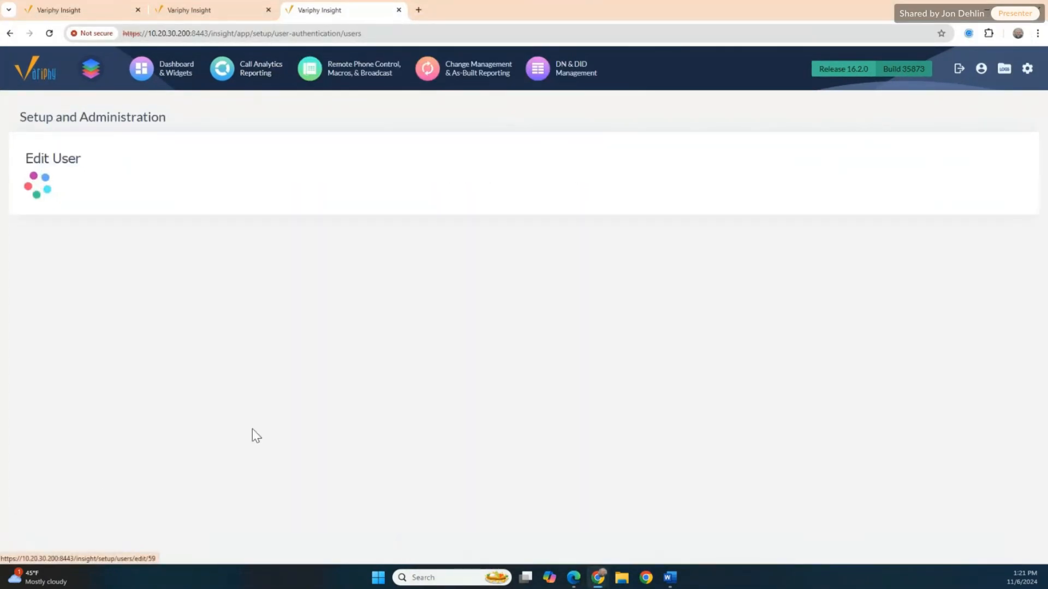
pyautogui.scroll(-2, 305, 404)
pyautogui.scroll(-9, 326, 409)
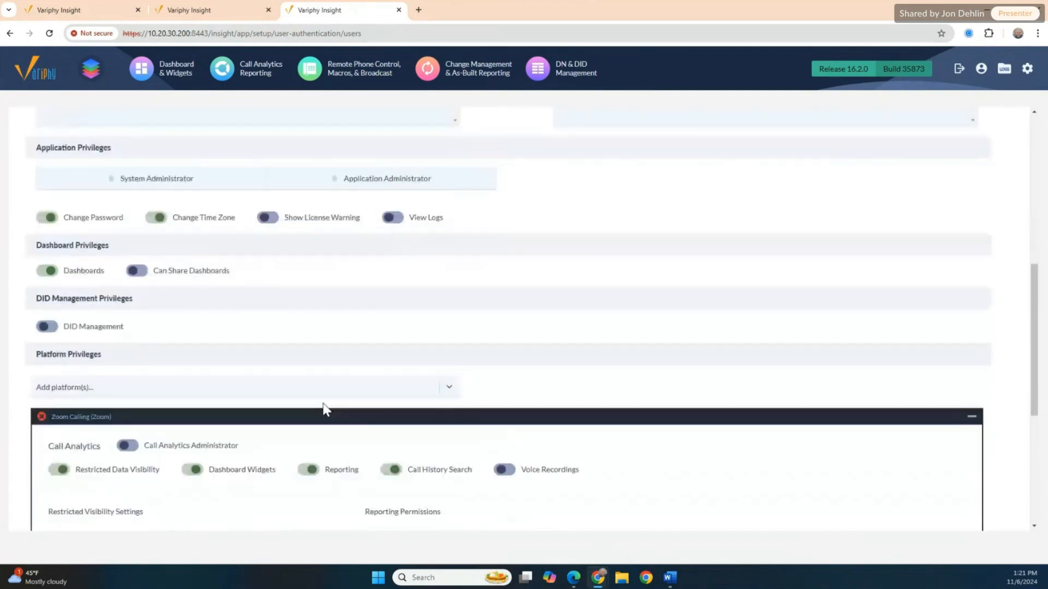
pyautogui.click(473, 383)
pyautogui.click(471, 396)
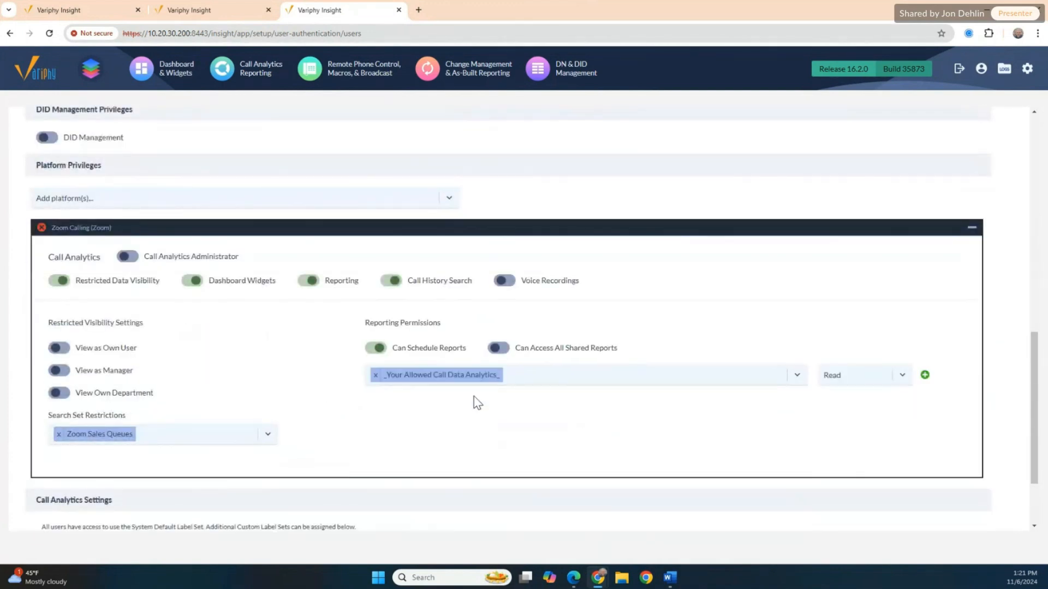
# - Grant the user Edit access to the _Your Allowed Call Data Analytics_ report and save the account
pyautogui.click(925, 376)
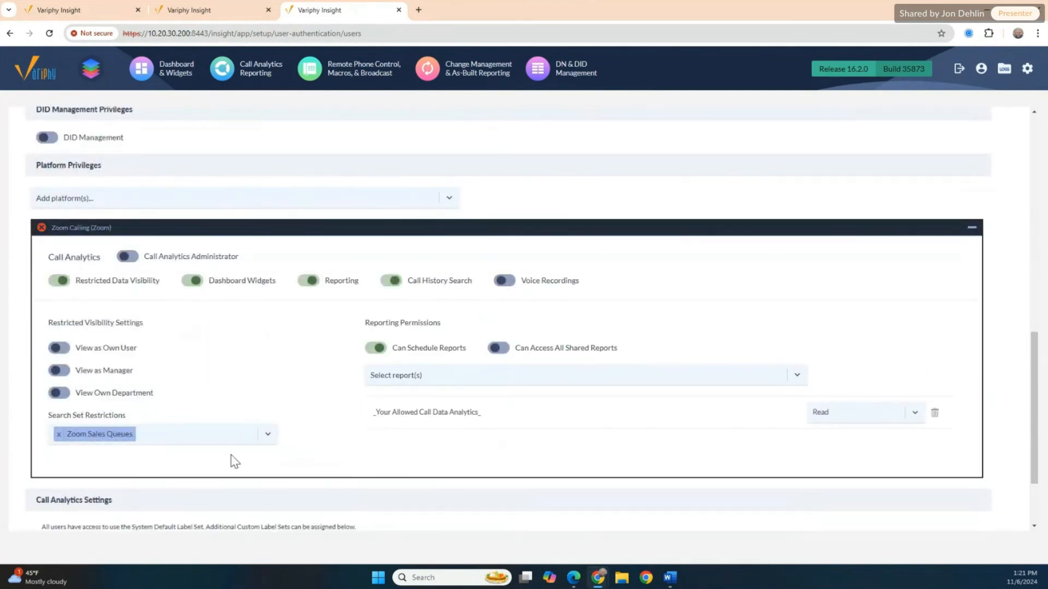
pyautogui.click(922, 417)
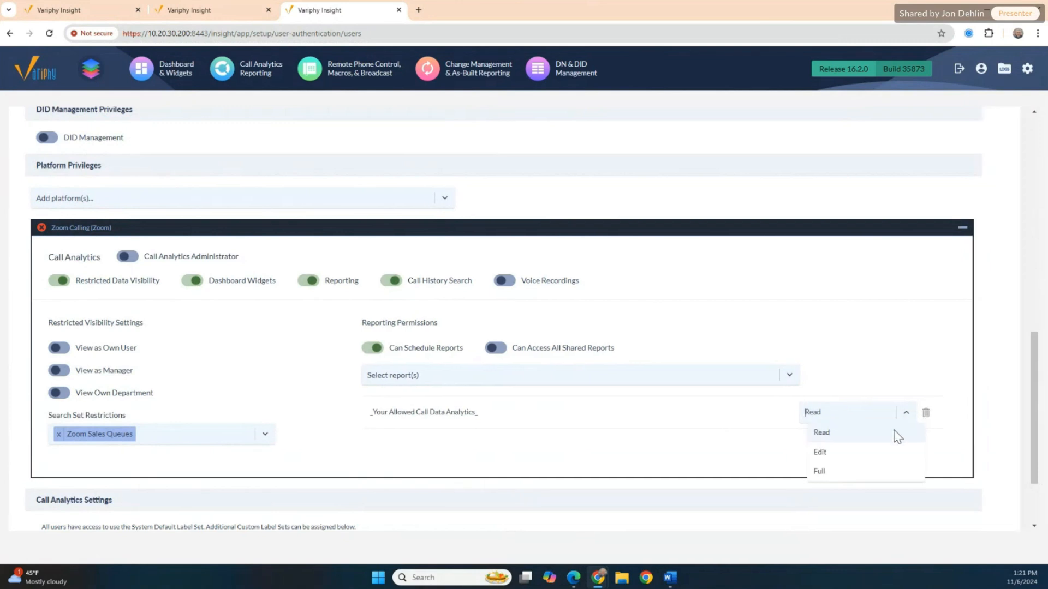
pyautogui.click(865, 452)
pyautogui.scroll(-1, 513, 455)
pyautogui.scroll(-2, 513, 455)
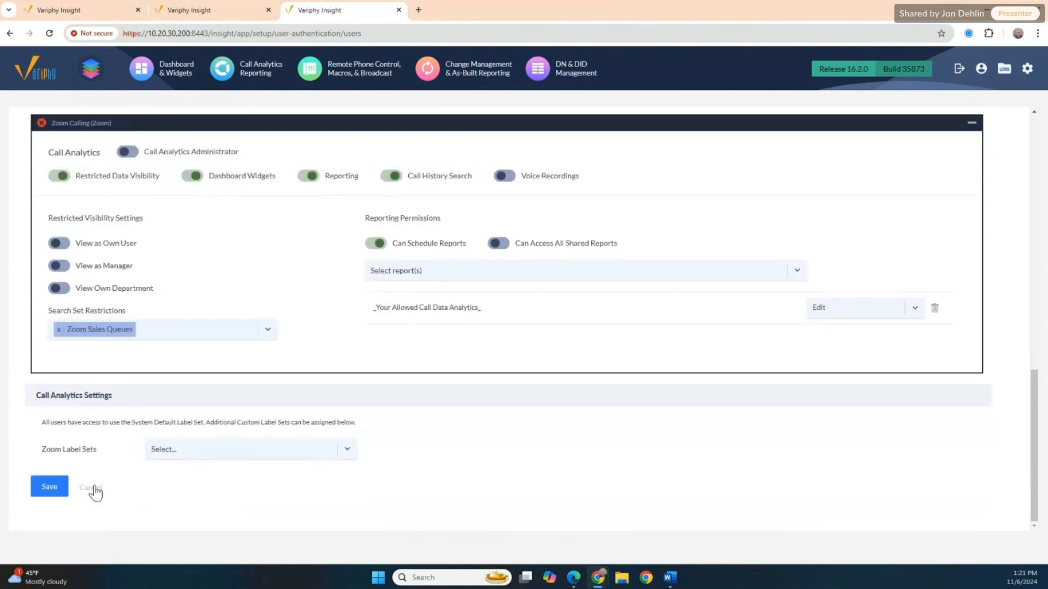
pyautogui.click(34, 497)
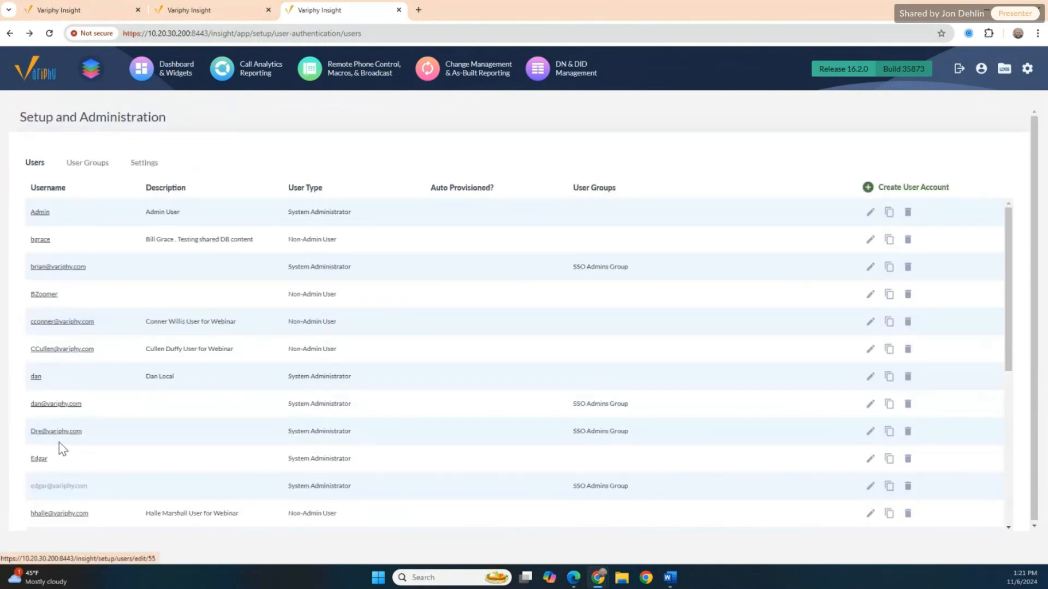
# - Switch to the restricted user's session in Edge, reload the call analytics, and open the list of Zoom Calling reports
pyautogui.moveTo(580, 583)
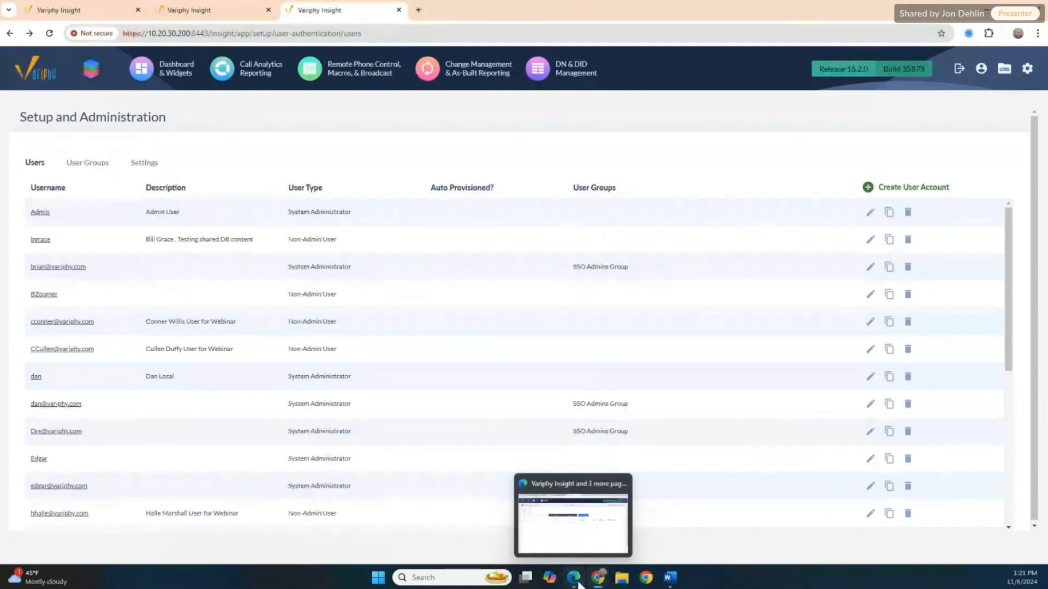
pyautogui.click(579, 583)
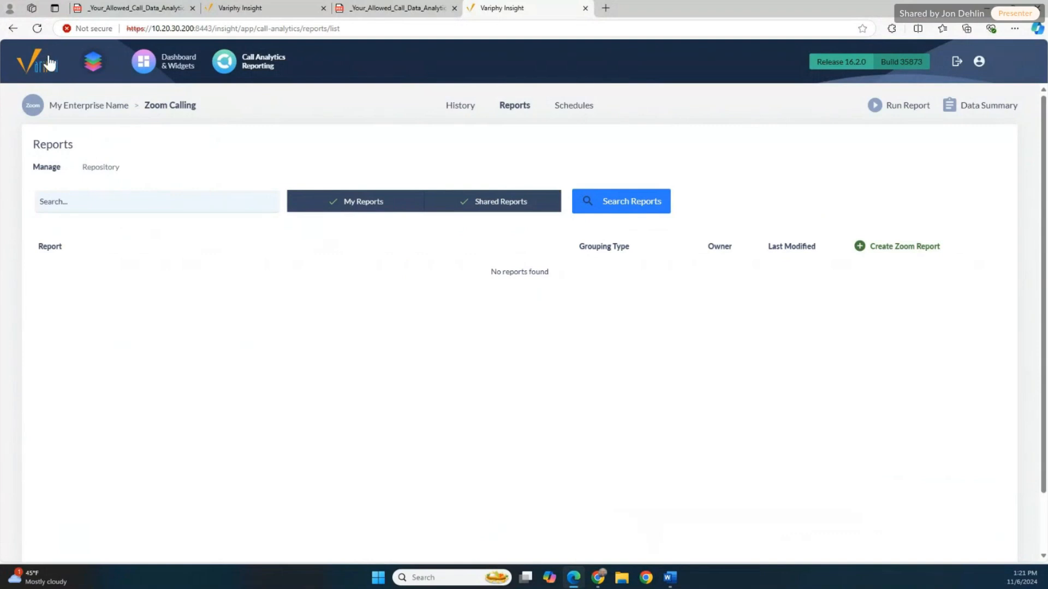
pyautogui.click(43, 65)
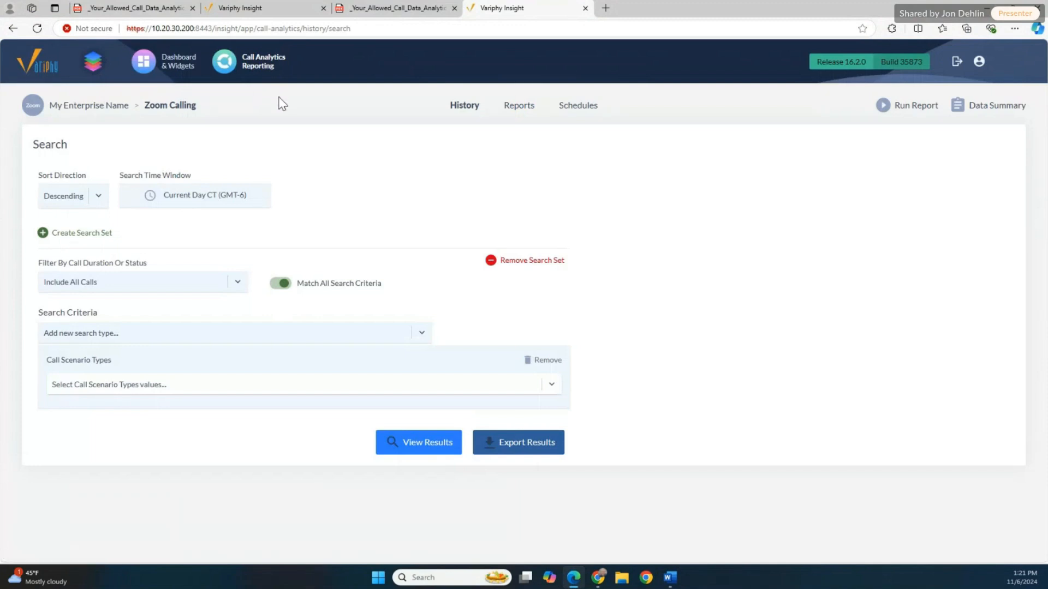
pyautogui.click(512, 108)
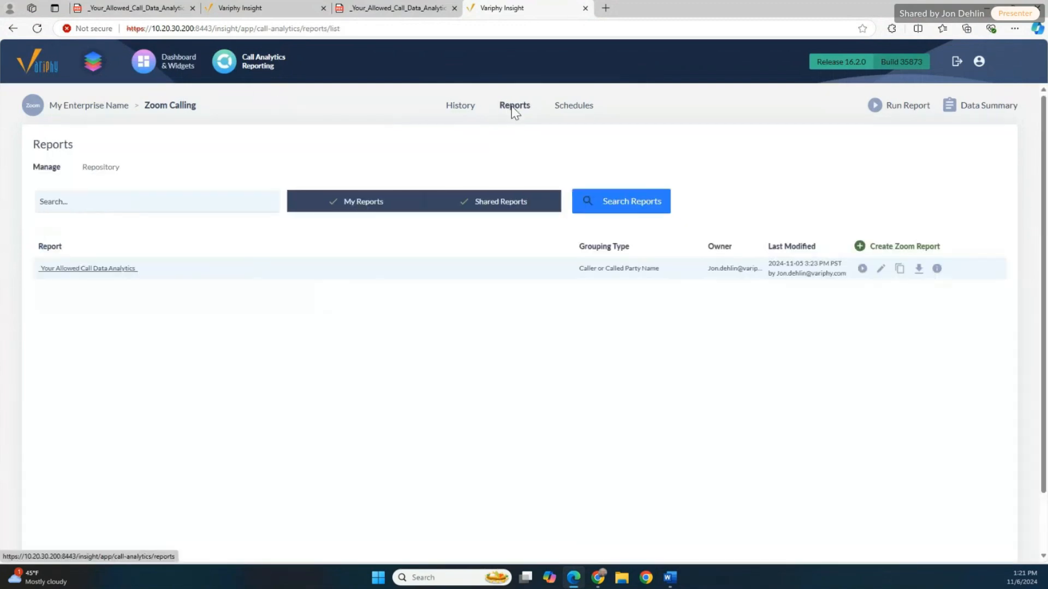
pyautogui.click(90, 271)
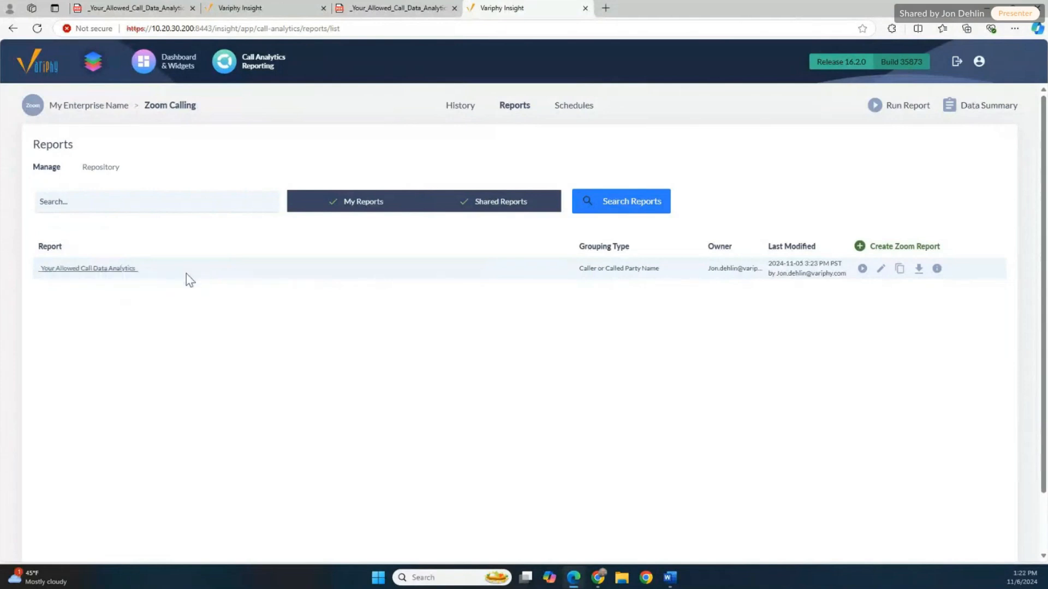
# - Run the _Your Allowed Call Data Analytics_ report for Current and Previous Week and open the downloaded PDF
pyautogui.click(863, 270)
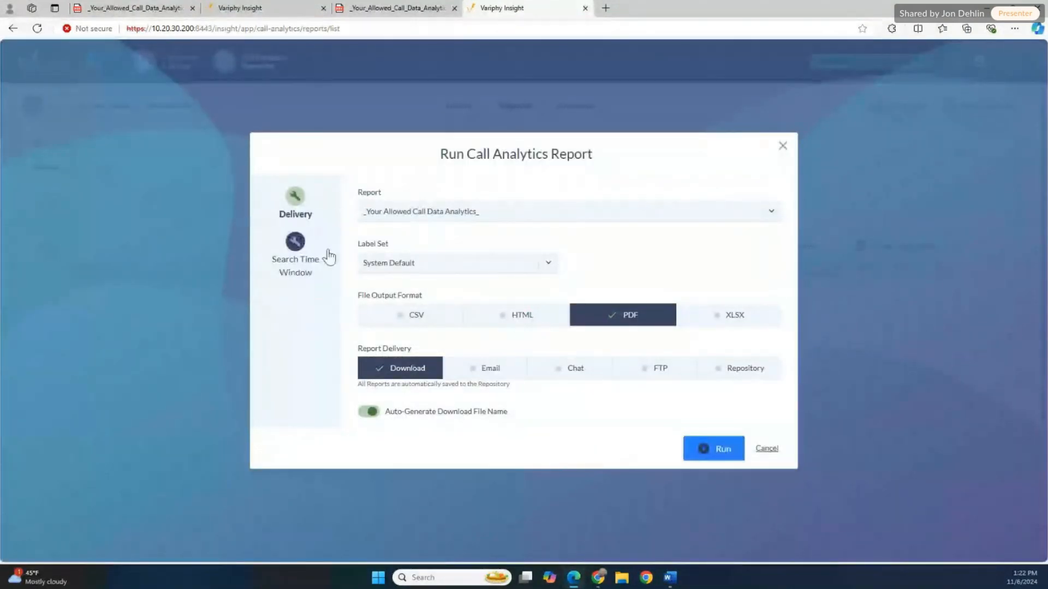
pyautogui.click(304, 253)
pyautogui.click(401, 261)
pyautogui.write('w')
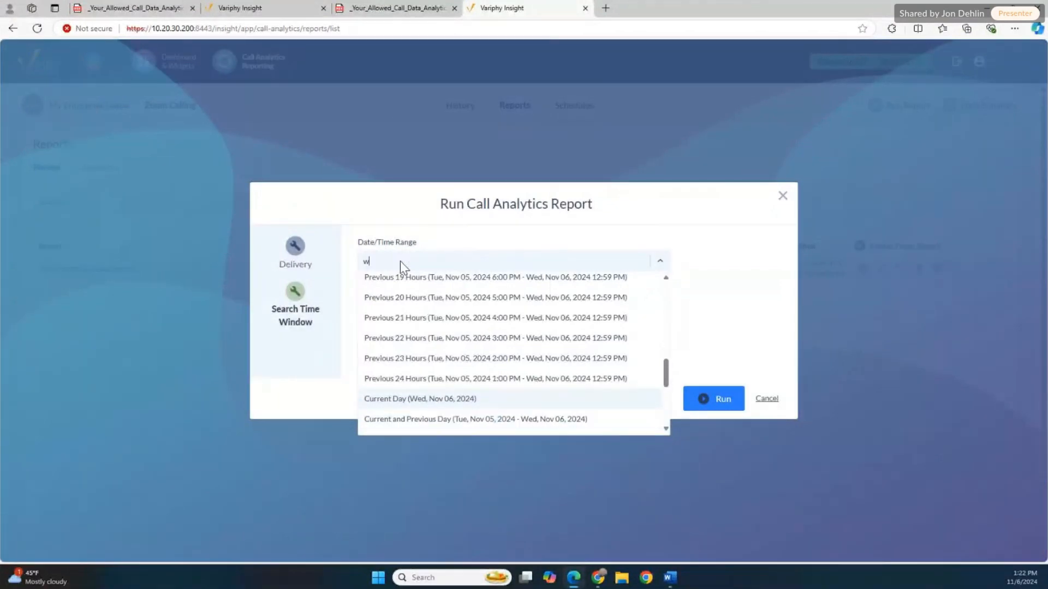
pyautogui.write('eek')
pyautogui.click(412, 318)
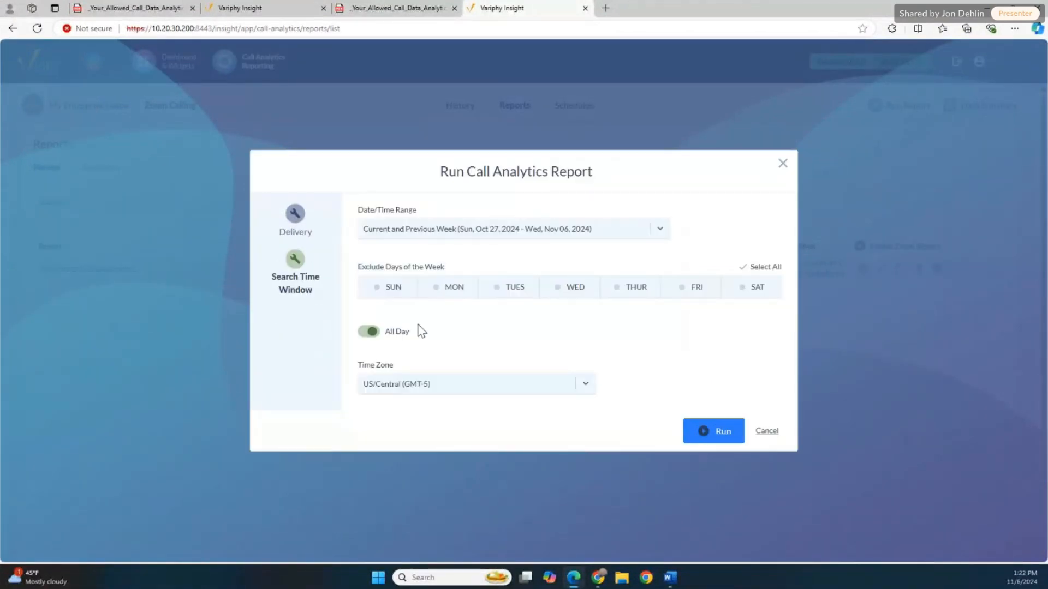
pyautogui.click(722, 431)
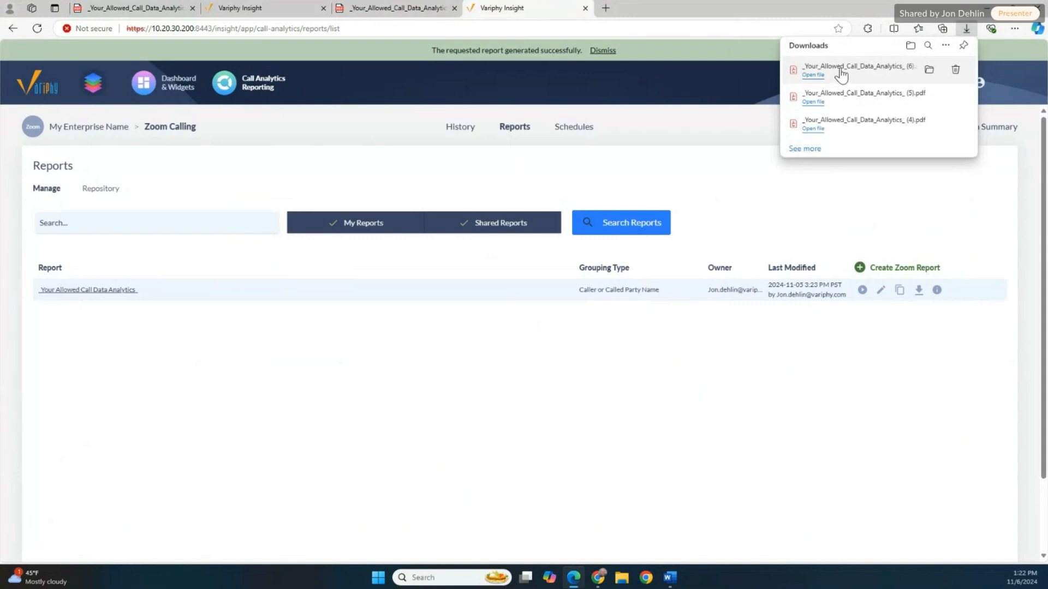
pyautogui.click(841, 74)
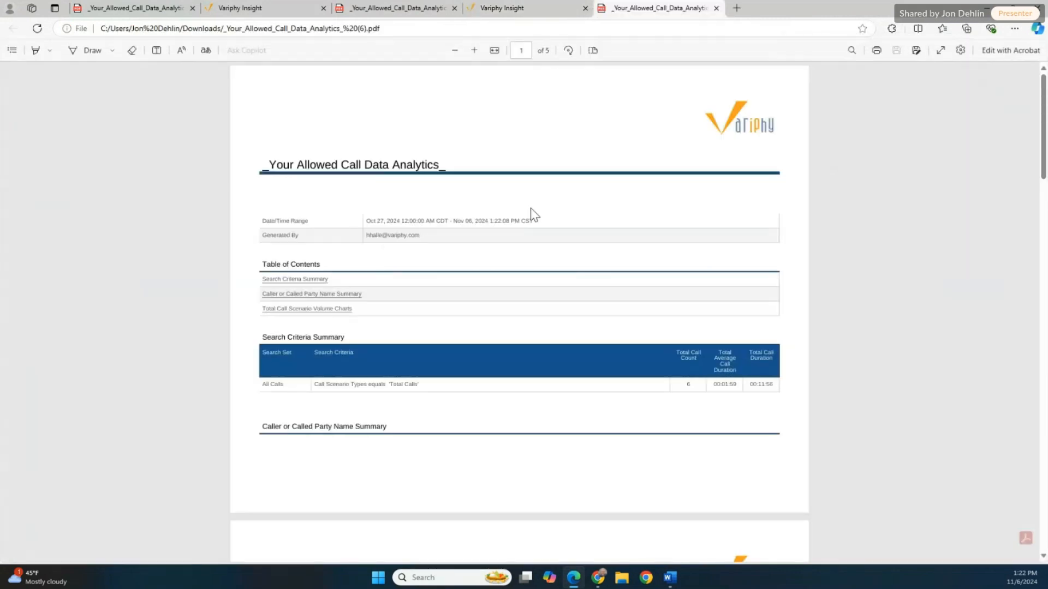
# - Examine the PDF's search criteria and party name summaries, and return to the Zoom Calling history search
pyautogui.scroll(-4, 531, 214)
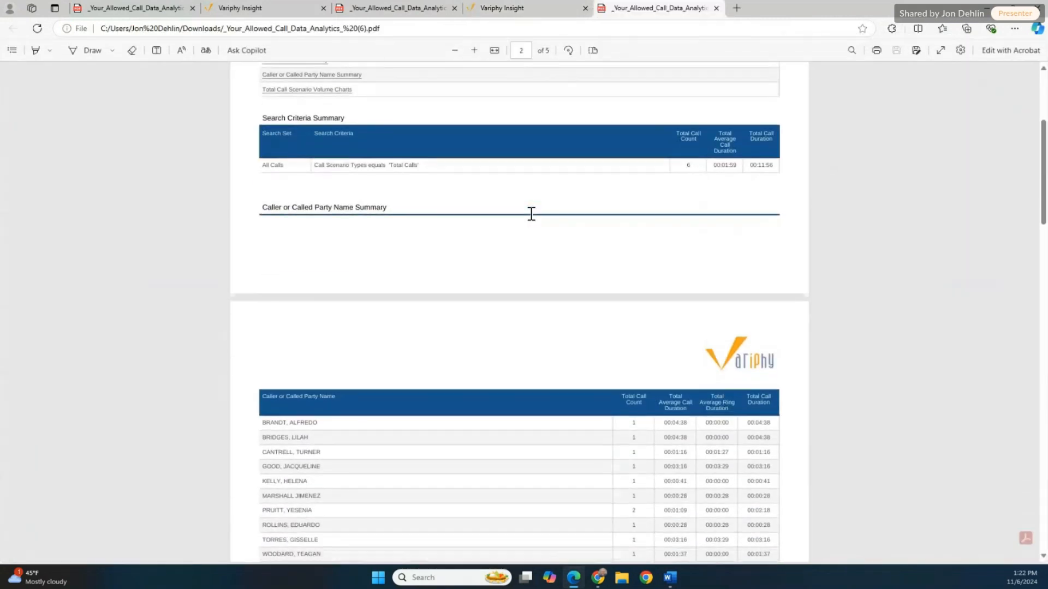
pyautogui.scroll(-1, 531, 213)
pyautogui.scroll(-1, 531, 213)
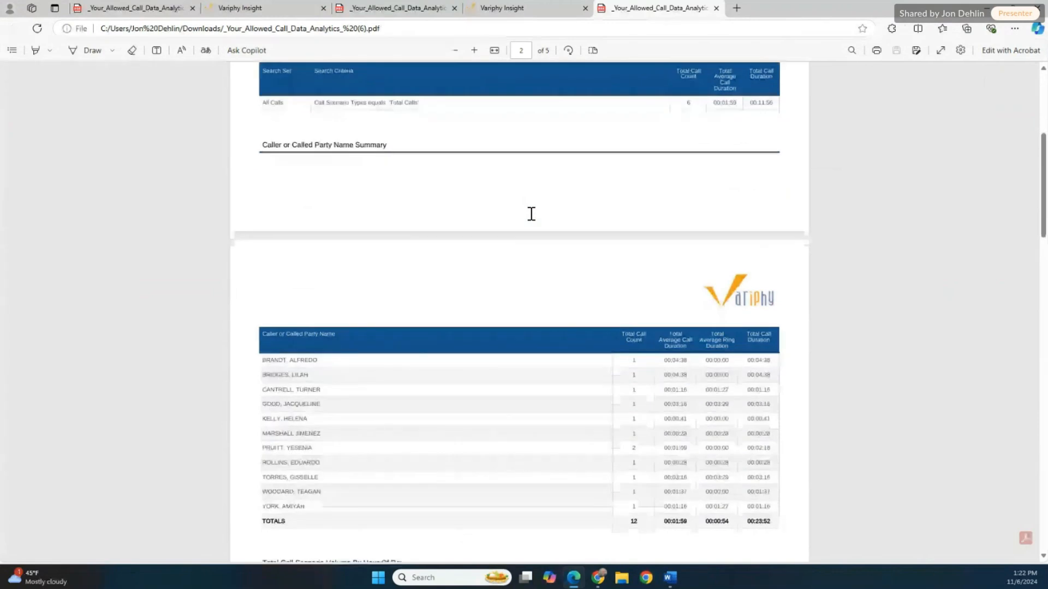
pyautogui.scroll(-1, 531, 213)
pyautogui.scroll(-2, 531, 214)
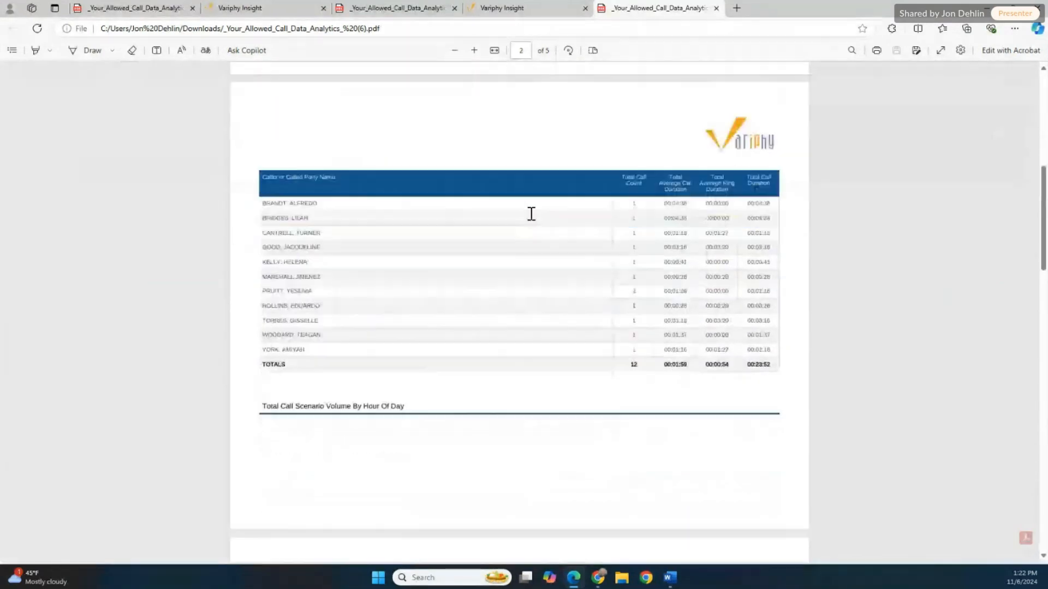
pyautogui.scroll(3, 528, 220)
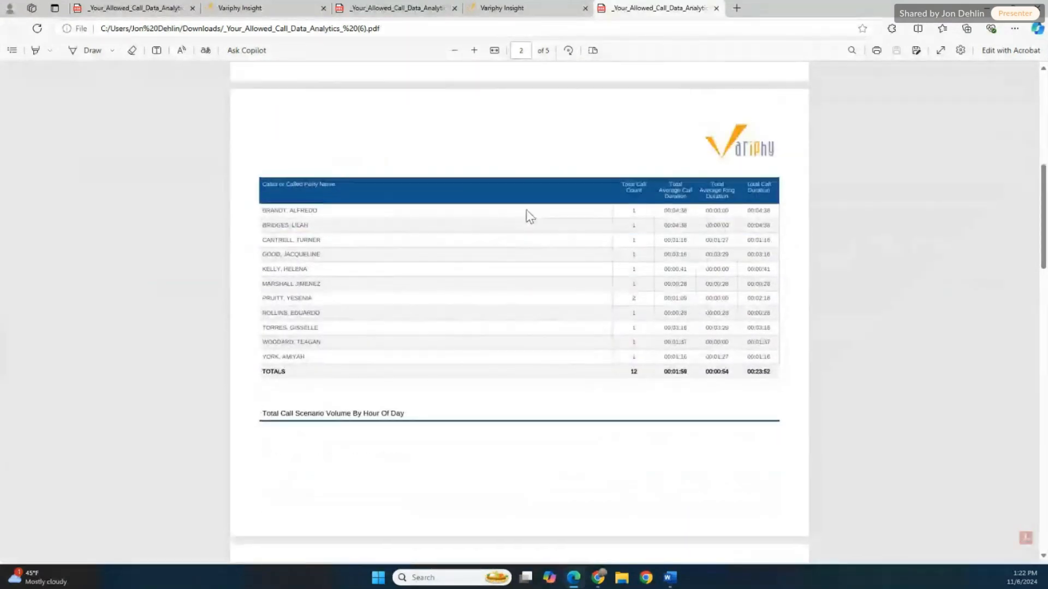
pyautogui.scroll(5, 528, 216)
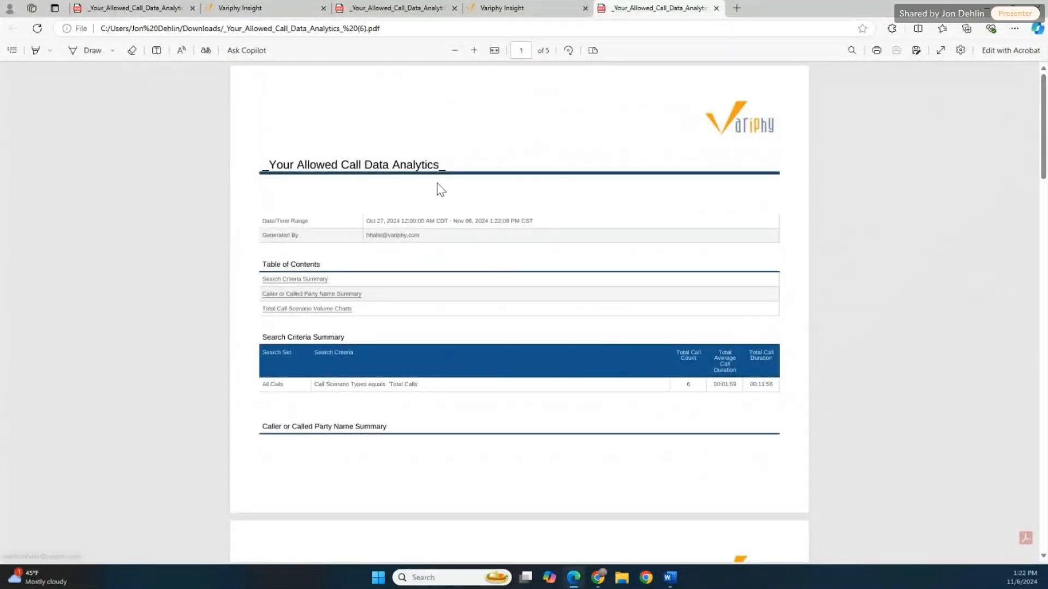
pyautogui.click(538, 8)
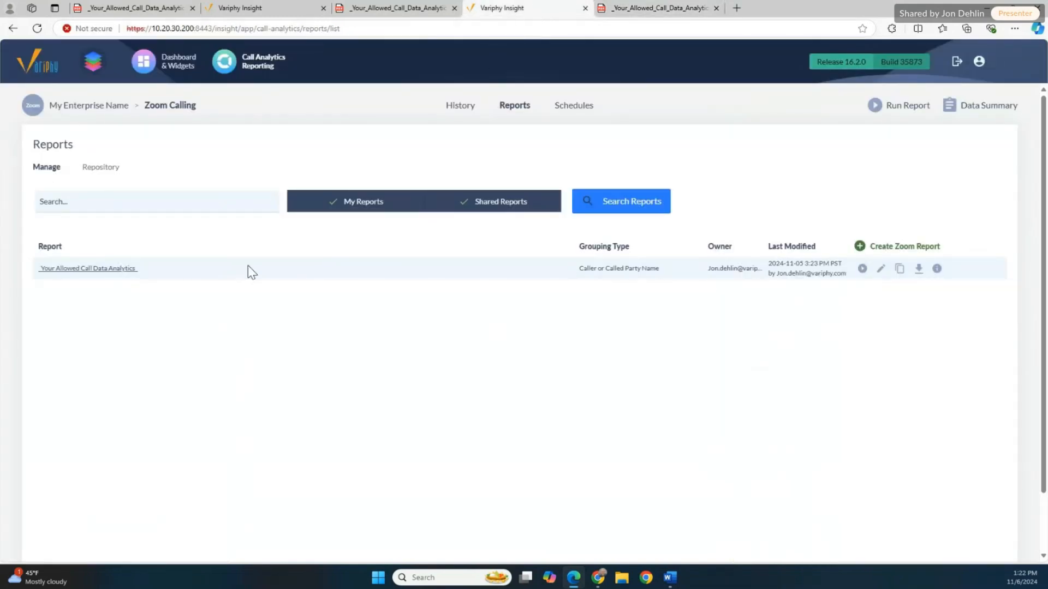
pyautogui.click(462, 105)
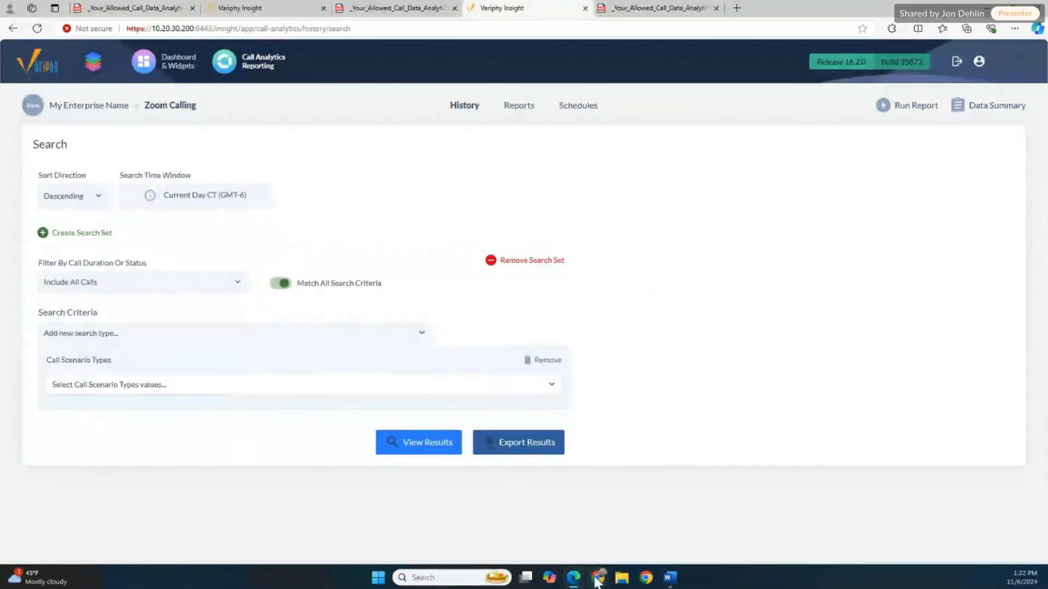
# - Switch to the administrator session in Chrome, open the non-admin Zoom webinar user, and review the Zoom Calling visibility and reporting privileges
pyautogui.moveTo(599, 581)
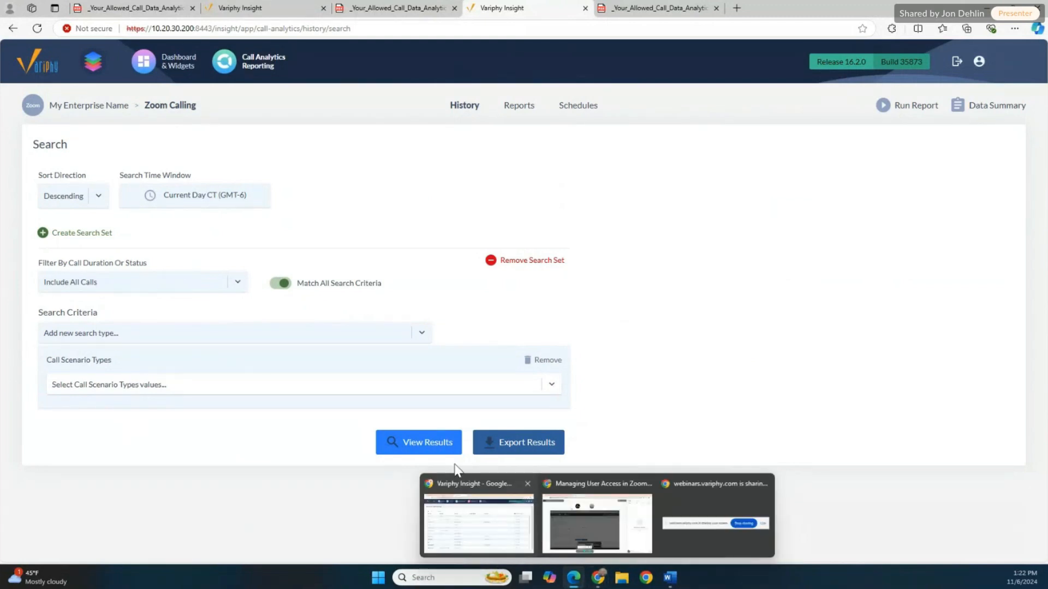
pyautogui.click(470, 493)
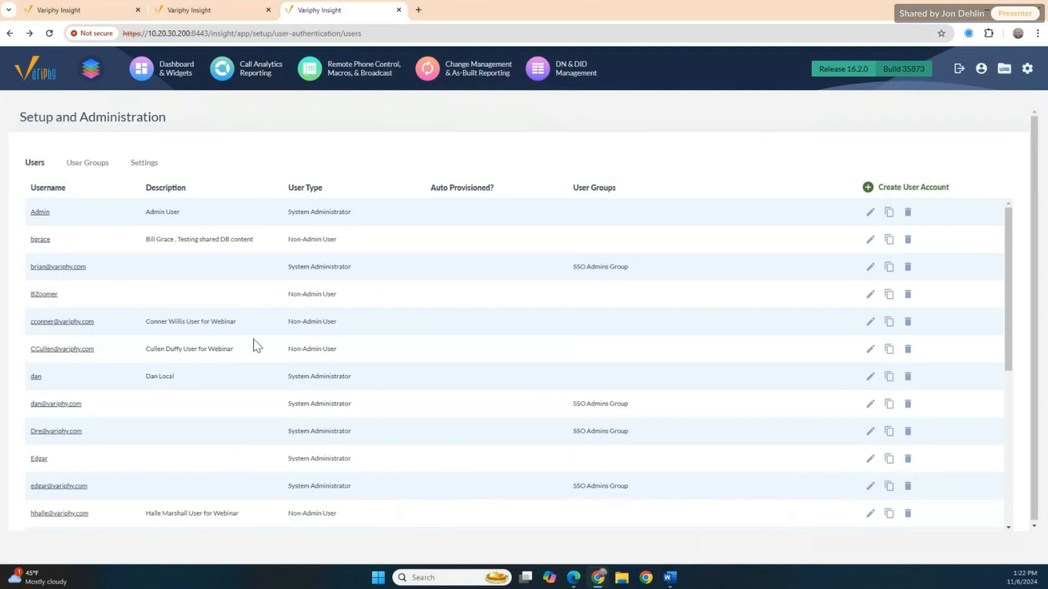
pyautogui.scroll(-4, 255, 344)
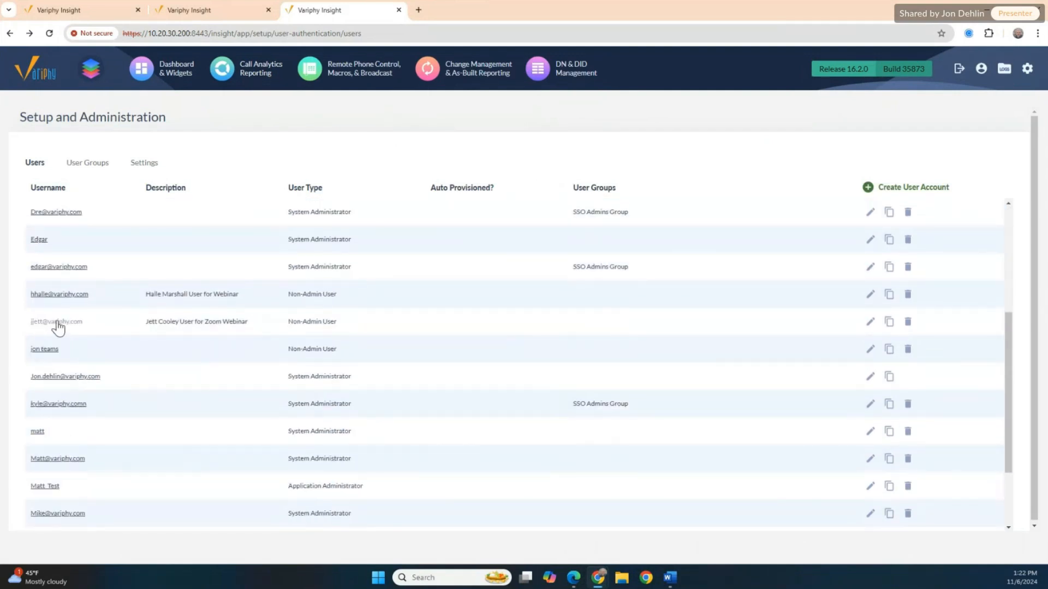
pyautogui.click(57, 322)
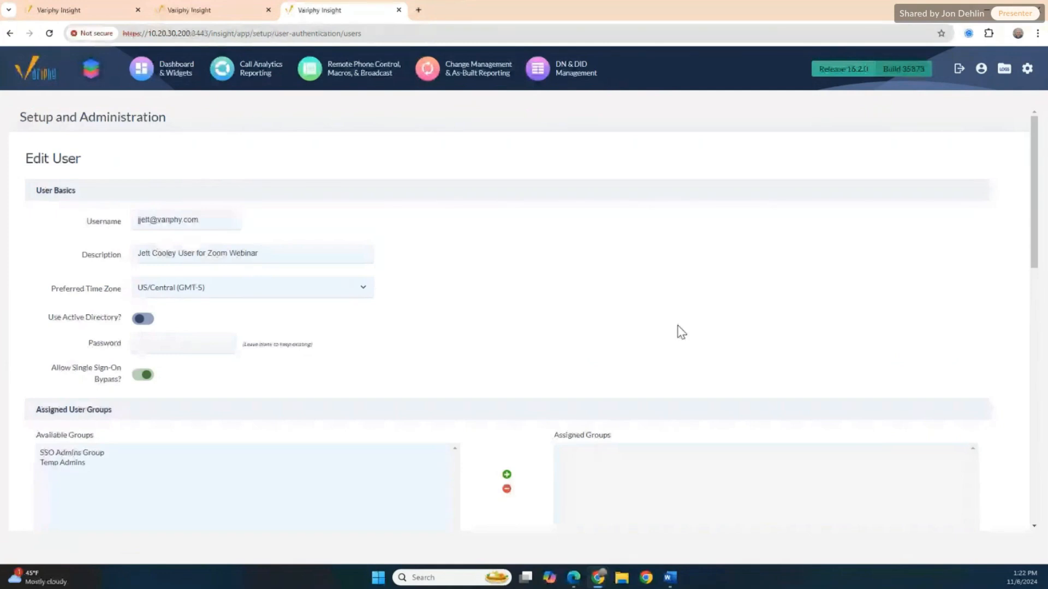
pyautogui.scroll(-5, 660, 325)
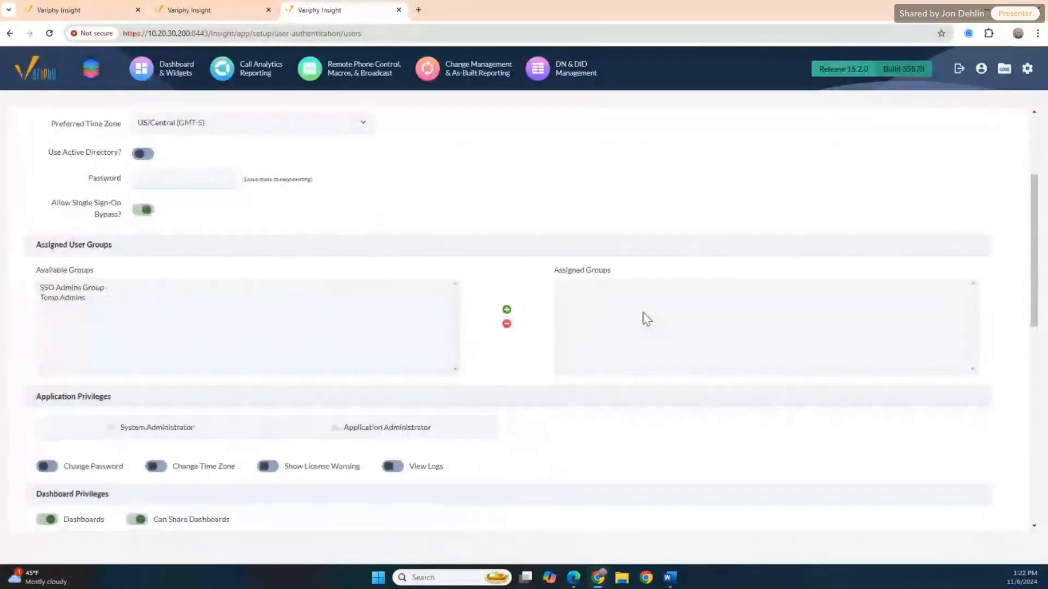
pyautogui.scroll(-6, 646, 319)
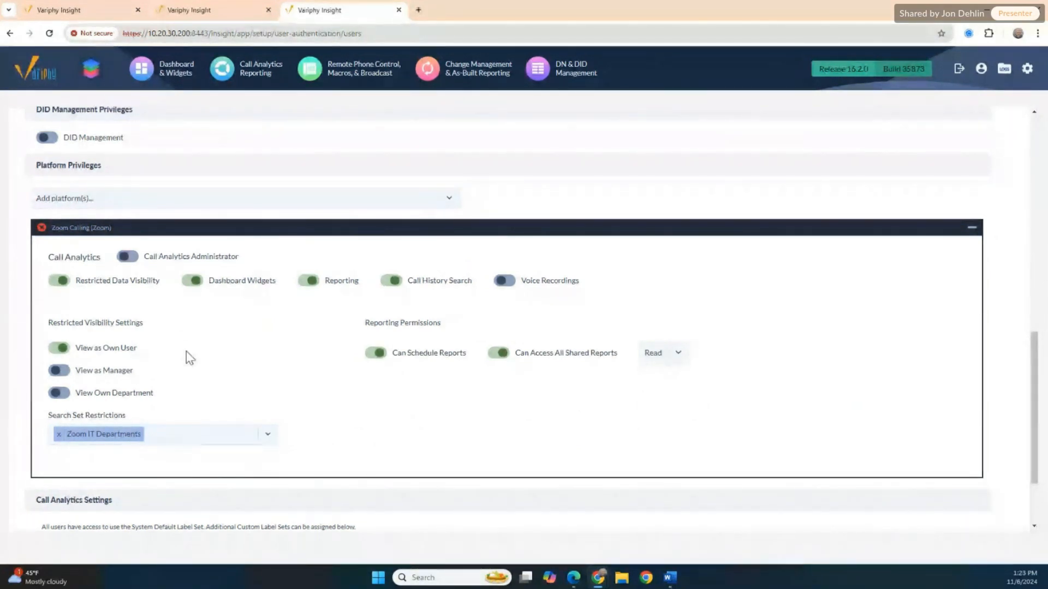
pyautogui.scroll(-2, 309, 352)
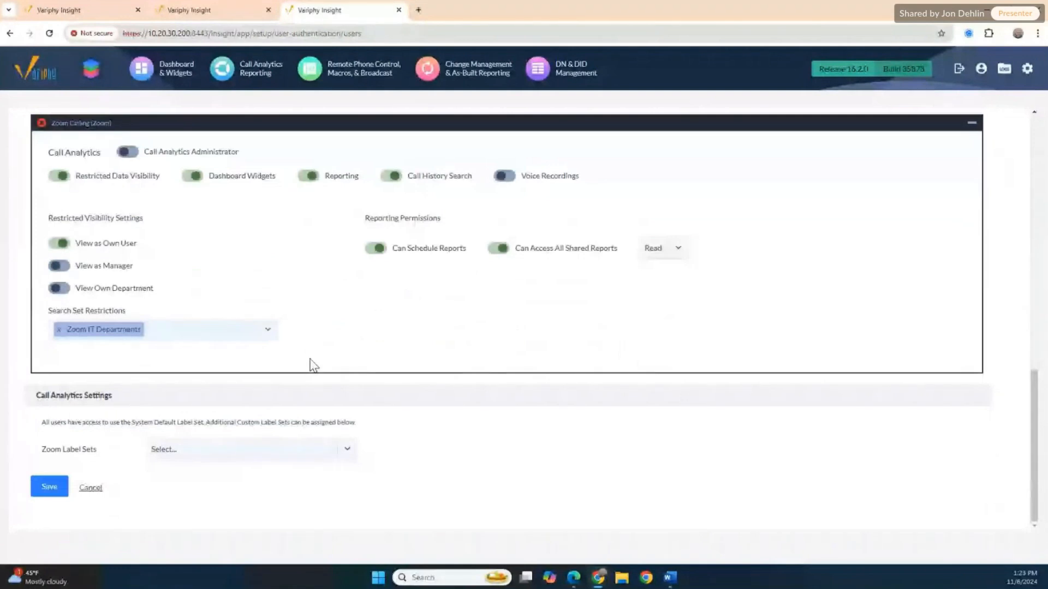
pyautogui.scroll(2, 312, 363)
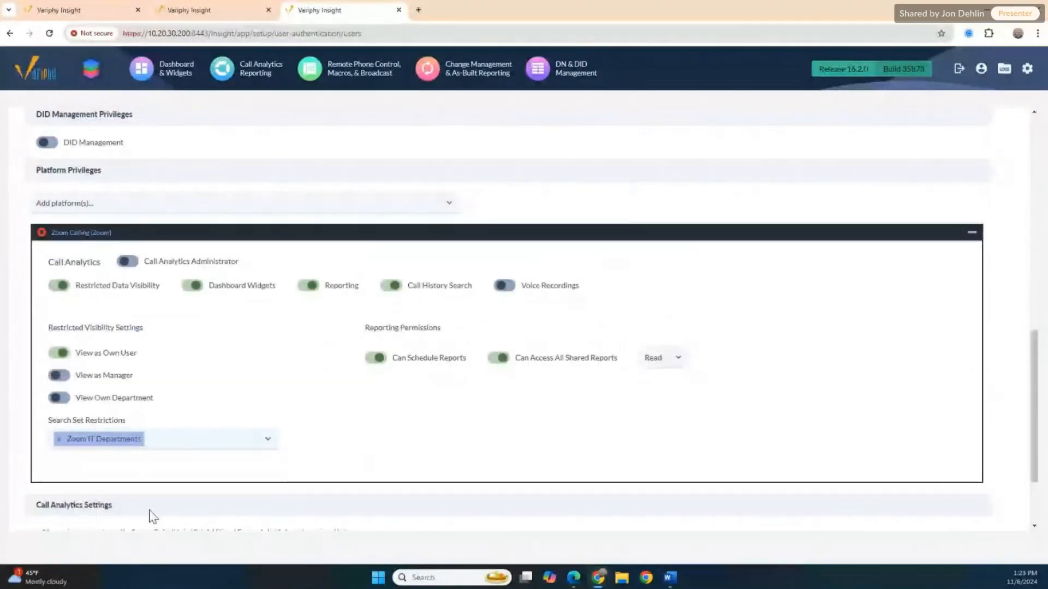
# - Examine the administrator's _Zoom Analytics for You_ dashboard, including the business day chart and the department call table
pyautogui.click(82, 9)
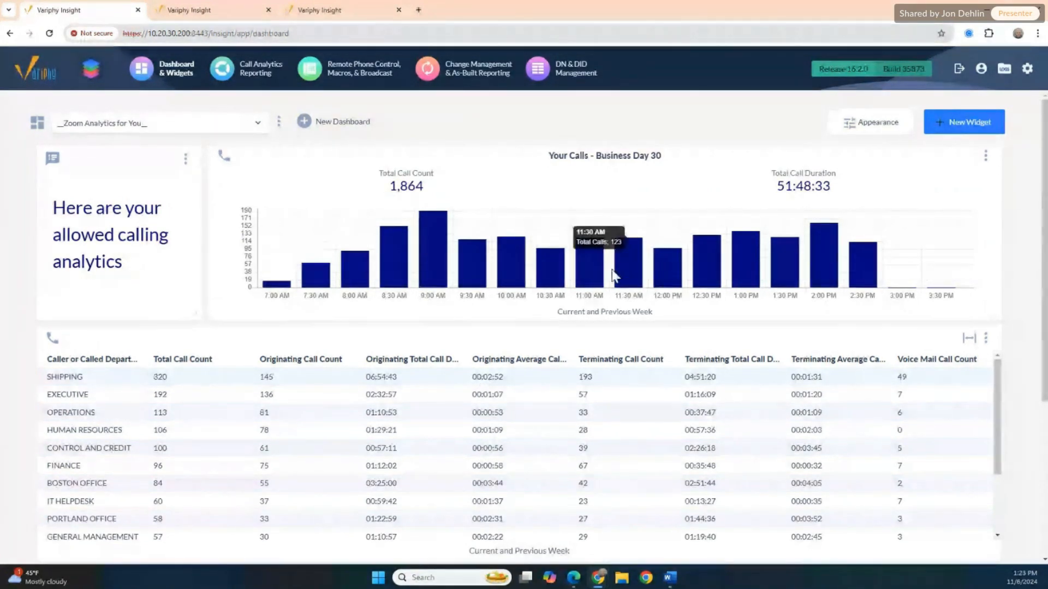
pyautogui.moveTo(425, 244)
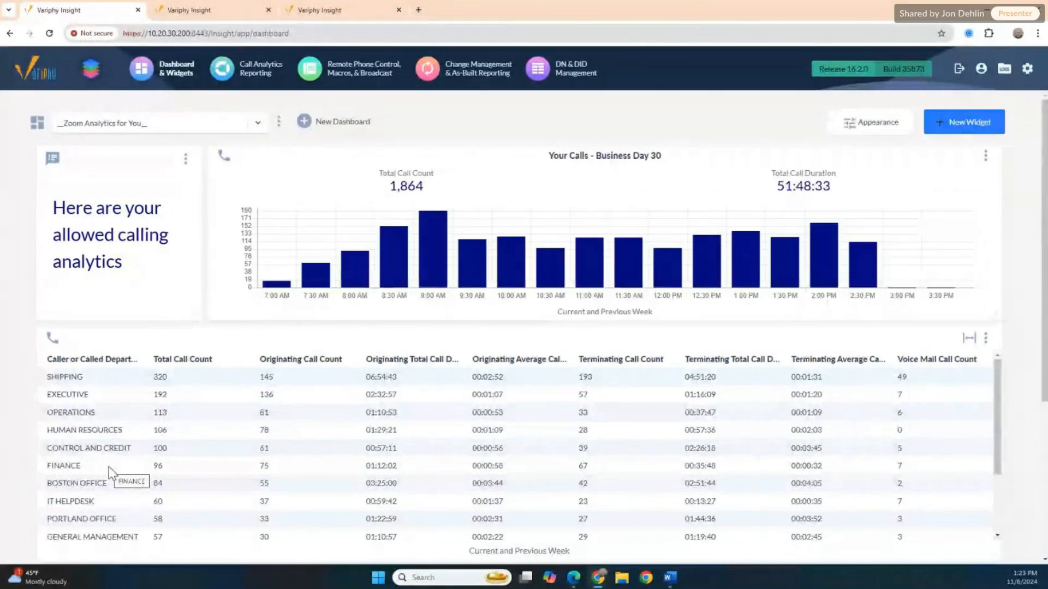
pyautogui.scroll(-1, 109, 467)
pyautogui.scroll(1, 110, 466)
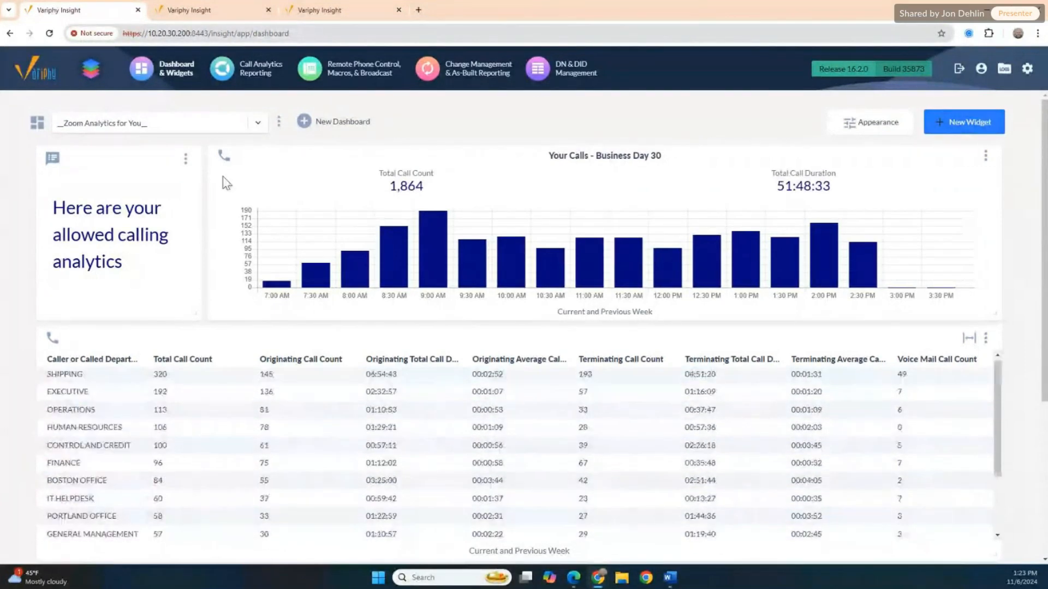
# - Open the Zoom IT Departments public search set from the Zoom Calling configuration to review its department criteria
pyautogui.click(322, 12)
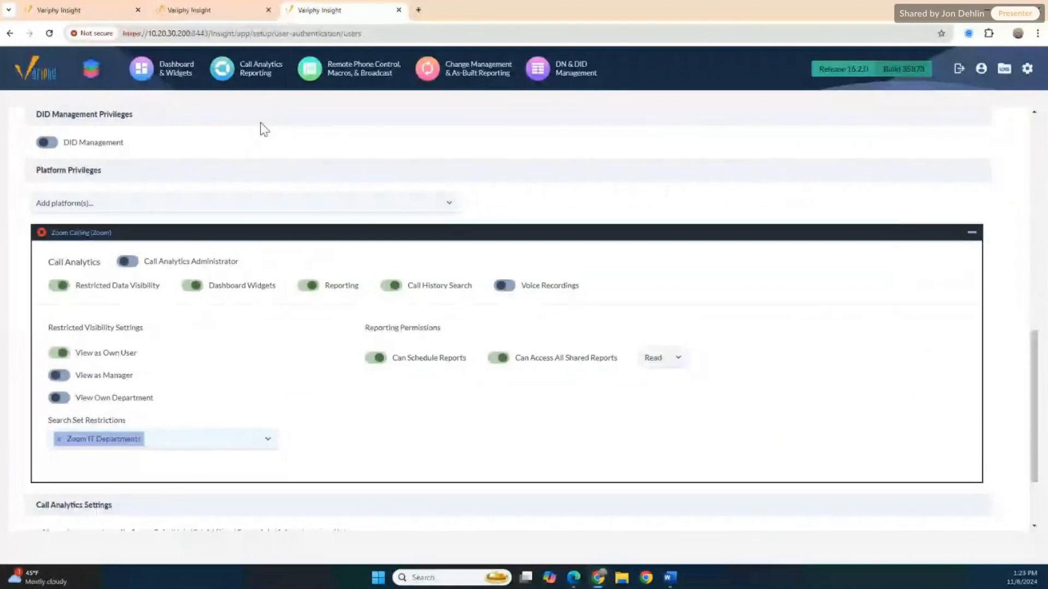
pyautogui.click(262, 74)
pyautogui.click(611, 114)
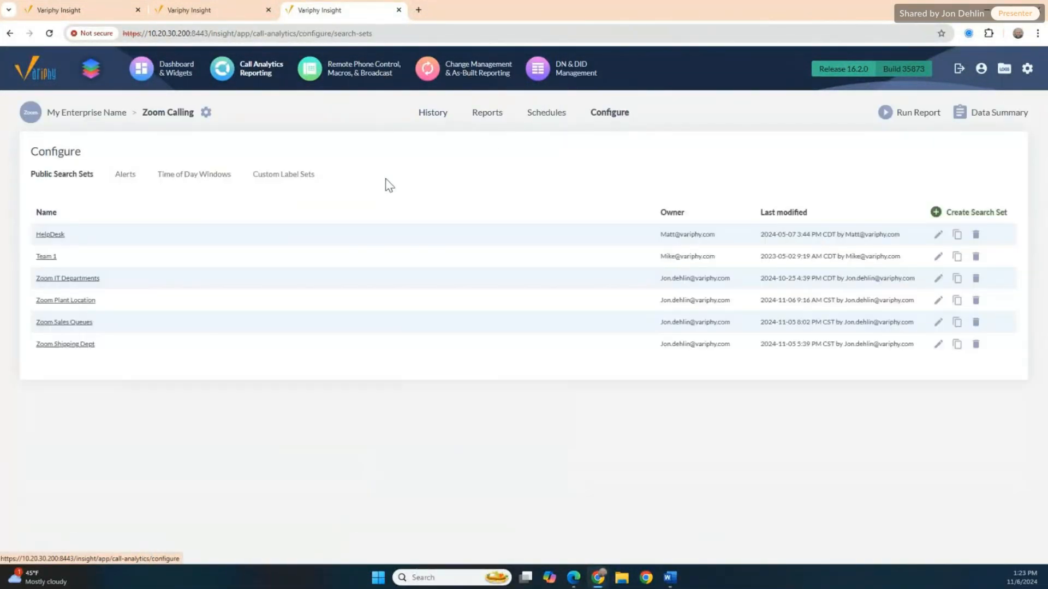
pyautogui.click(62, 280)
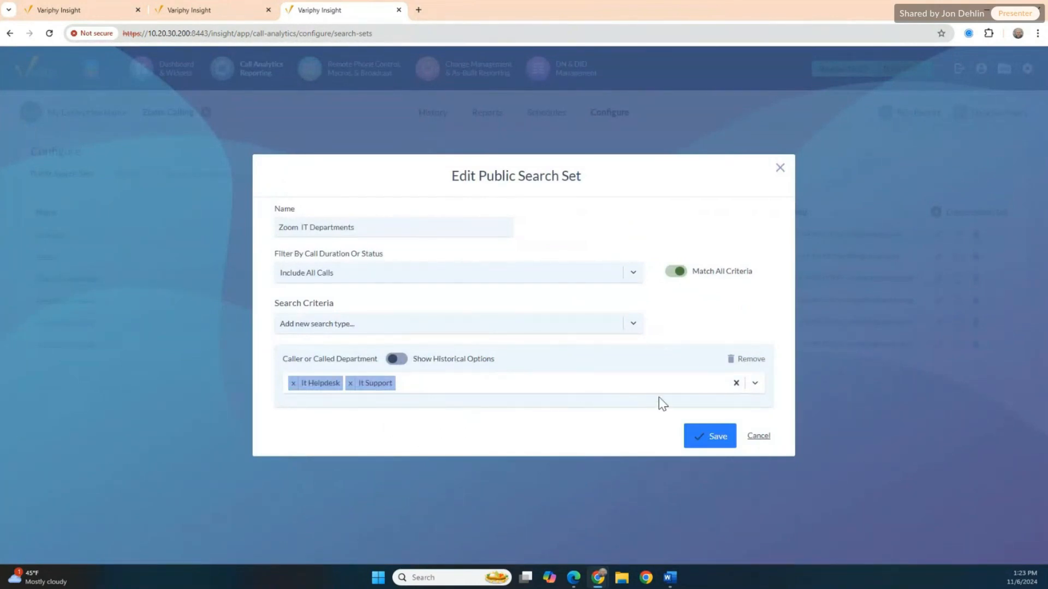
# - Leave the search set unchanged, switch to the non-admin session in Edge, sign out, and open the Variphy Insight Zoom login page
pyautogui.click(763, 437)
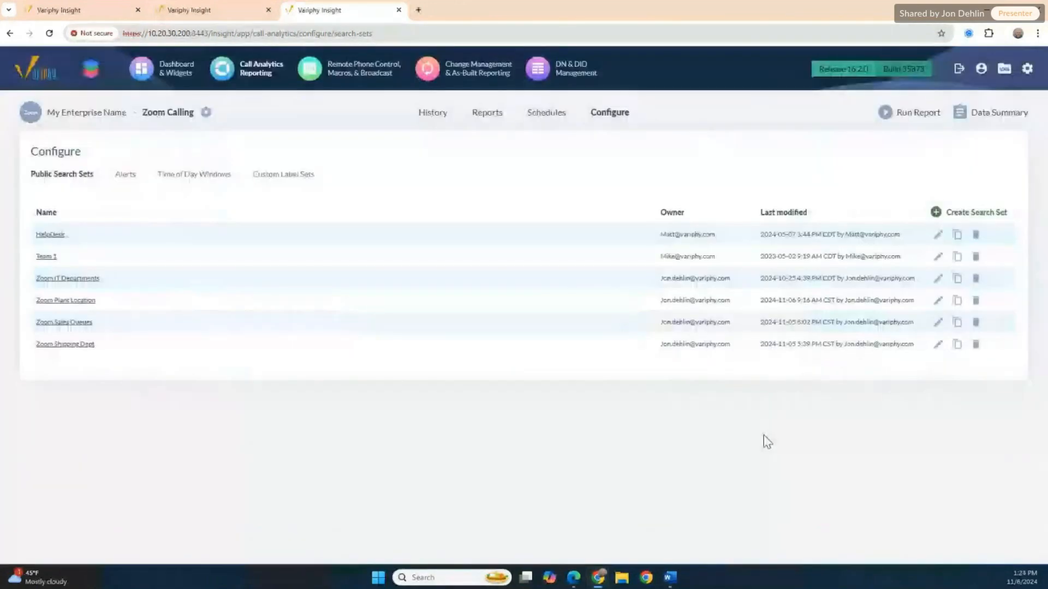
pyautogui.click(573, 579)
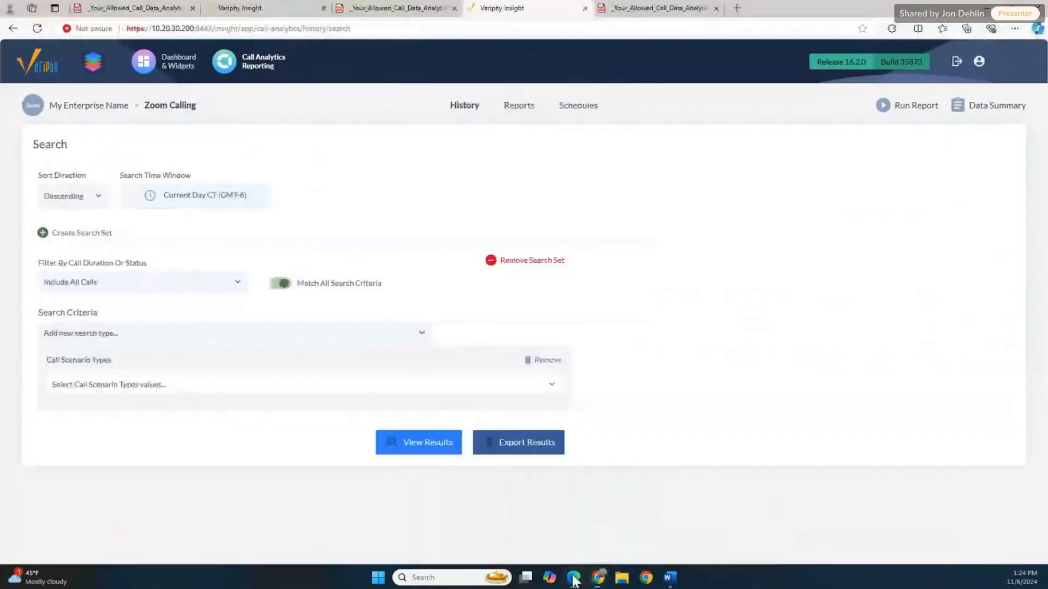
pyautogui.click(279, 17)
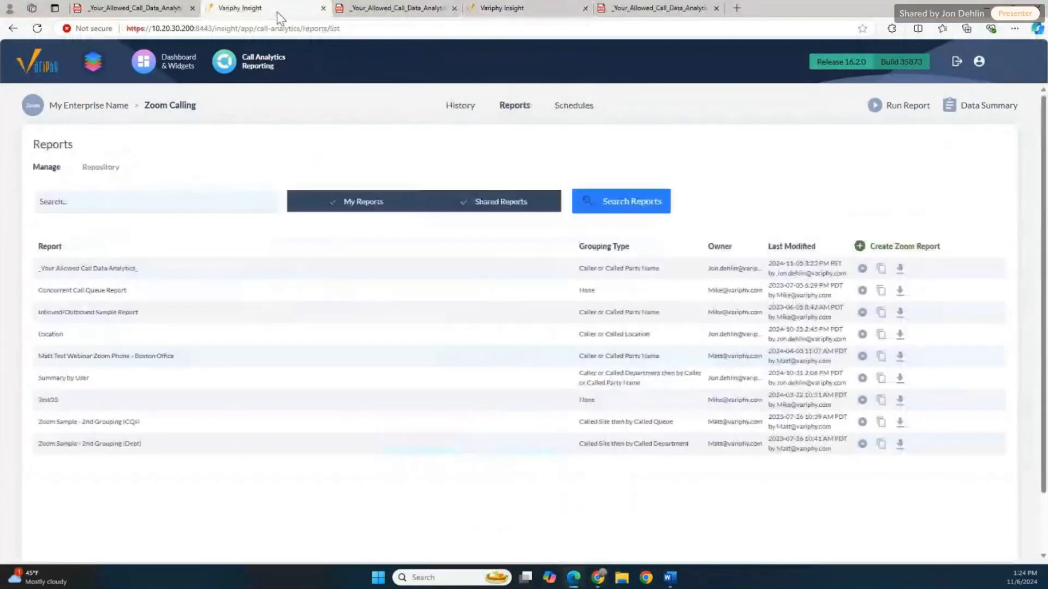
pyautogui.click(513, 11)
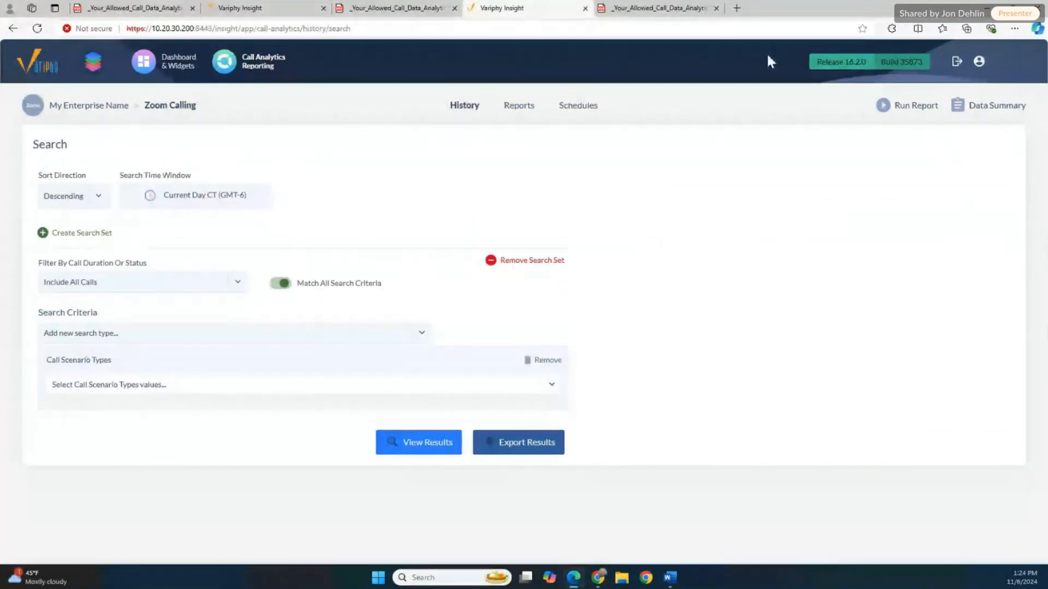
pyautogui.click(956, 61)
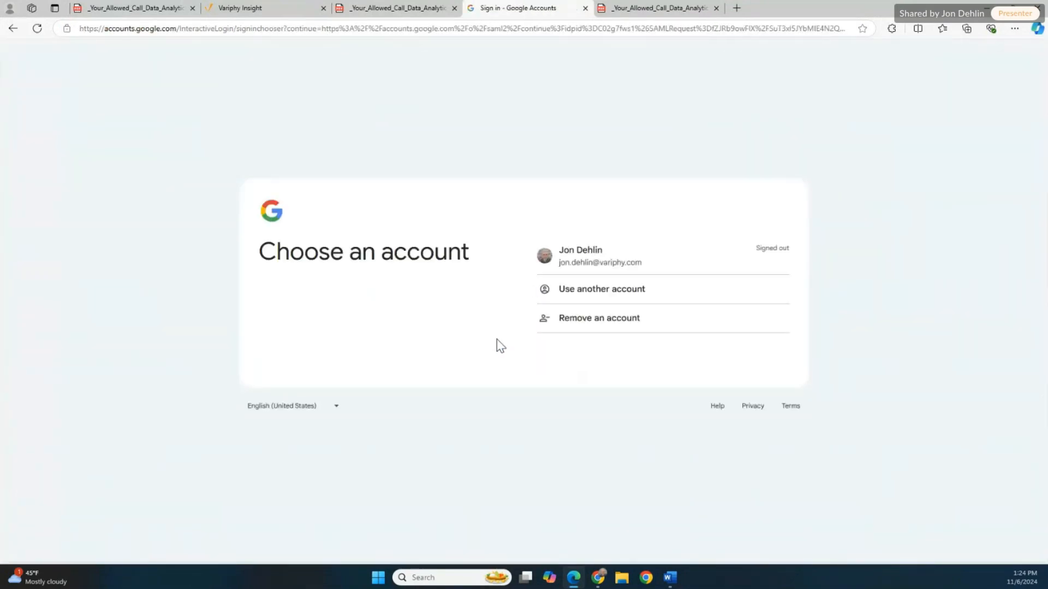
pyautogui.click(944, 31)
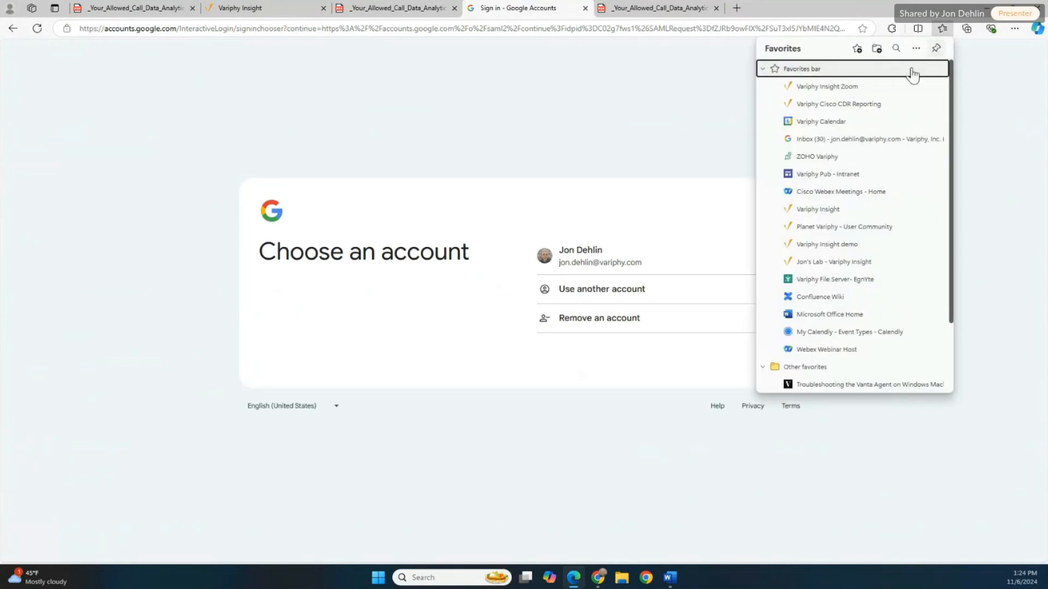
pyautogui.click(861, 92)
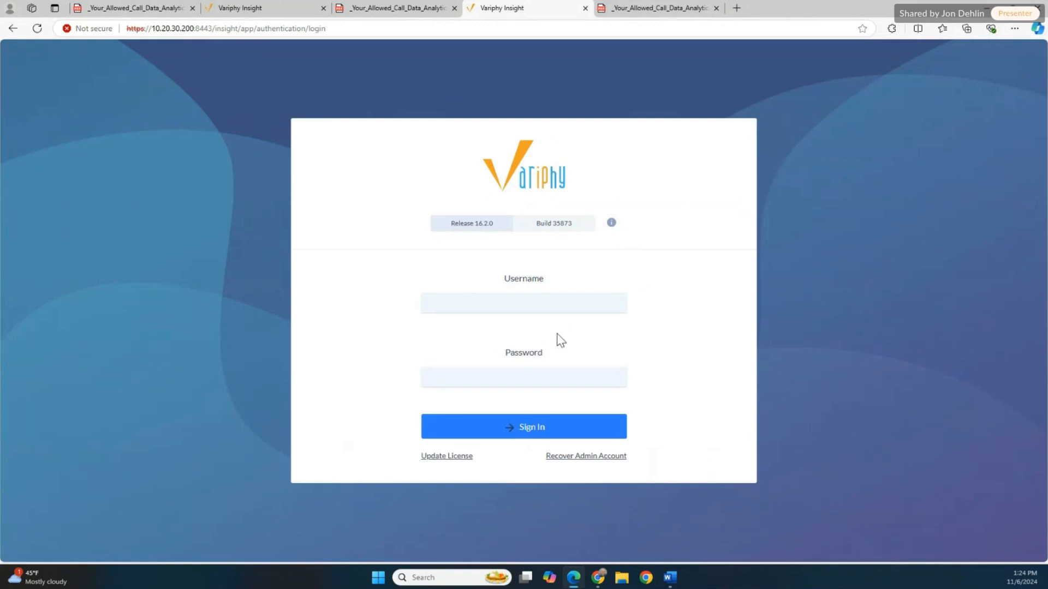
# - Sign in to Variphy as the non-admin user restricted by search set, entering the account's username and password
pyautogui.click(562, 303)
pyautogui.click(500, 358)
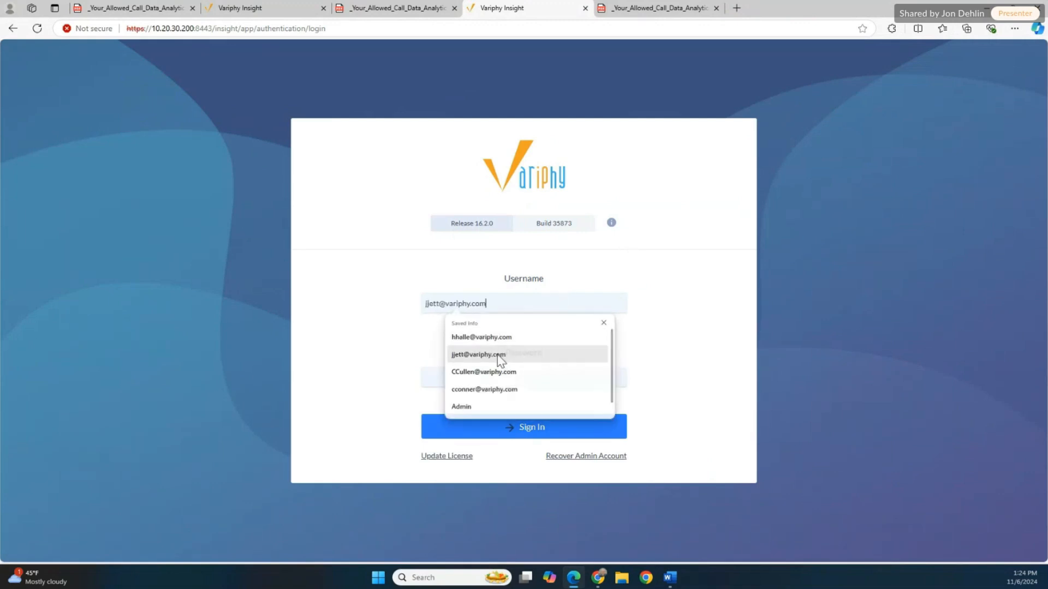
pyautogui.click(512, 375)
pyautogui.write('•')
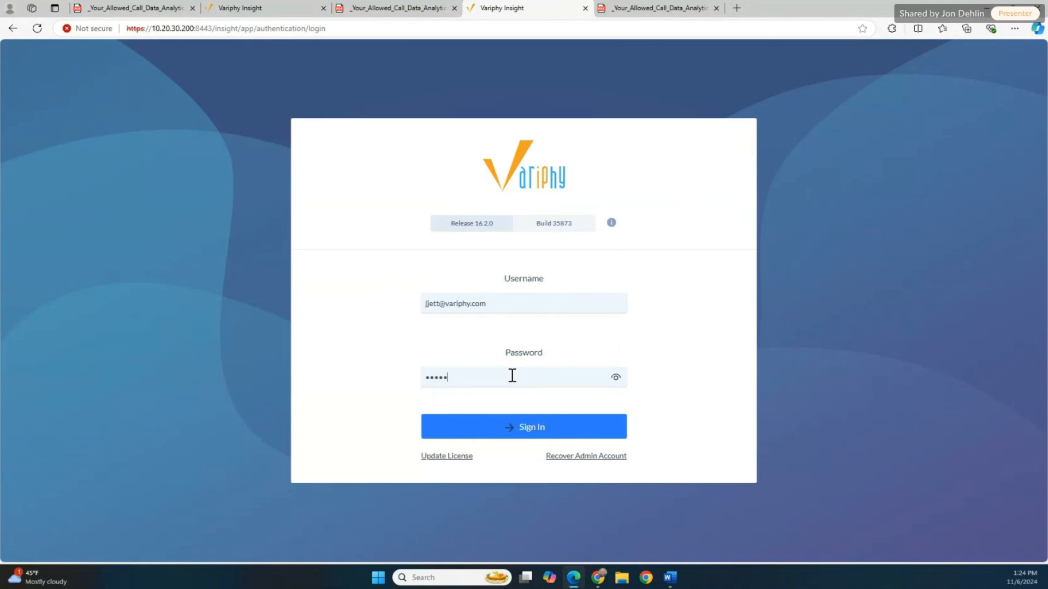
pyautogui.write('•••••••')
pyautogui.press('Return')
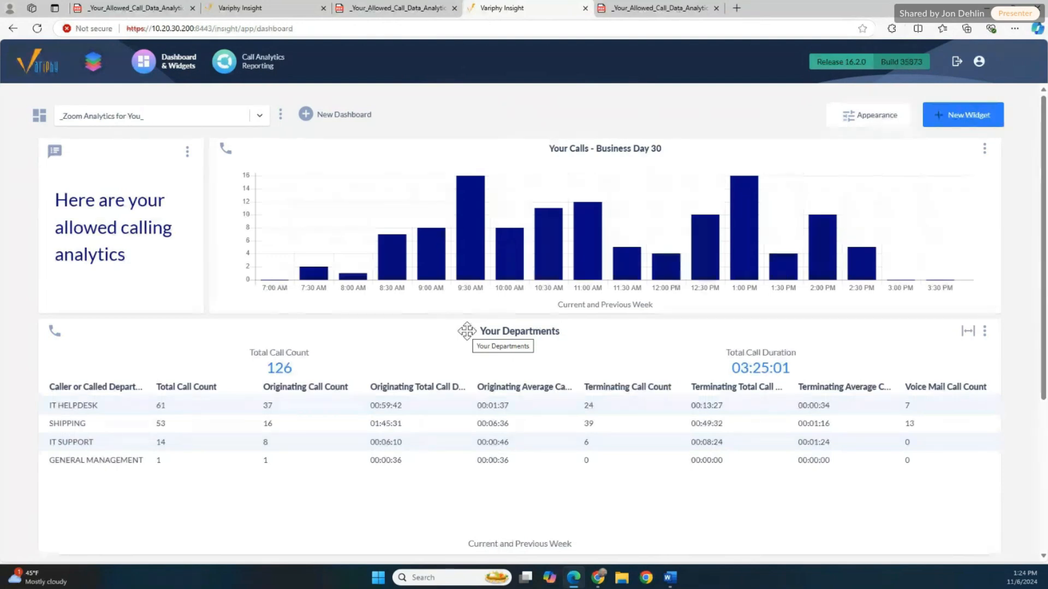
# - Review the signed-in user's account settings and the Your Departments dashboard table, and open the Zoom Calling history search
pyautogui.click(978, 61)
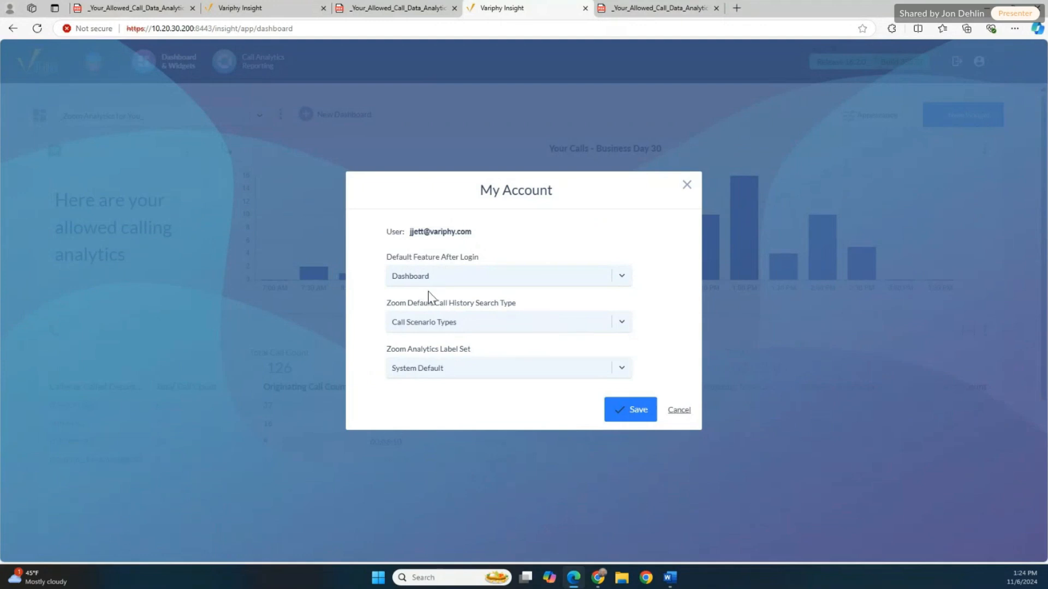
pyautogui.click(680, 410)
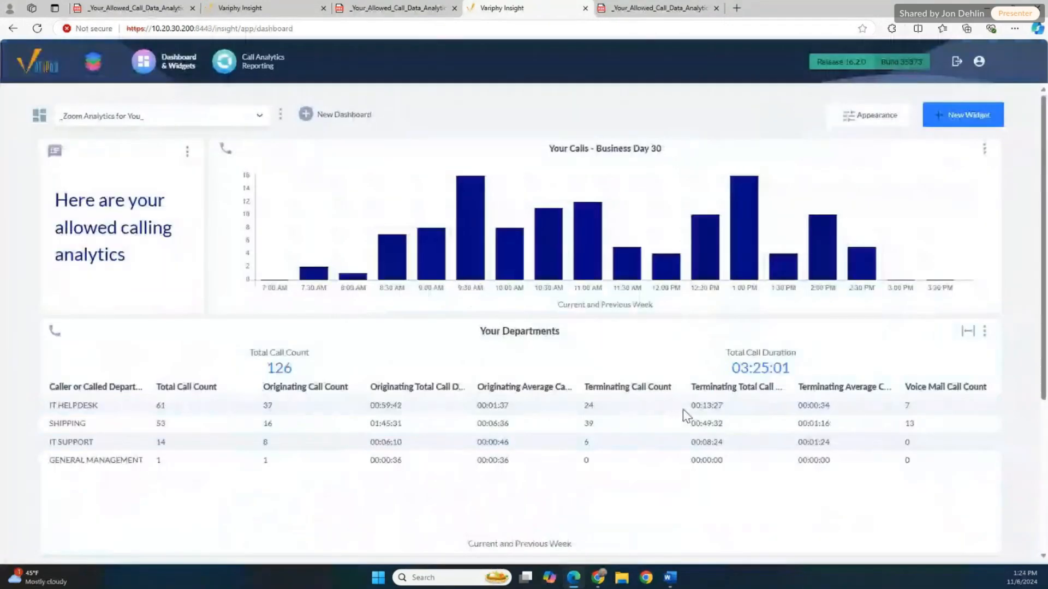
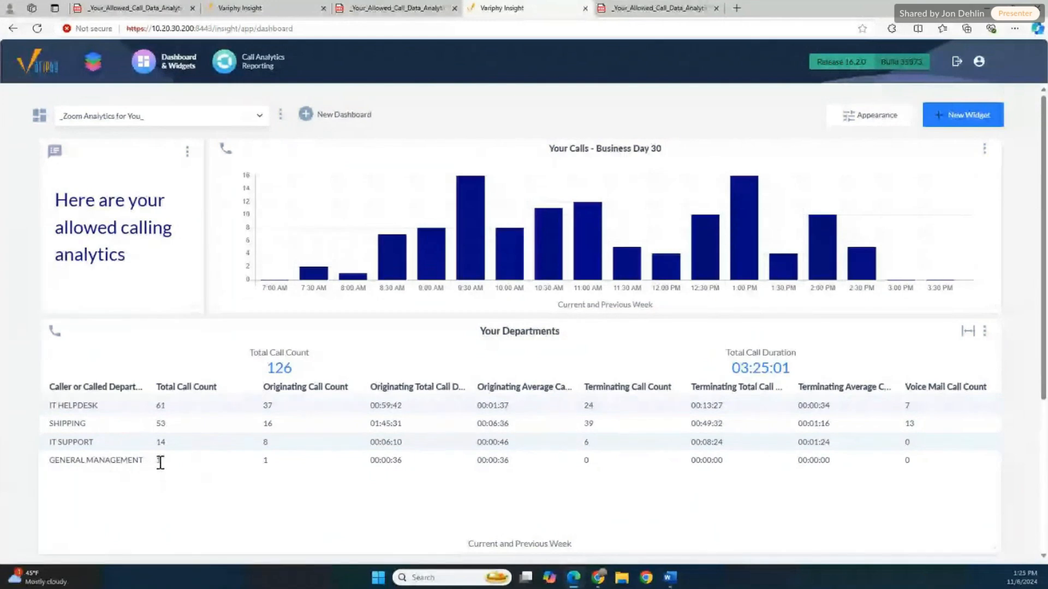
pyautogui.doubleClick(266, 460)
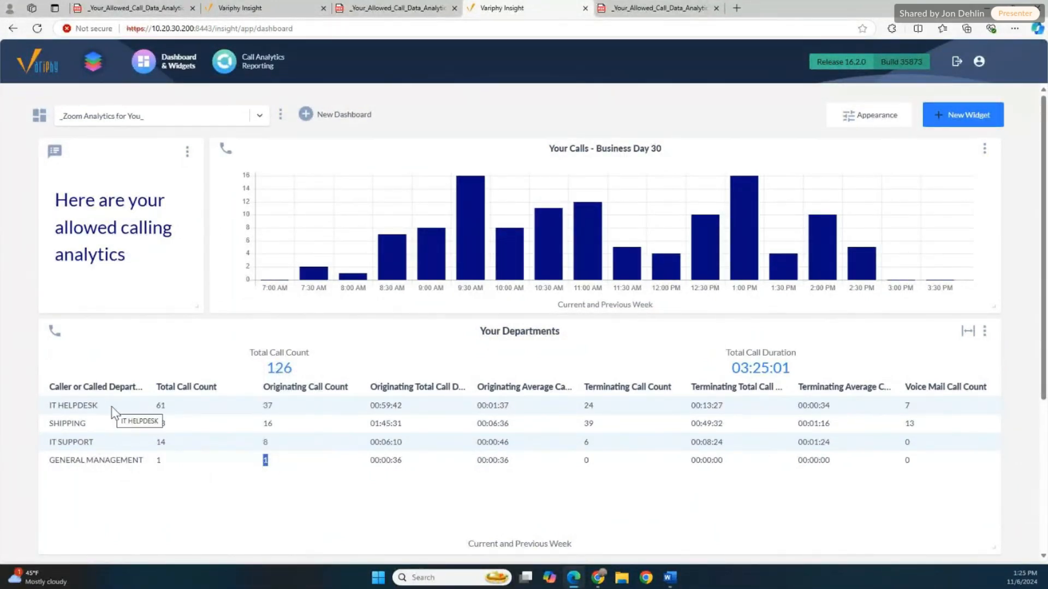
pyautogui.click(261, 64)
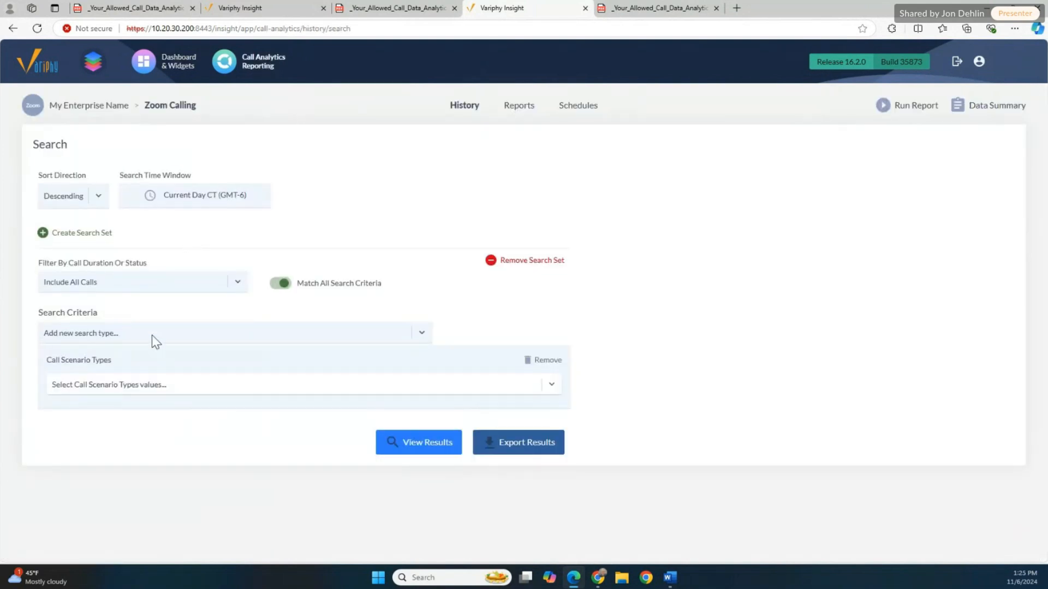
pyautogui.click(153, 336)
pyautogui.write('g')
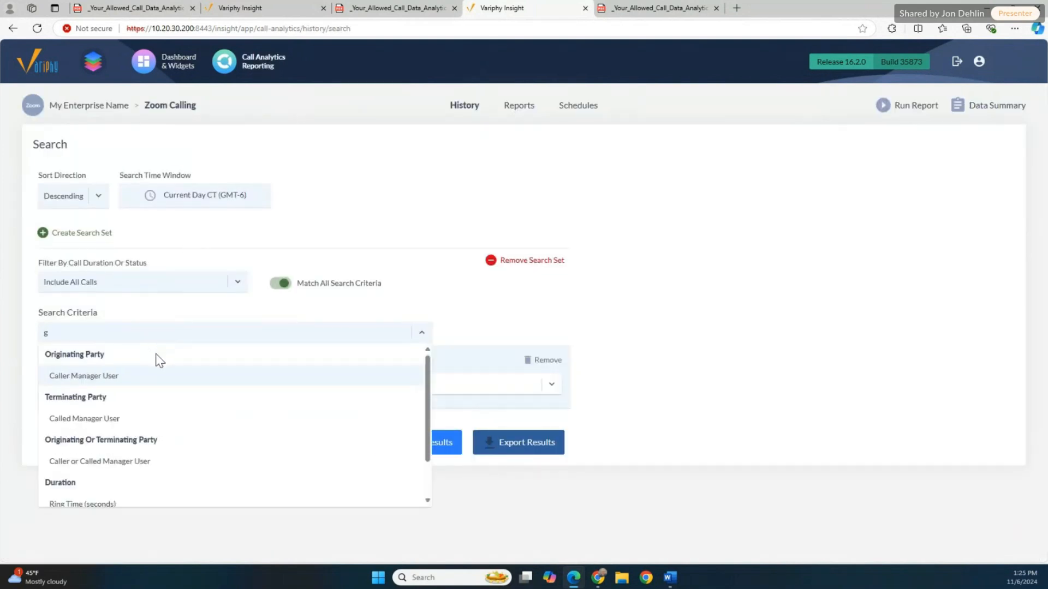
pyautogui.click(156, 337)
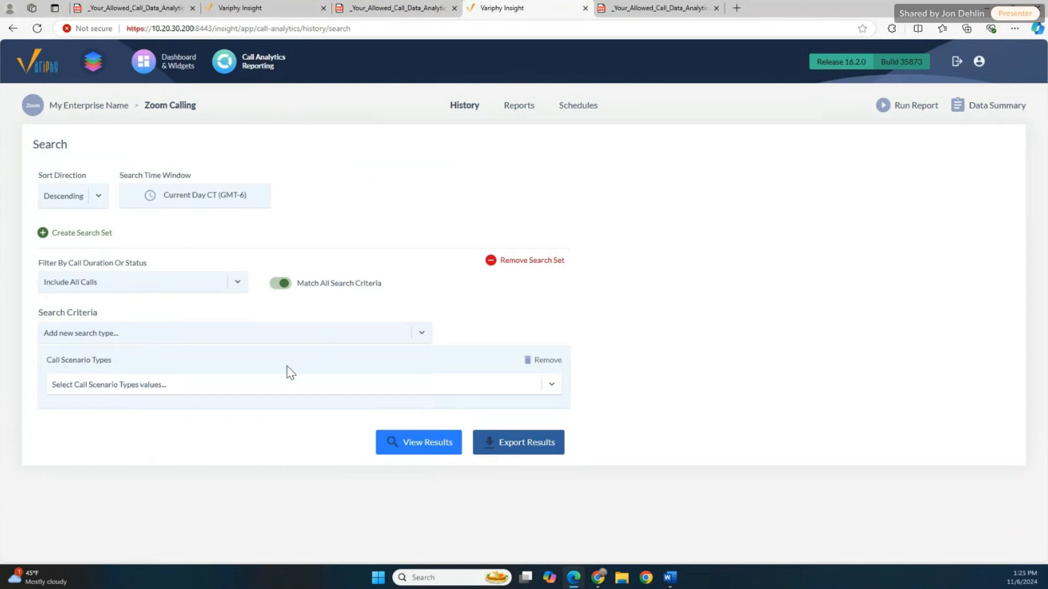
# - Set the Call Scenario Types search criterion to Total Calls
pyautogui.click(279, 385)
pyautogui.write('t')
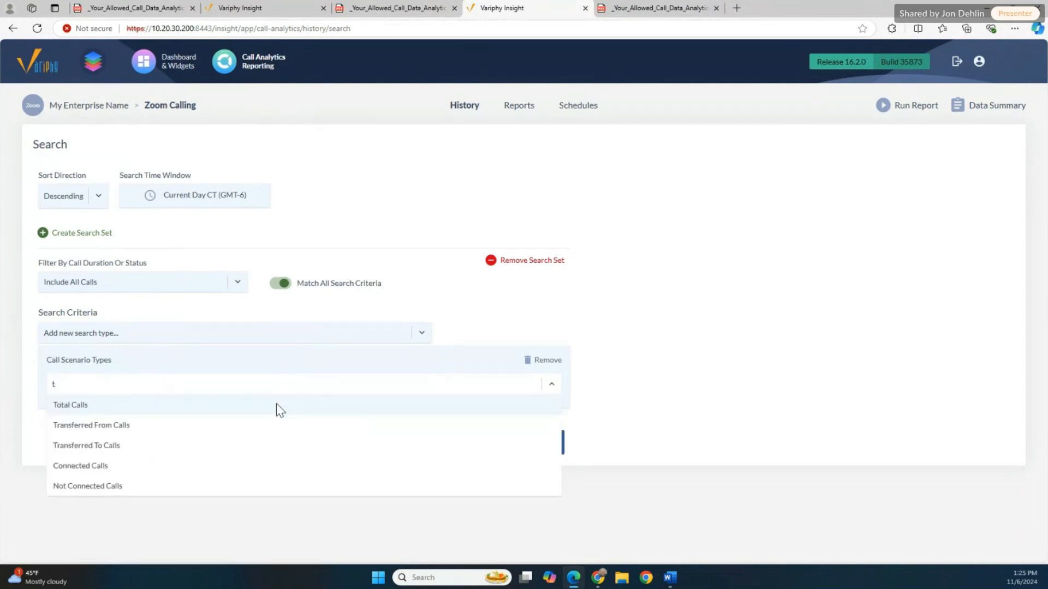
pyautogui.click(276, 404)
pyautogui.click(384, 241)
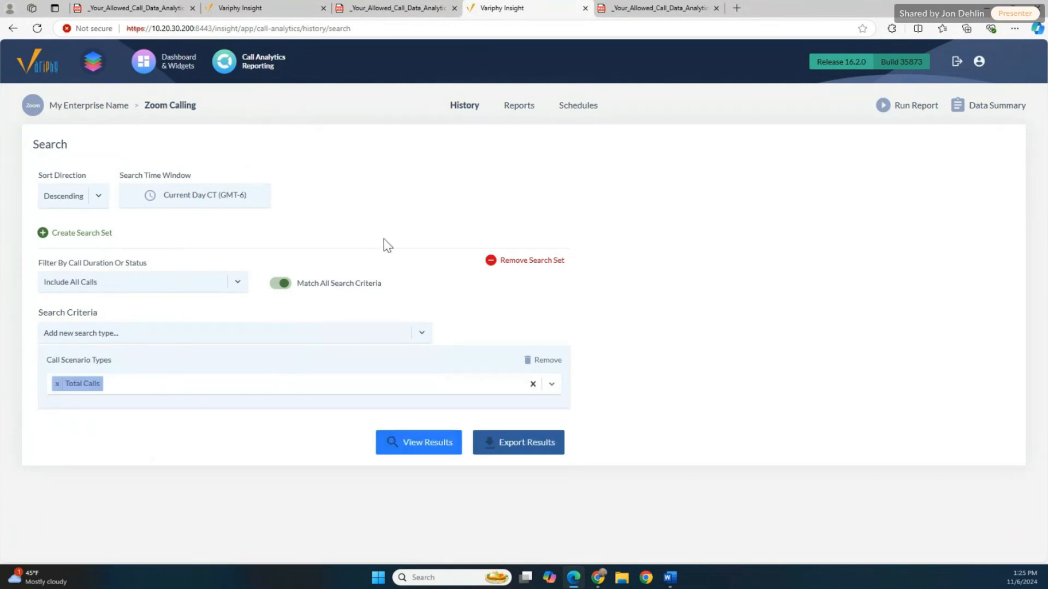
# - Set the search time window to Current and Previous Week and run the call history search
pyautogui.click(241, 200)
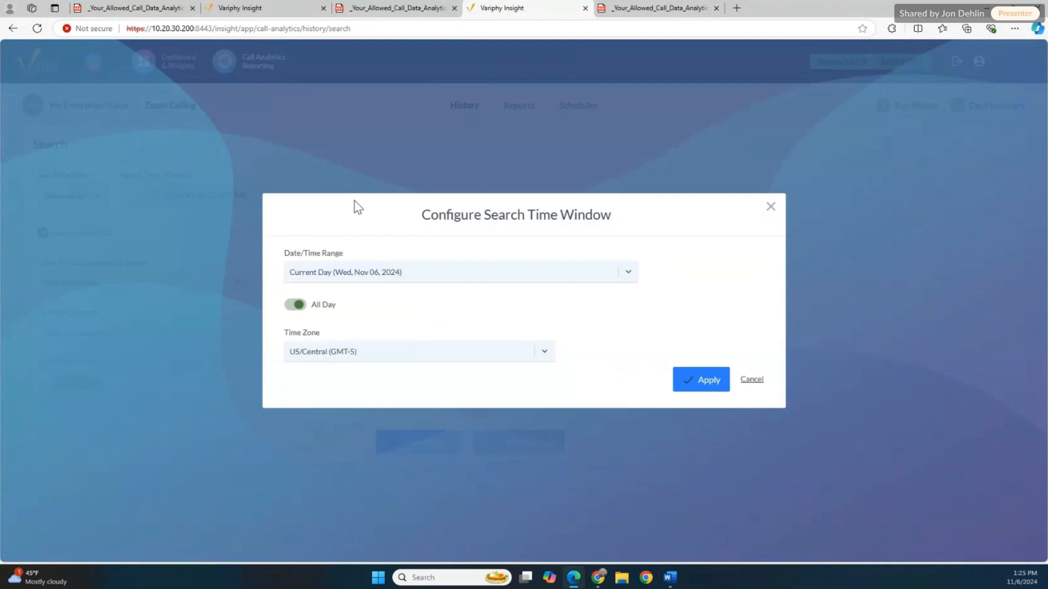
pyautogui.click(402, 278)
pyautogui.write('wee')
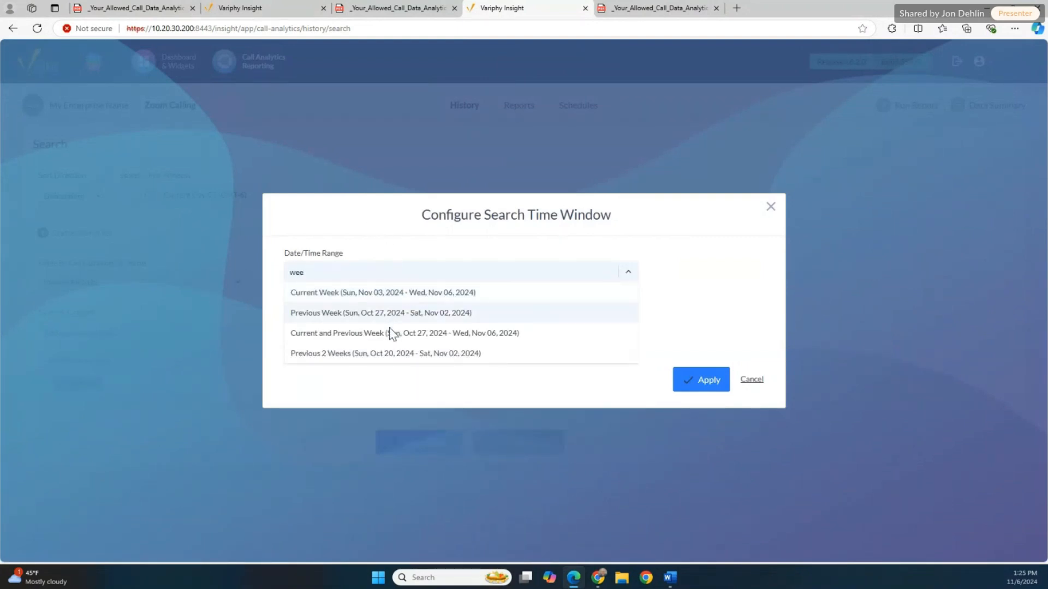
pyautogui.click(390, 333)
pyautogui.click(703, 414)
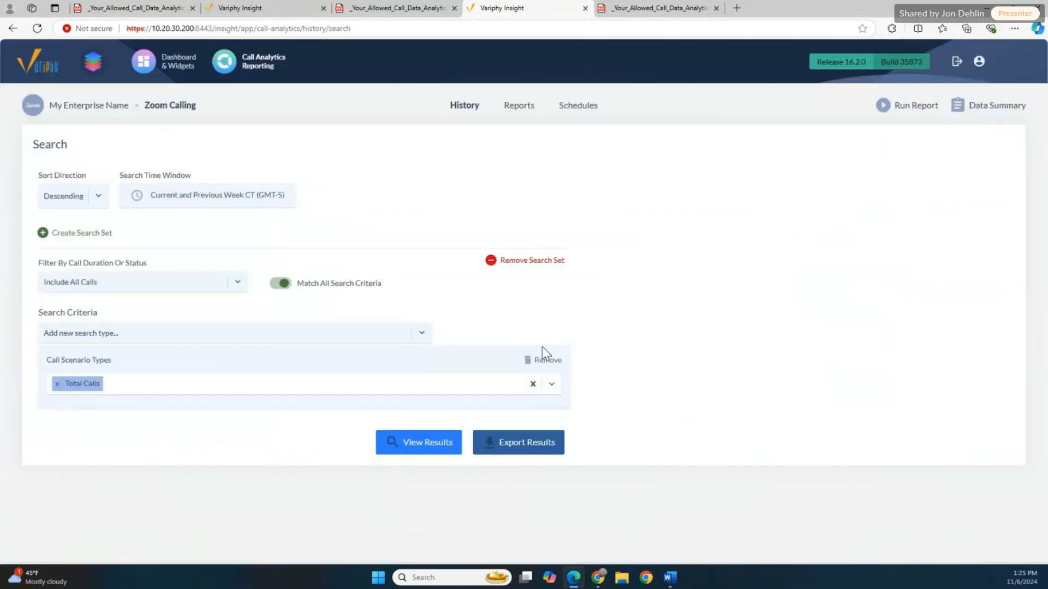
pyautogui.click(419, 441)
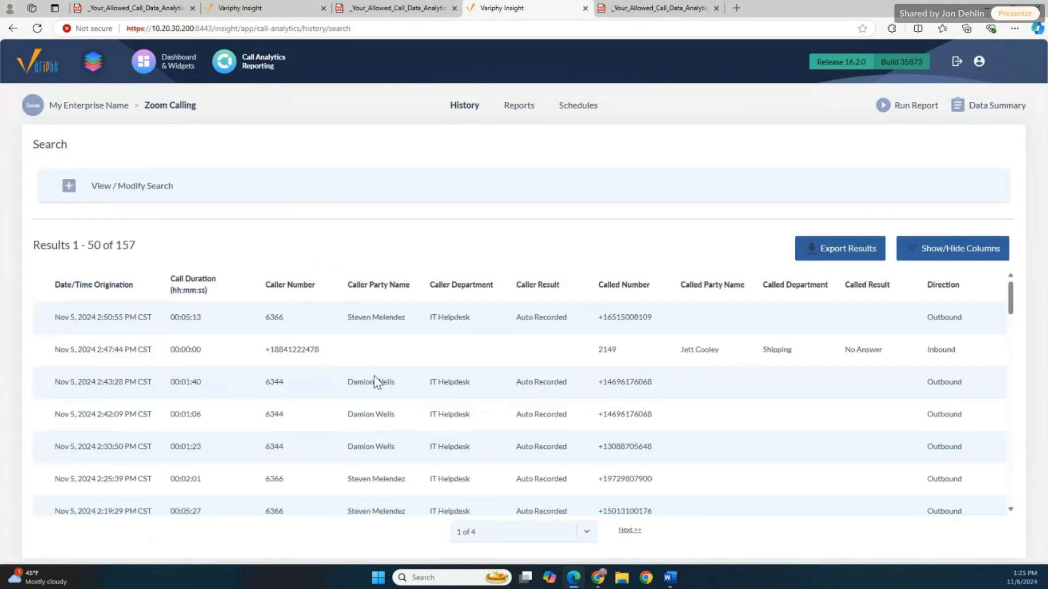
# - Examine the caller and called departments in the call history results for IT Helpdesk and Shipping calls
pyautogui.scroll(-2, 691, 419)
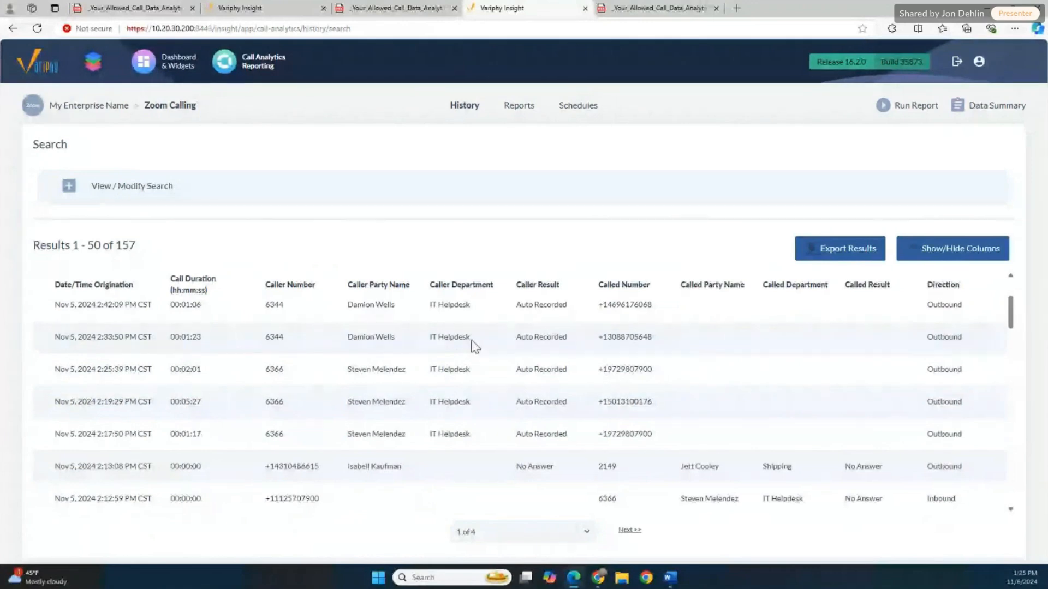
pyautogui.moveTo(470, 343); pyautogui.dragTo(432, 347)
pyautogui.moveTo(793, 467); pyautogui.dragTo(761, 467)
pyautogui.scroll(-5, 760, 468)
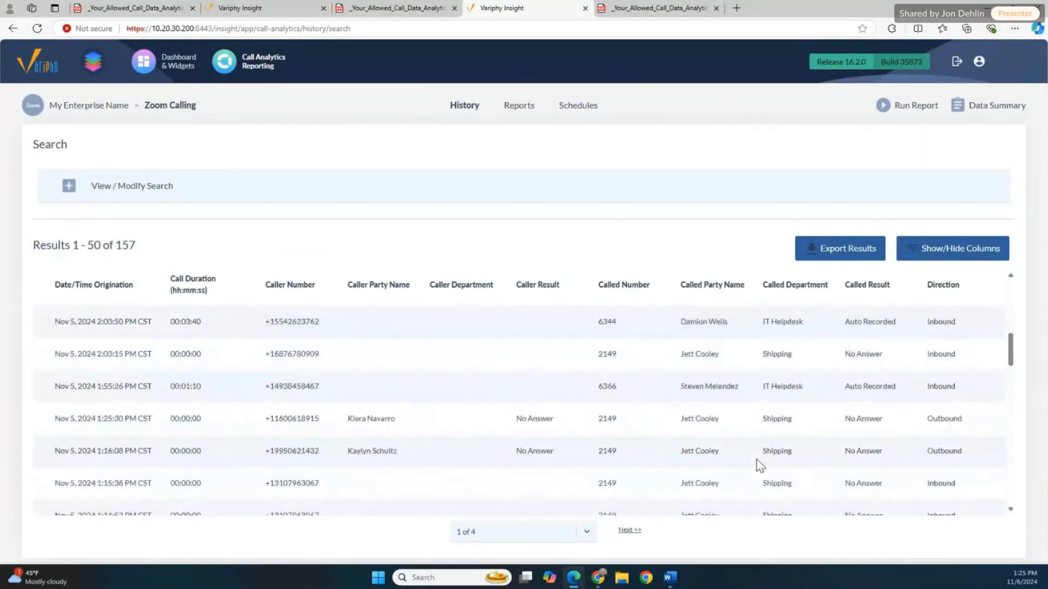
pyautogui.moveTo(791, 420); pyautogui.dragTo(764, 422)
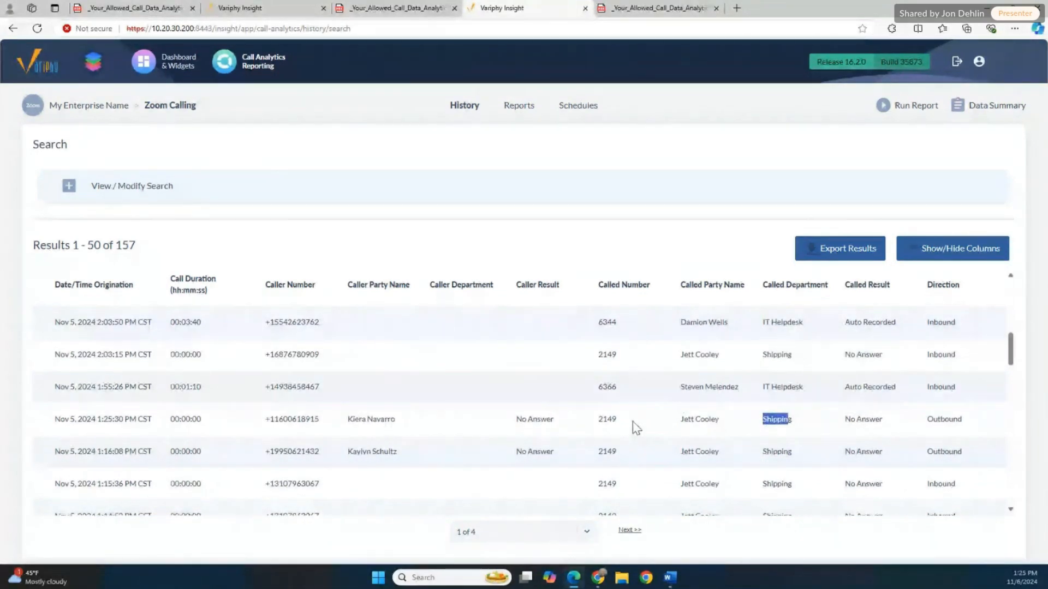
pyautogui.scroll(2, 633, 425)
pyautogui.scroll(4, 633, 421)
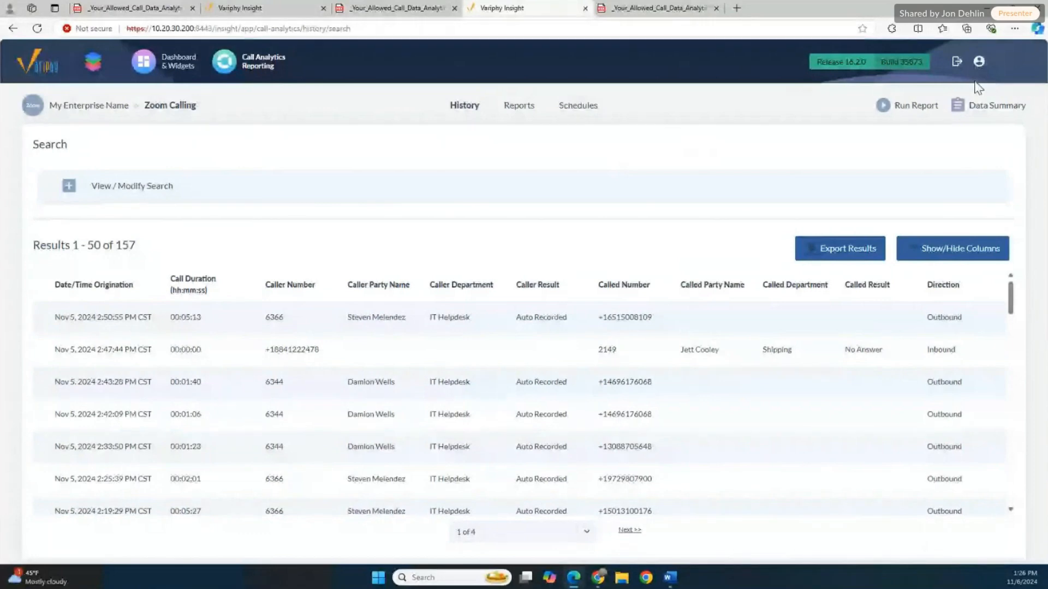
# - Switch to the administrator session in Chrome, open the webinar user restricted to Zoom Plant Location, and review the Zoom Calling visibility settings
pyautogui.moveTo(598, 577)
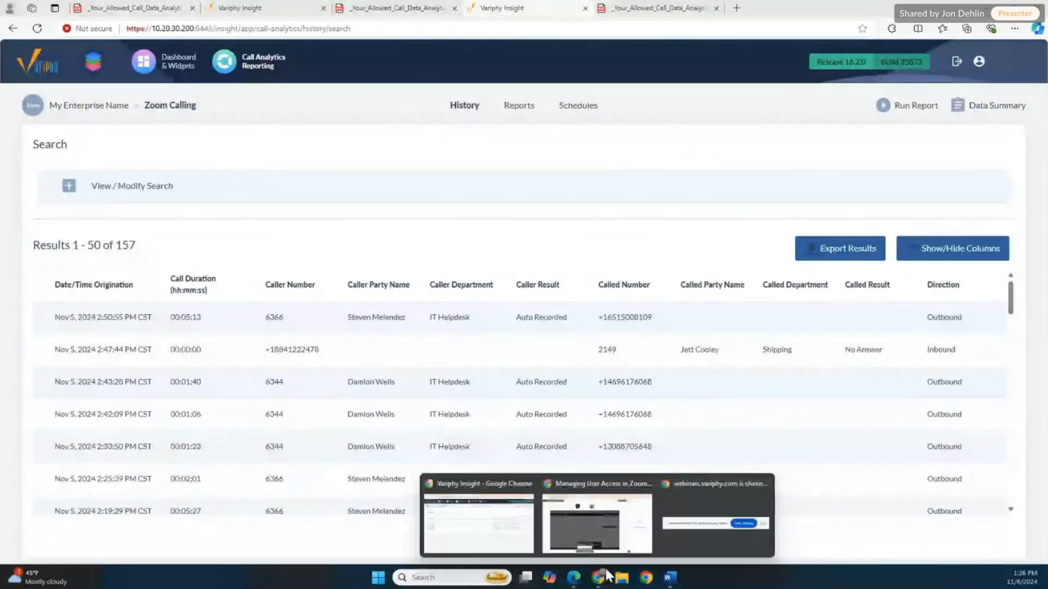
pyautogui.click(485, 494)
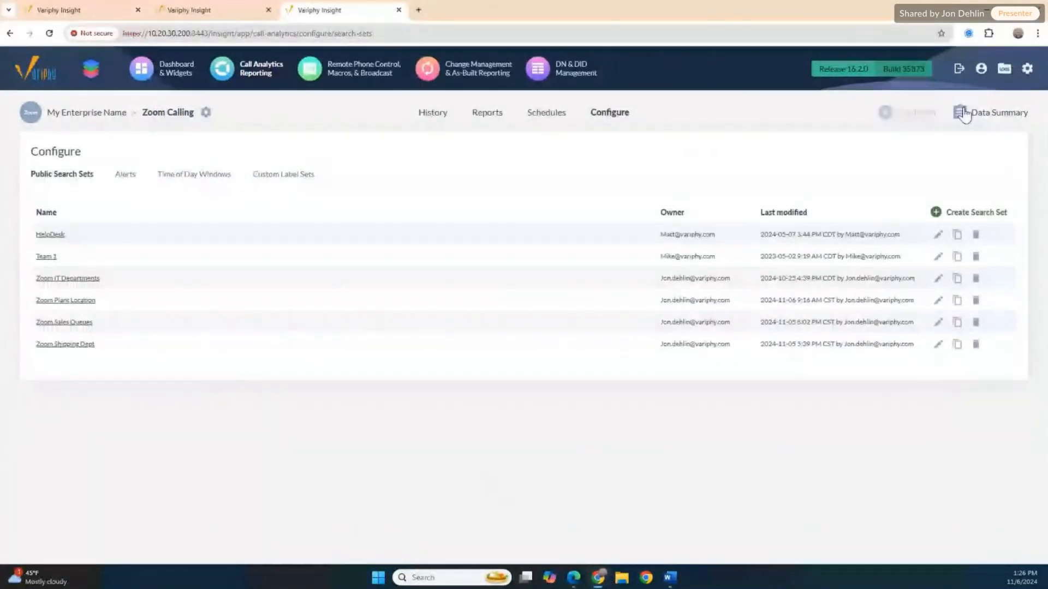
pyautogui.click(1026, 72)
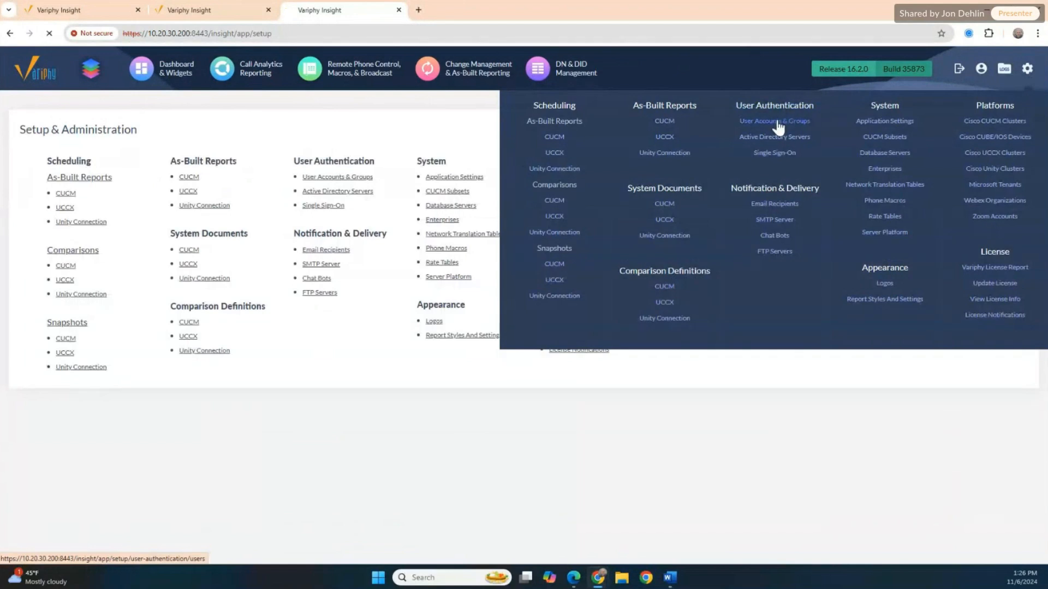
pyautogui.click(777, 125)
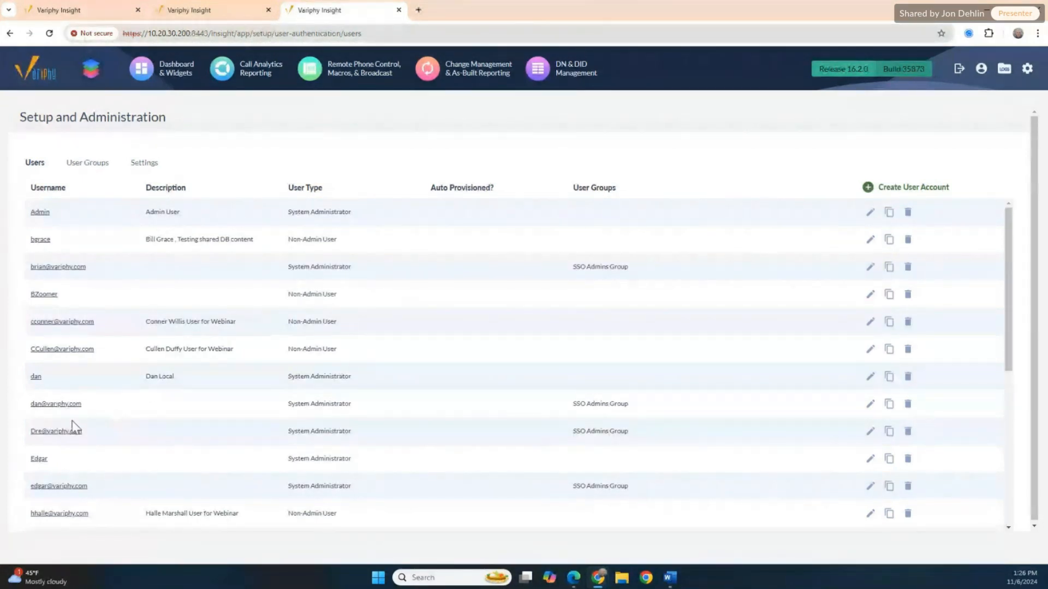
pyautogui.click(71, 349)
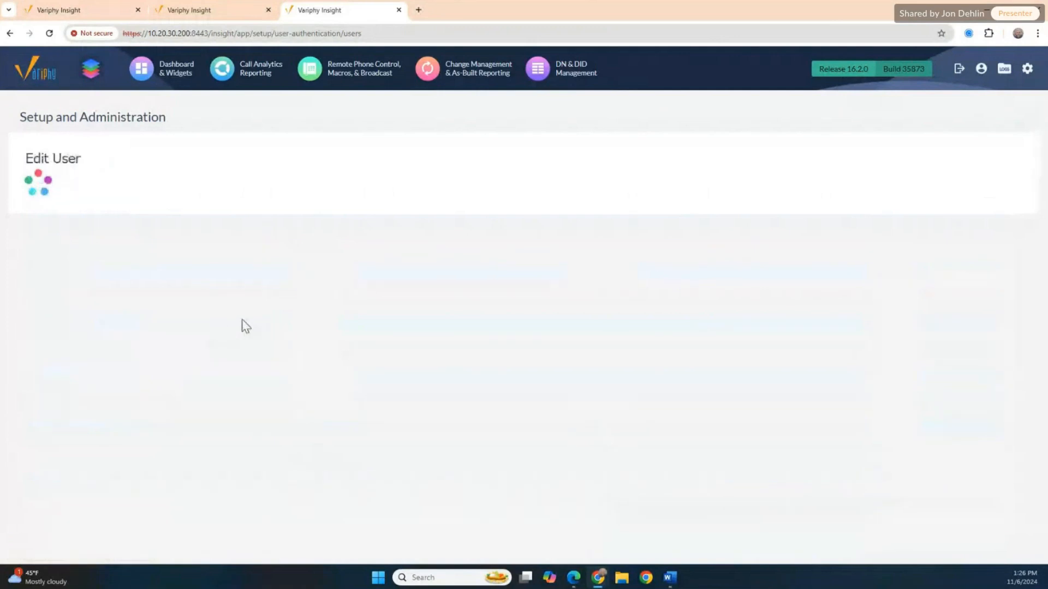
pyautogui.scroll(-12, 367, 334)
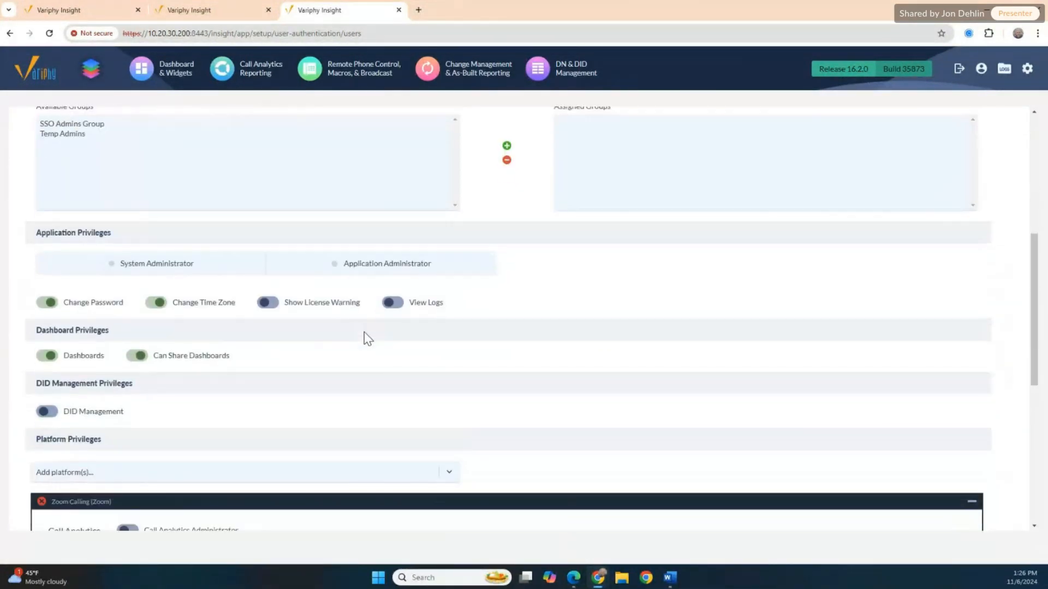
pyautogui.scroll(-1, 367, 338)
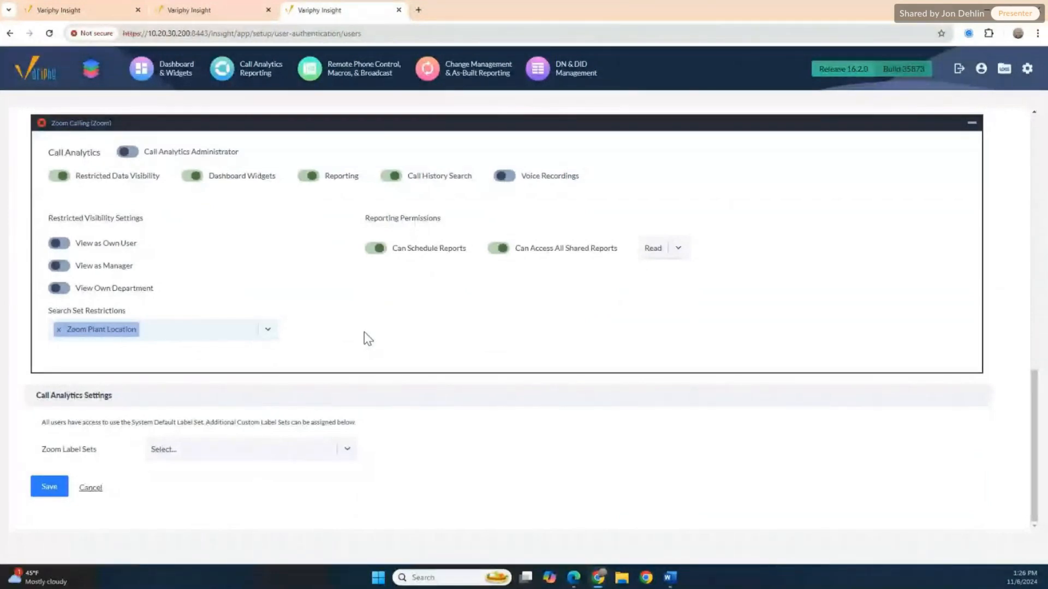
pyautogui.scroll(1, 367, 339)
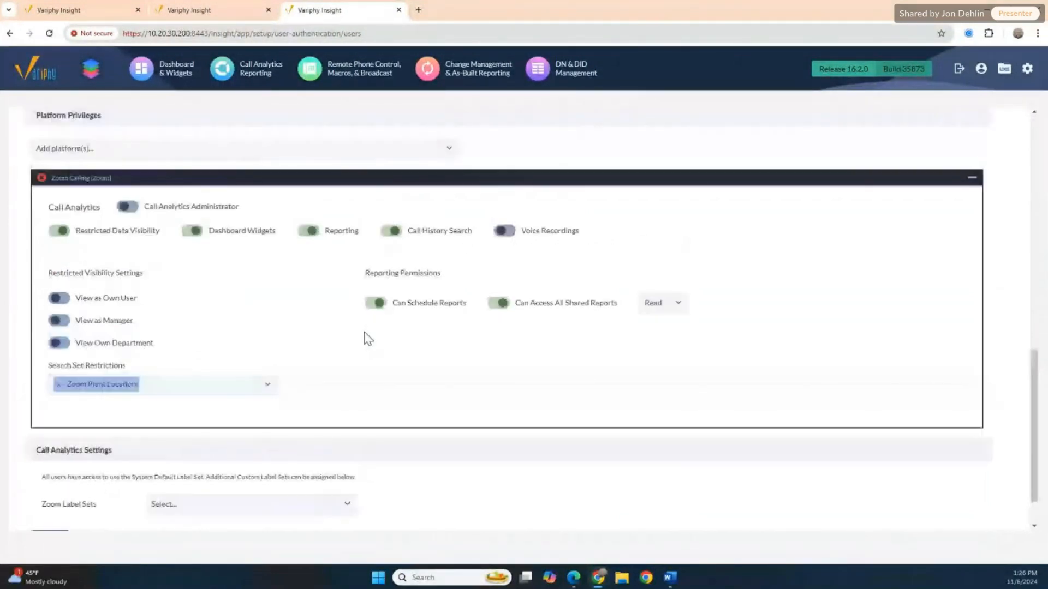
# - Examine the webinar user's basic details, group assignments, and application, dashboard, DID management and Zoom Calling platform privileges
pyautogui.scroll(9, 365, 333)
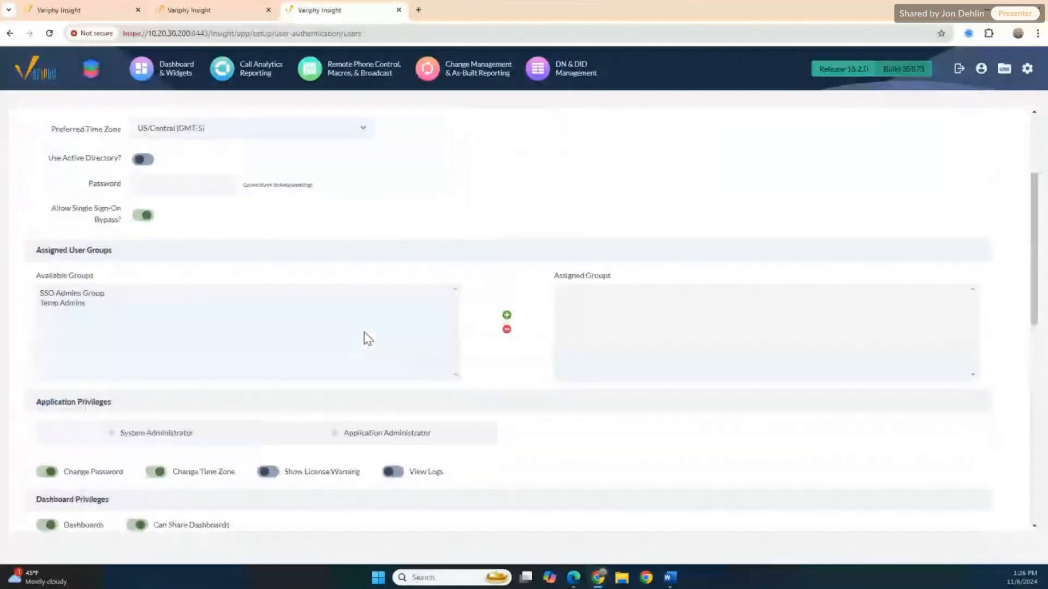
pyautogui.scroll(3, 366, 338)
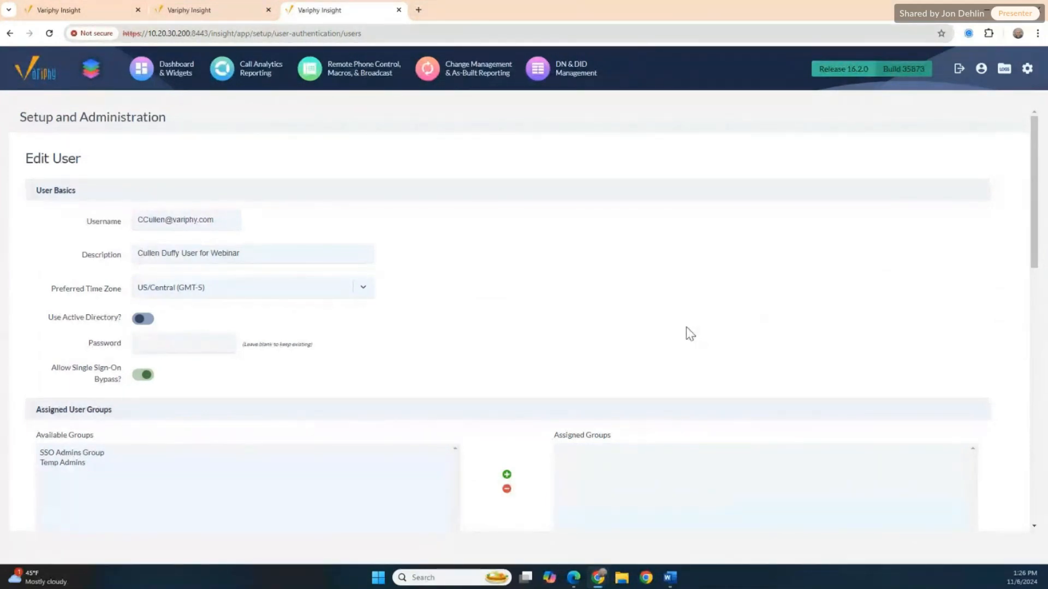
pyautogui.scroll(-1, 690, 334)
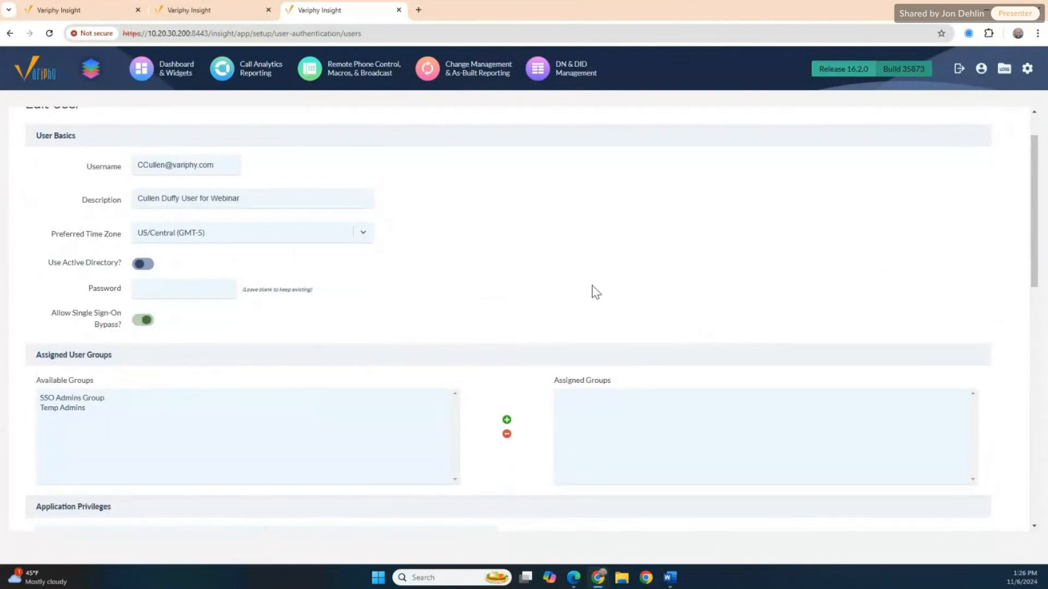
pyautogui.scroll(-1, 591, 287)
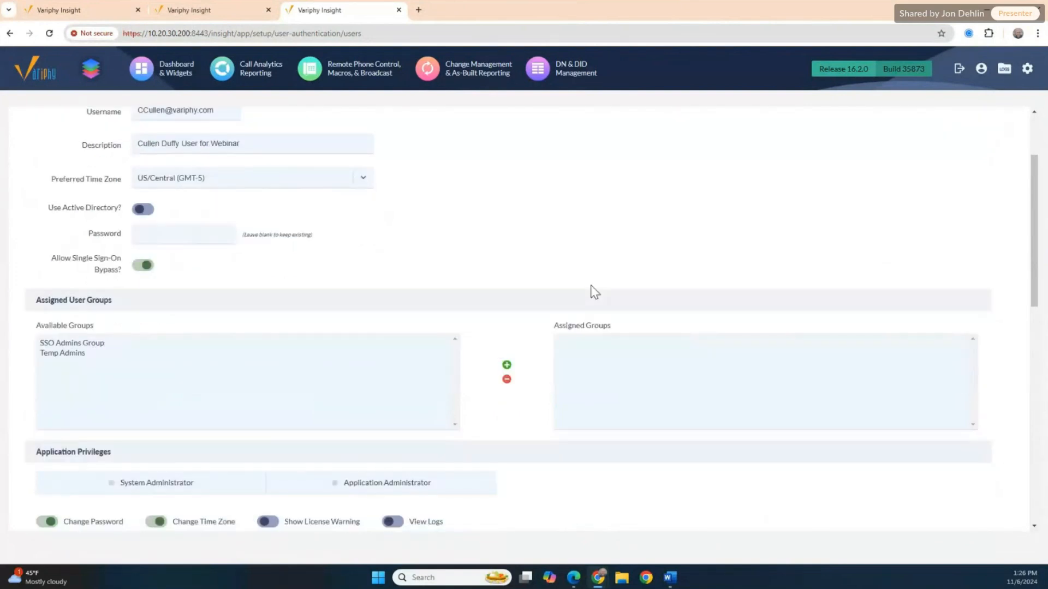
pyautogui.scroll(-1, 591, 287)
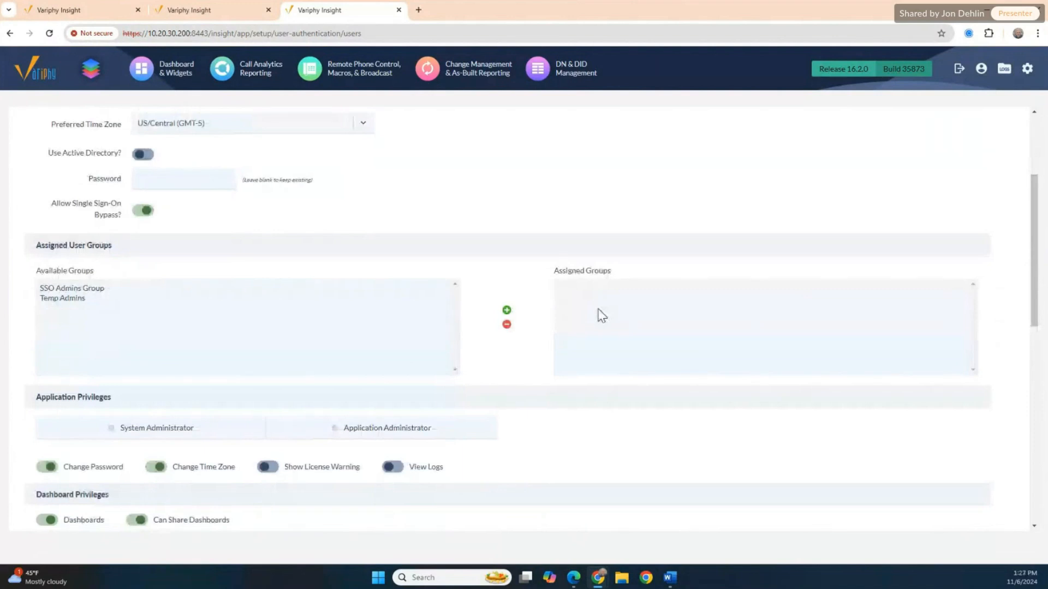
pyautogui.scroll(-6, 602, 316)
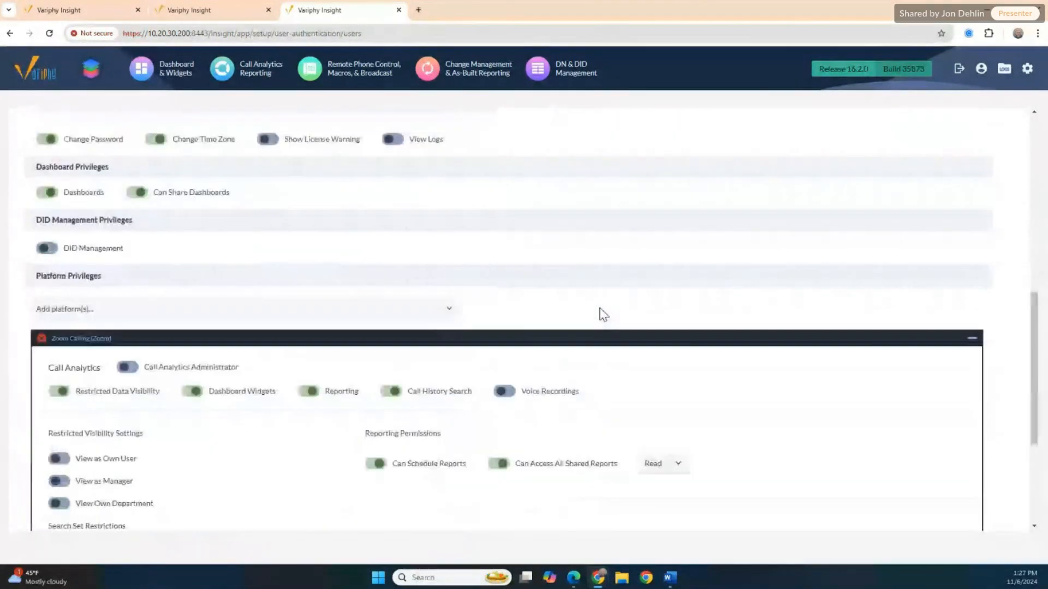
pyautogui.scroll(-1, 608, 316)
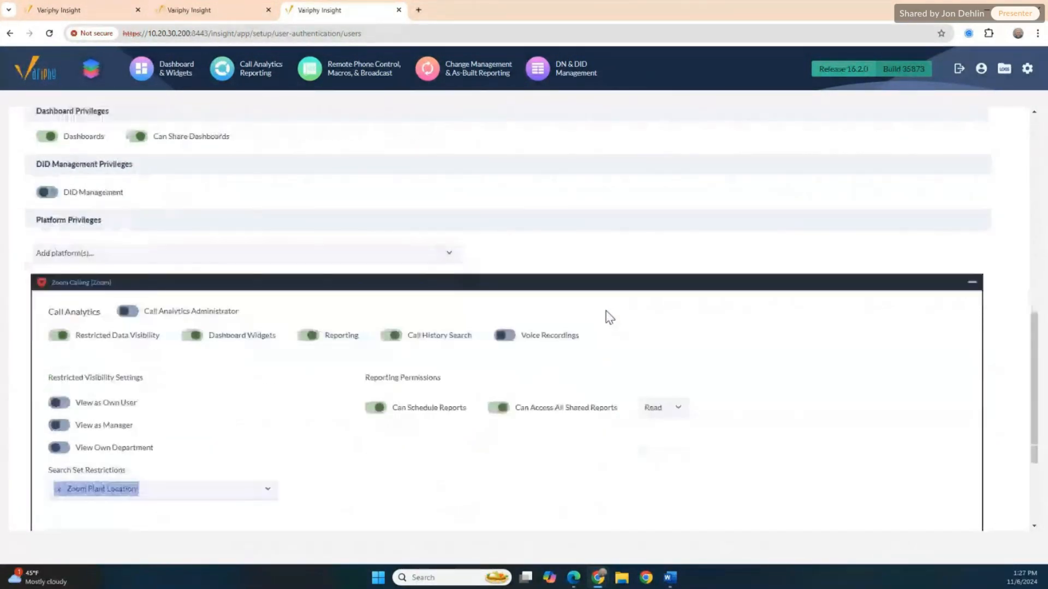